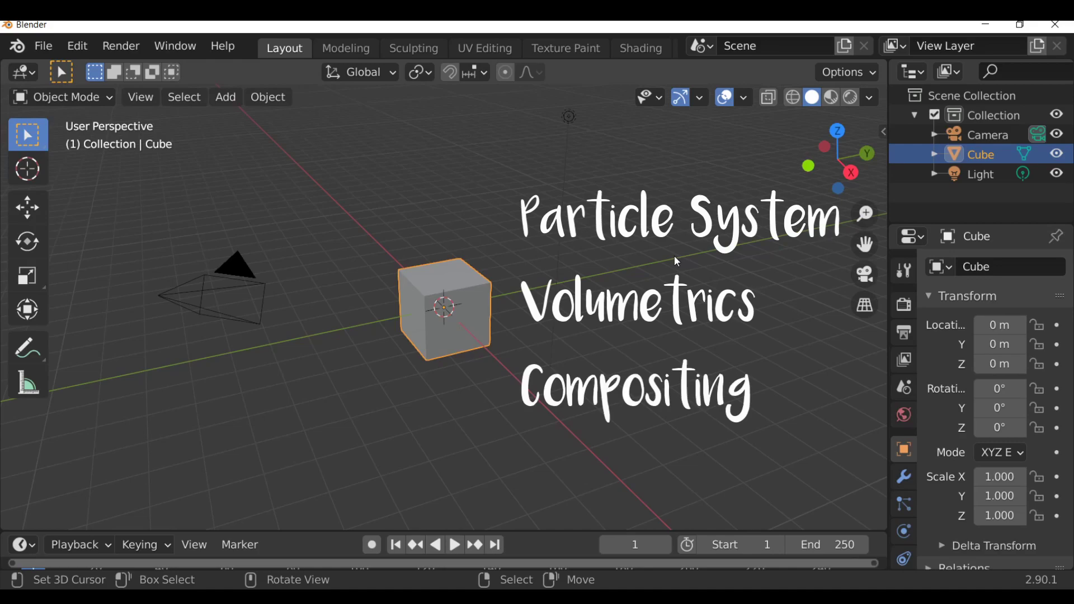
- Align the scene camera to the front orthographic view of the cube
key(g)
right_click(566, 270)
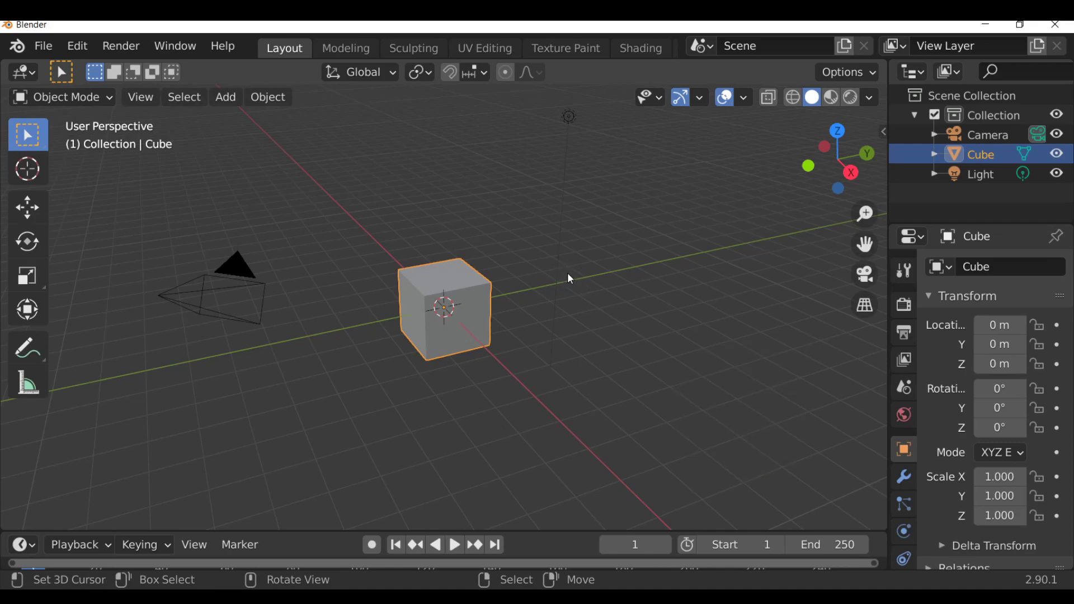
middle_drag(516, 306, 661, 303)
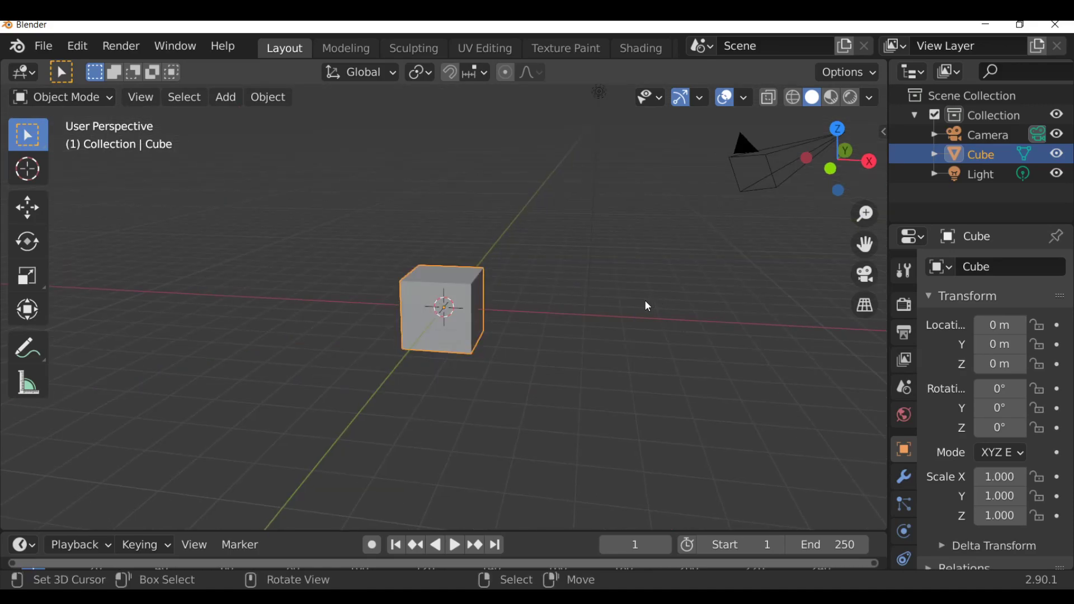
key(KP_1)
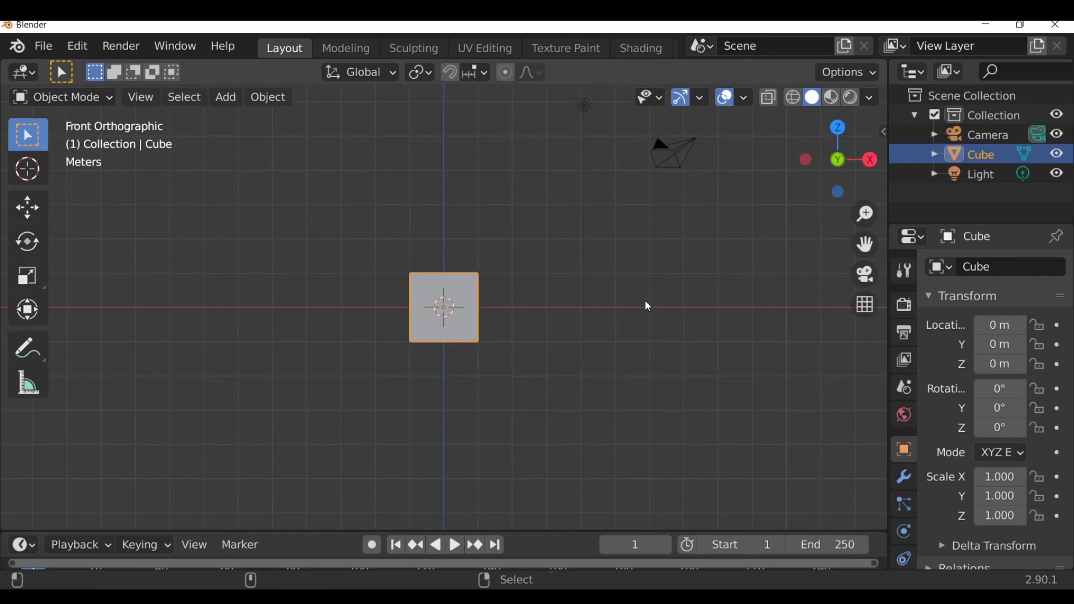
key(KP_0)
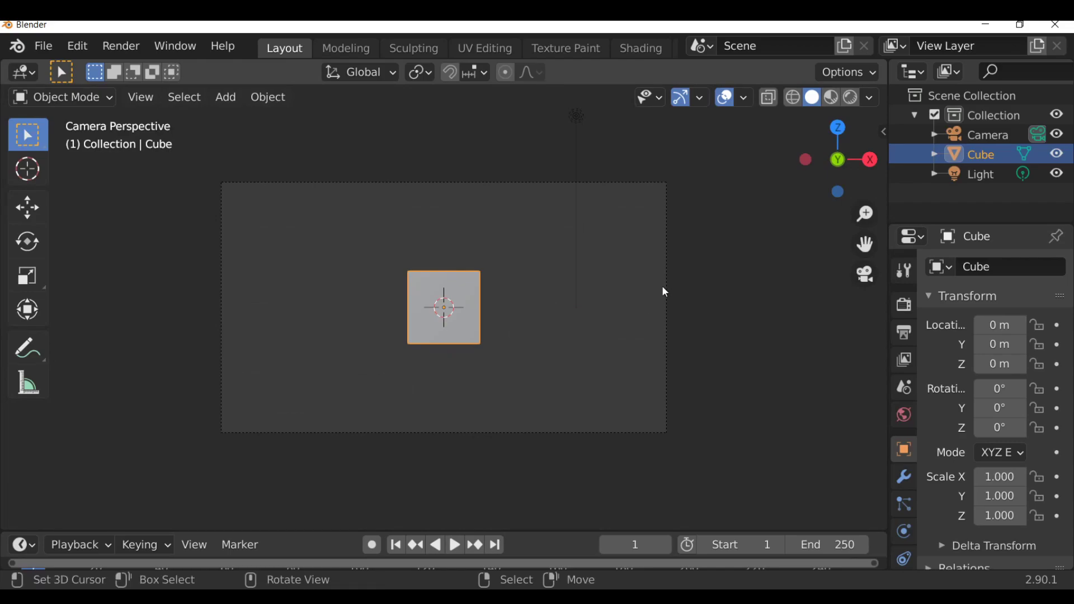
- Raise the camera along the Z axis to a height of about 2.28 m
click(665, 271)
key(g)
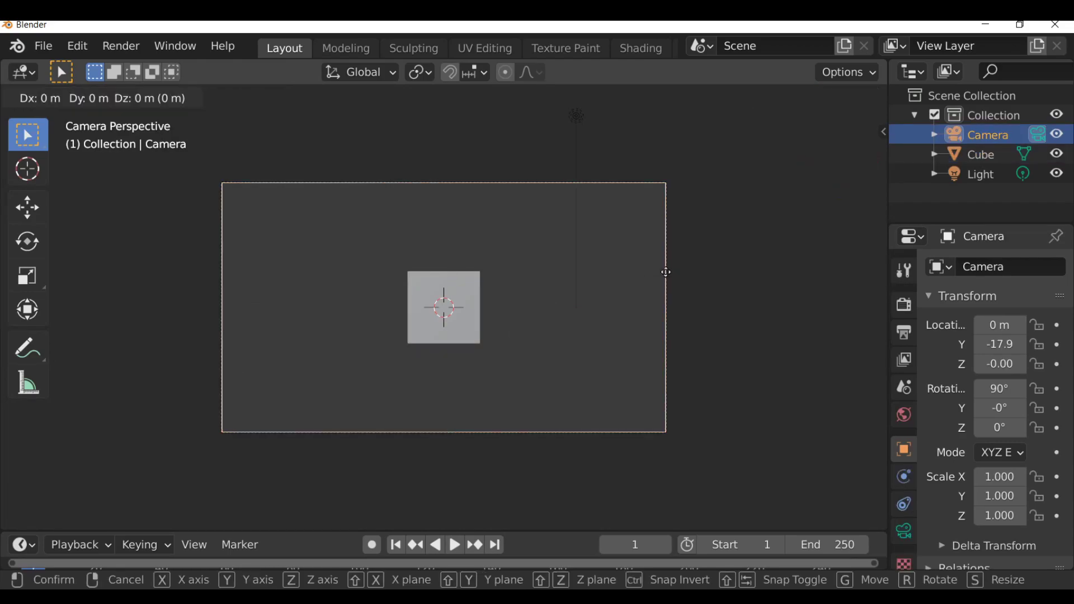
key(z)
click(678, 312)
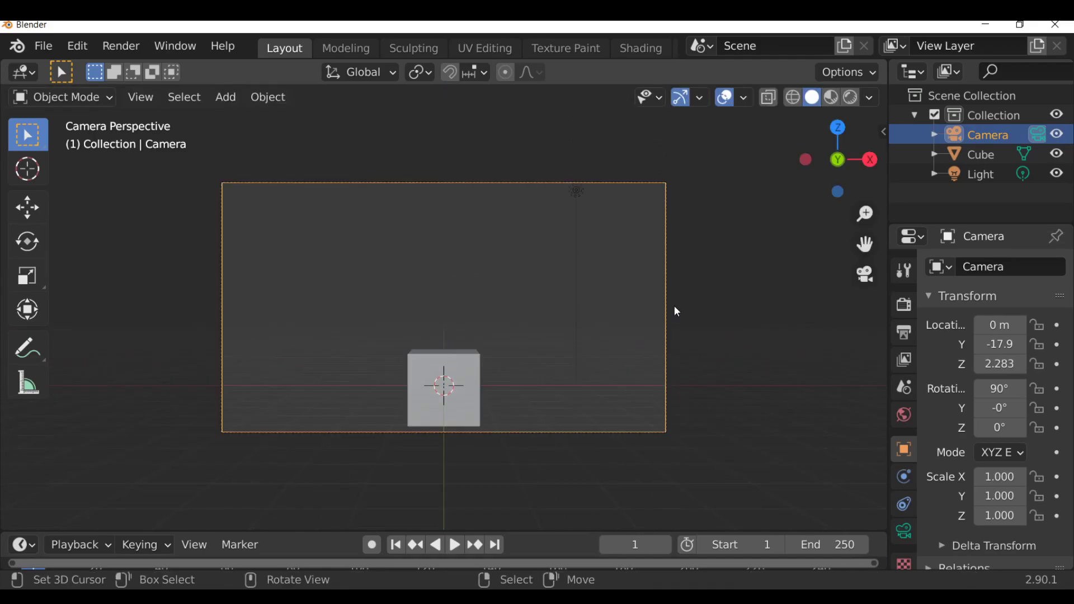
- Move the cube out of the camera frame to about X 9.6 m and Z 2.3 m
click(470, 389)
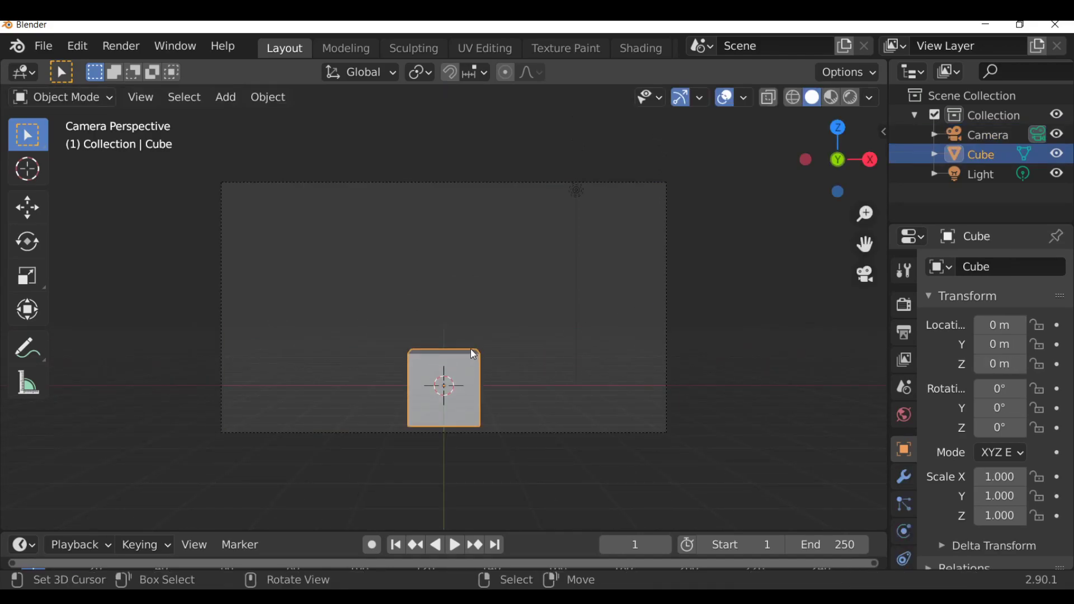
key(g)
click(803, 274)
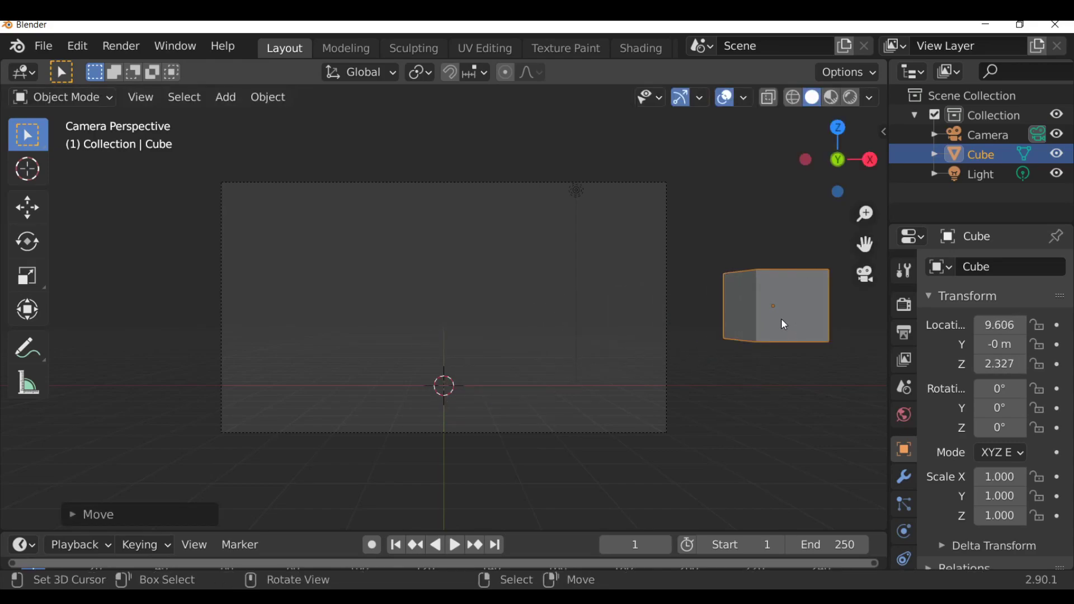
- Change the cube material's surface shader to Emission and display the viewport in rendered shading
scroll(904, 410, down, 4)
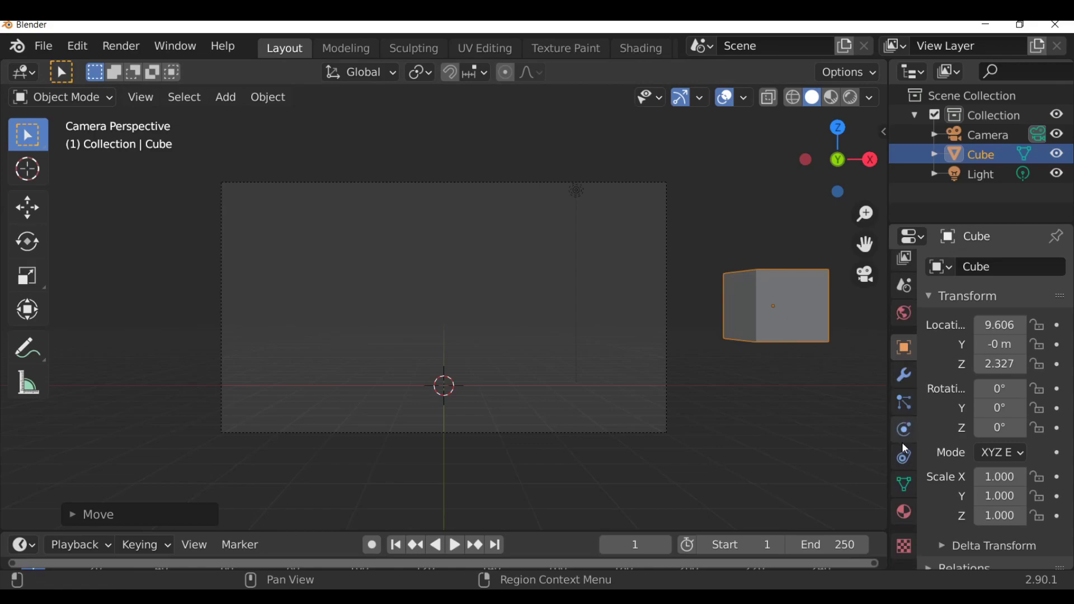
click(905, 513)
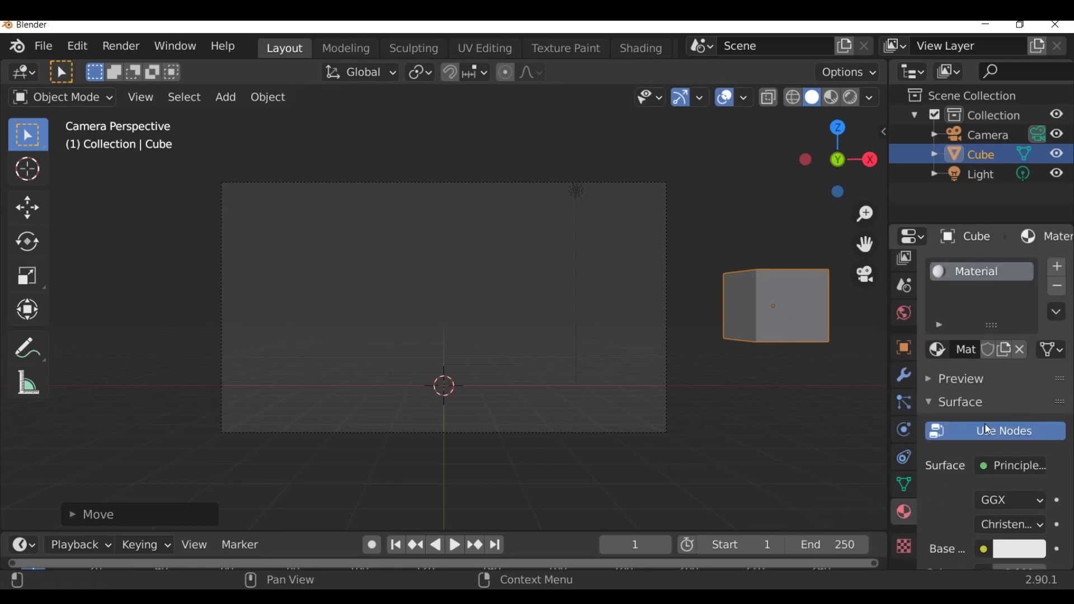
scroll(1002, 383, down, 3)
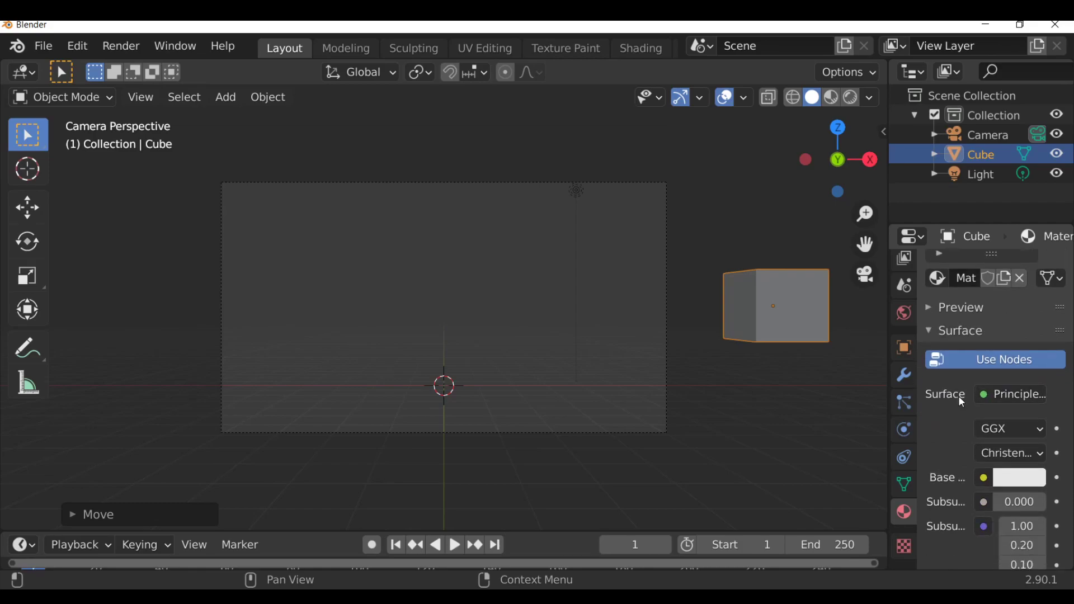
click(1011, 398)
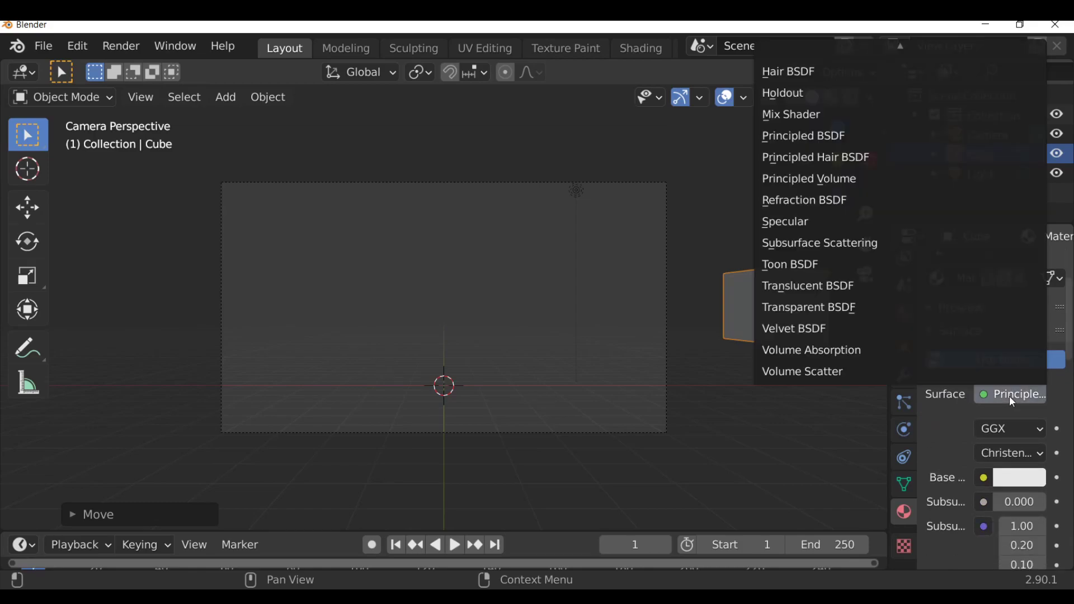
scroll(855, 177, up, 2)
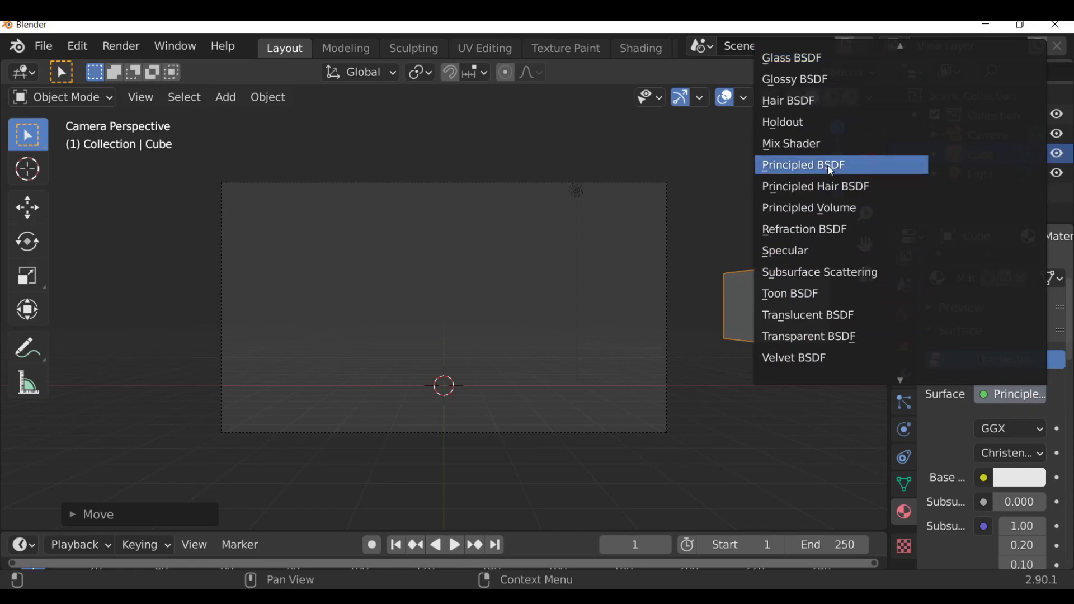
scroll(807, 132, up, 7)
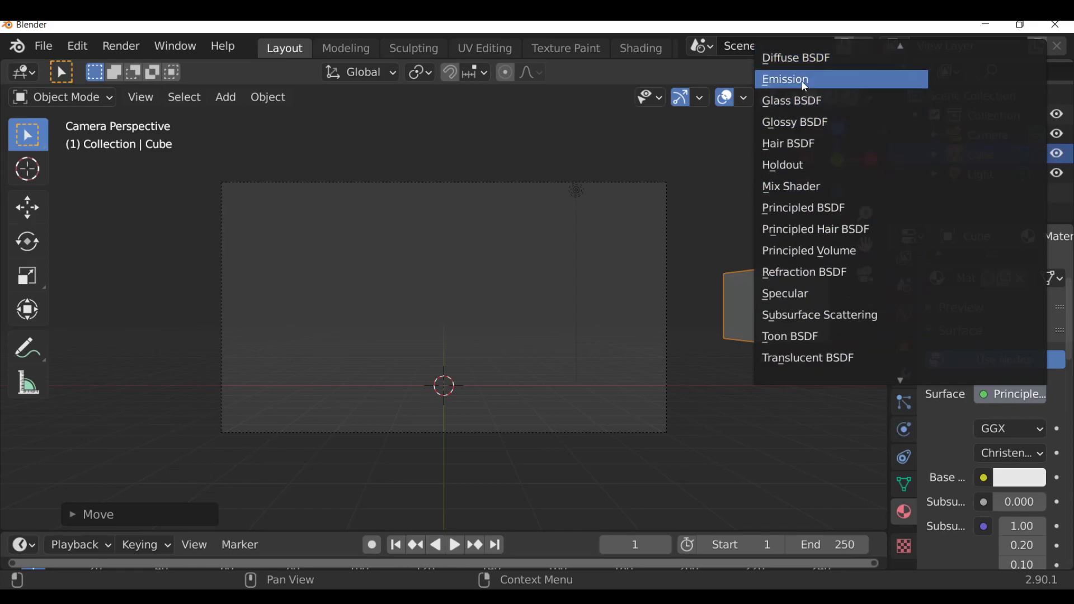
click(807, 84)
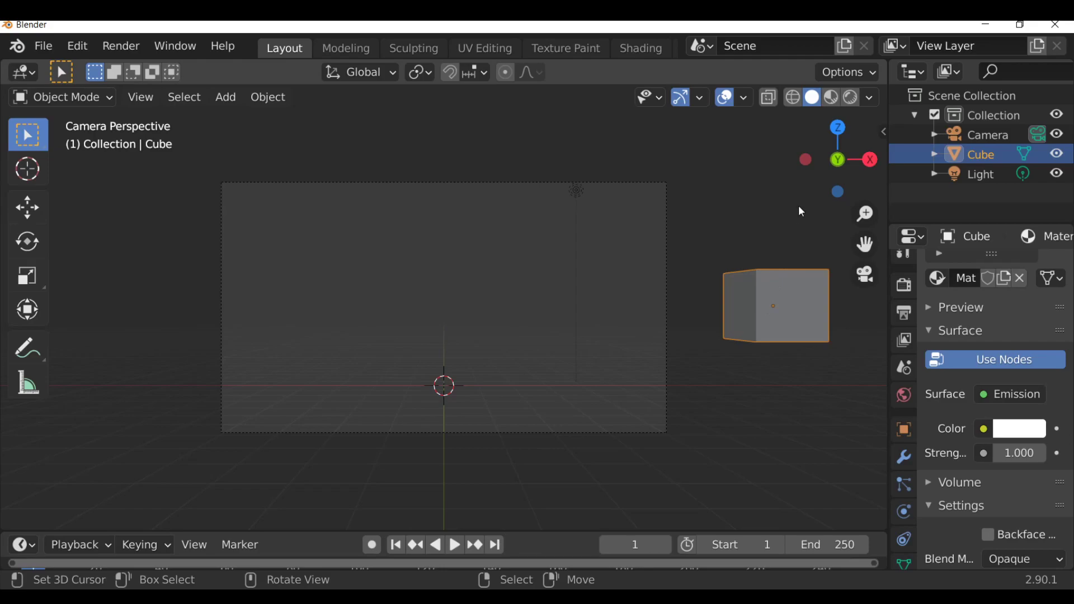
click(854, 98)
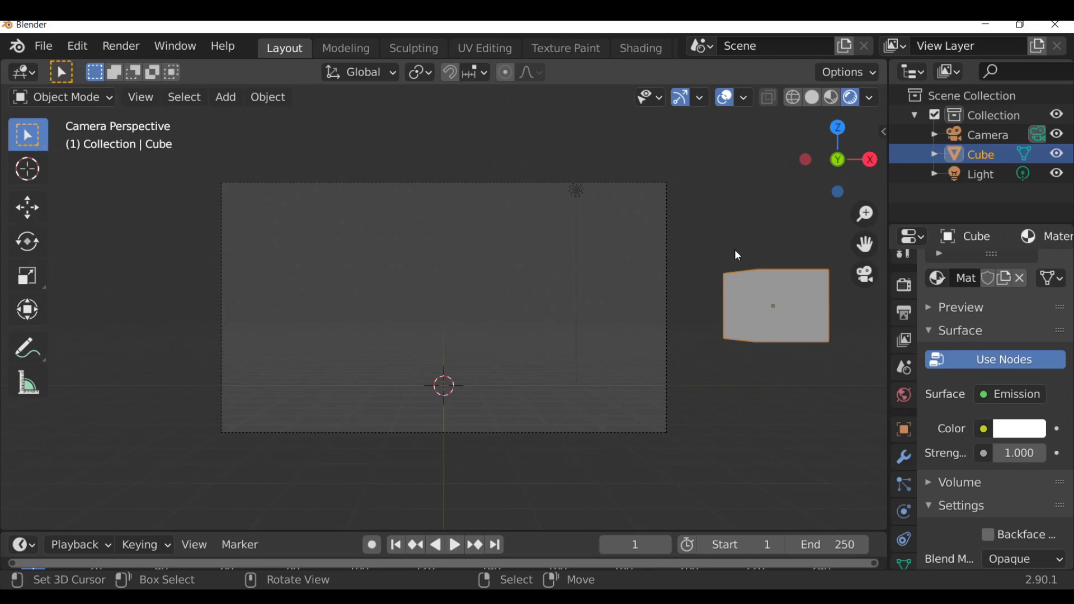
- Add a plane raised along Z to just above the camera frame and enlarge it to about twice its size
key(shift+a)
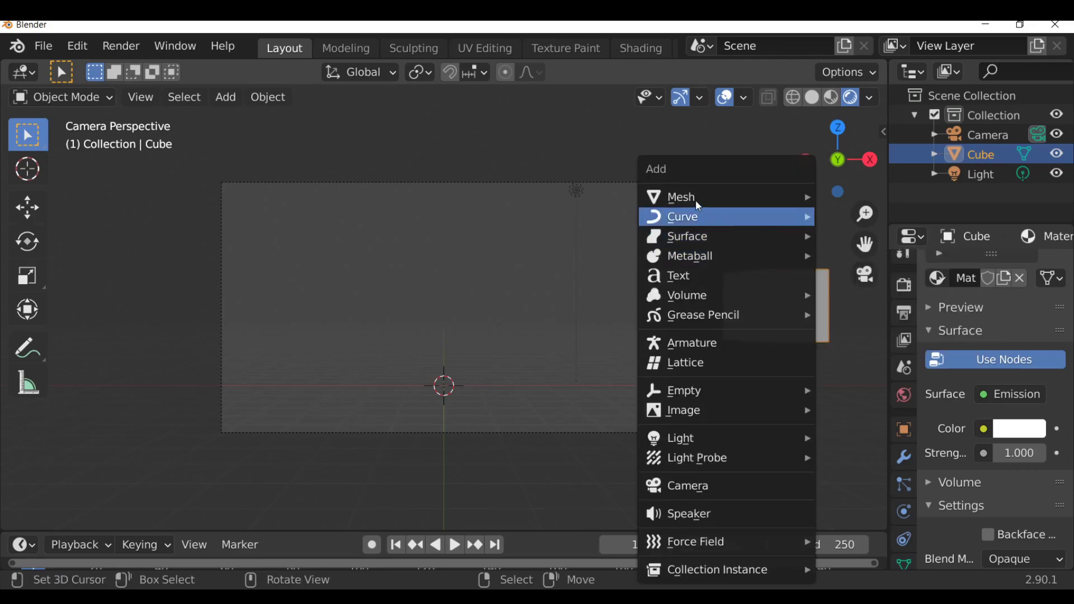
mouse_move(699, 197)
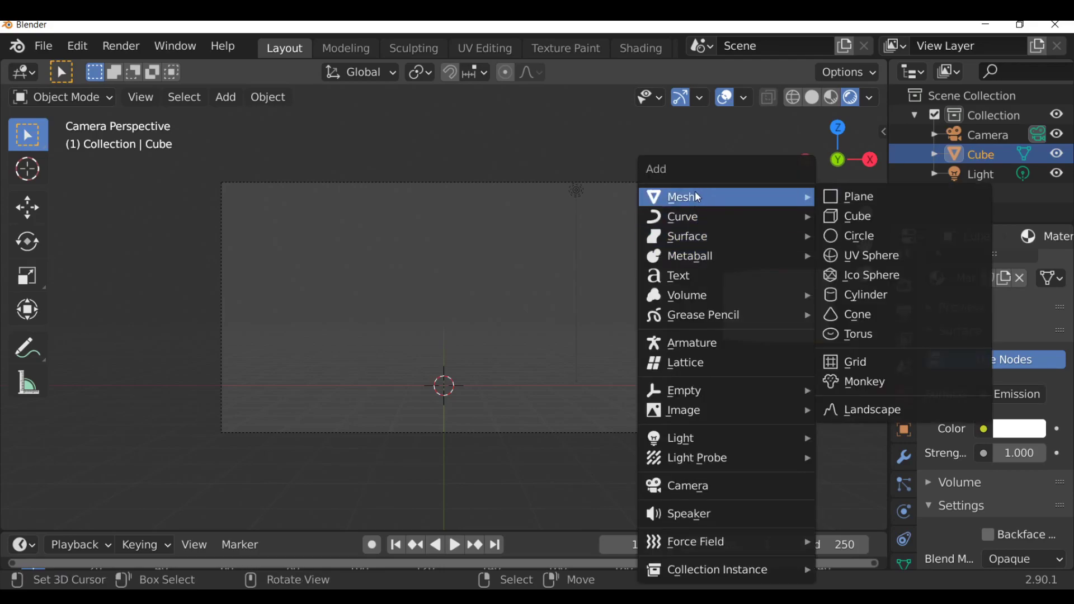
click(862, 196)
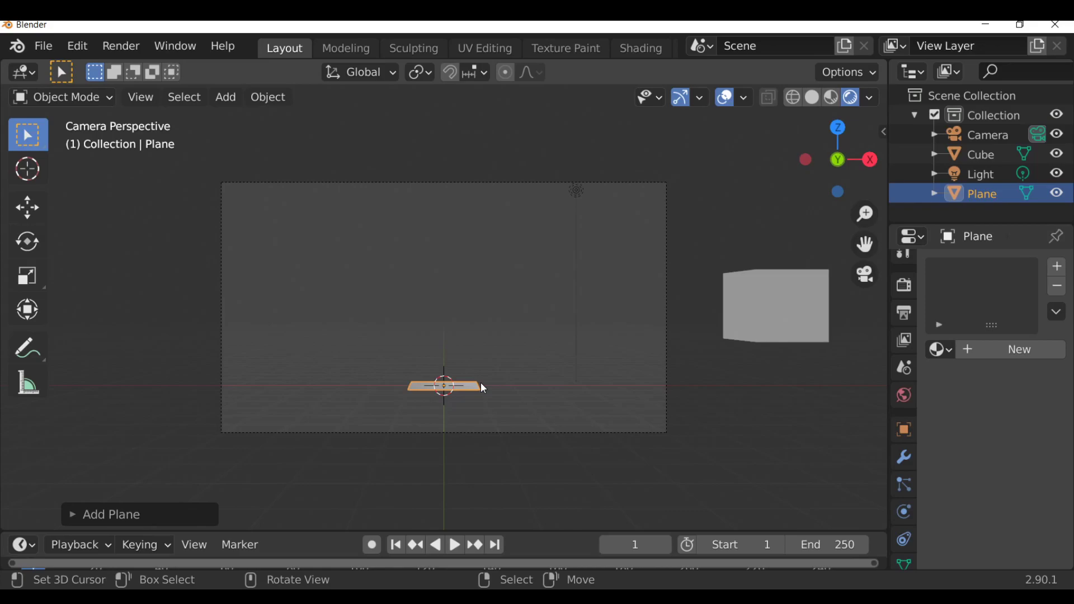
key(g)
key(z)
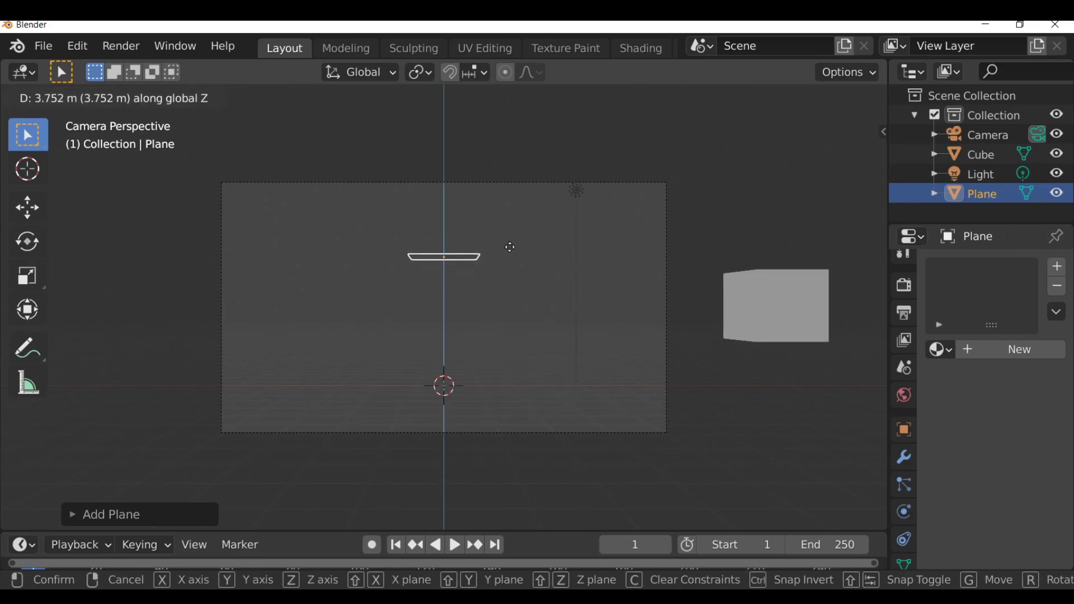
click(536, 155)
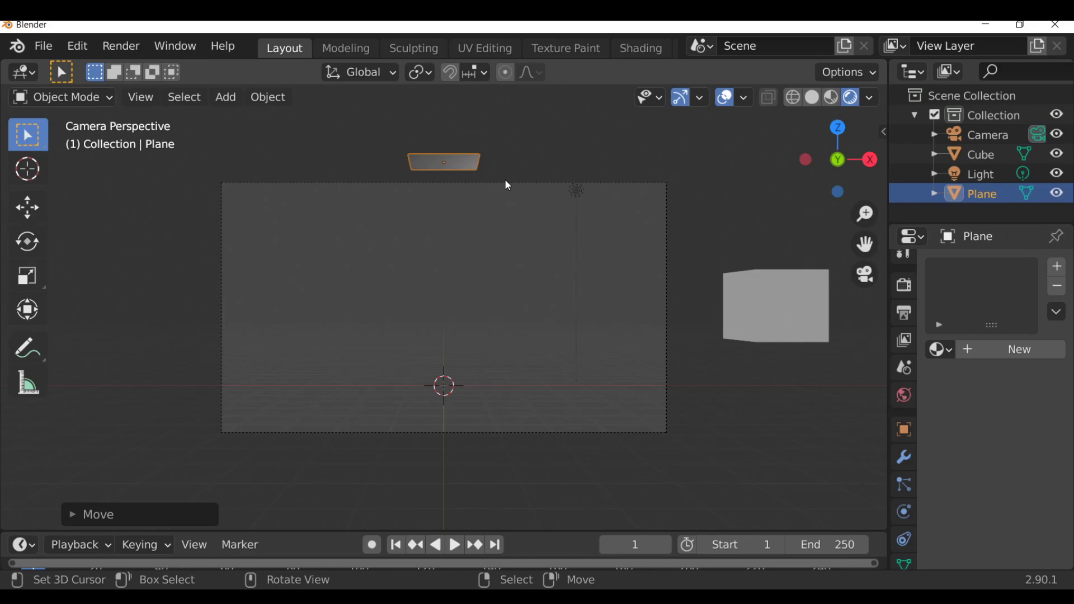
key(s)
click(553, 180)
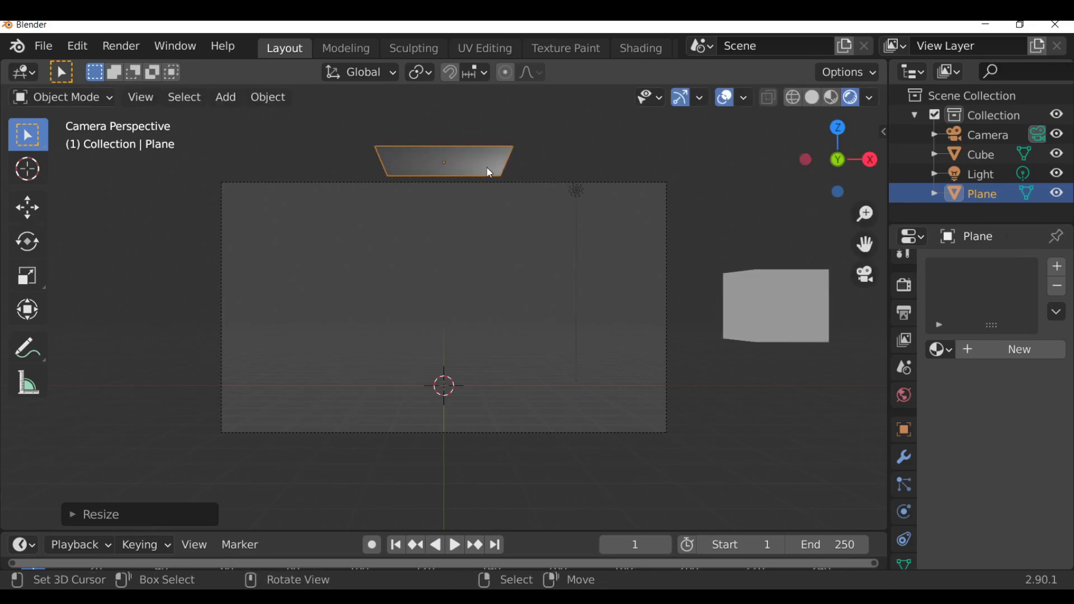
- Move the point light to just beneath the centre of the raised plane
click(579, 193)
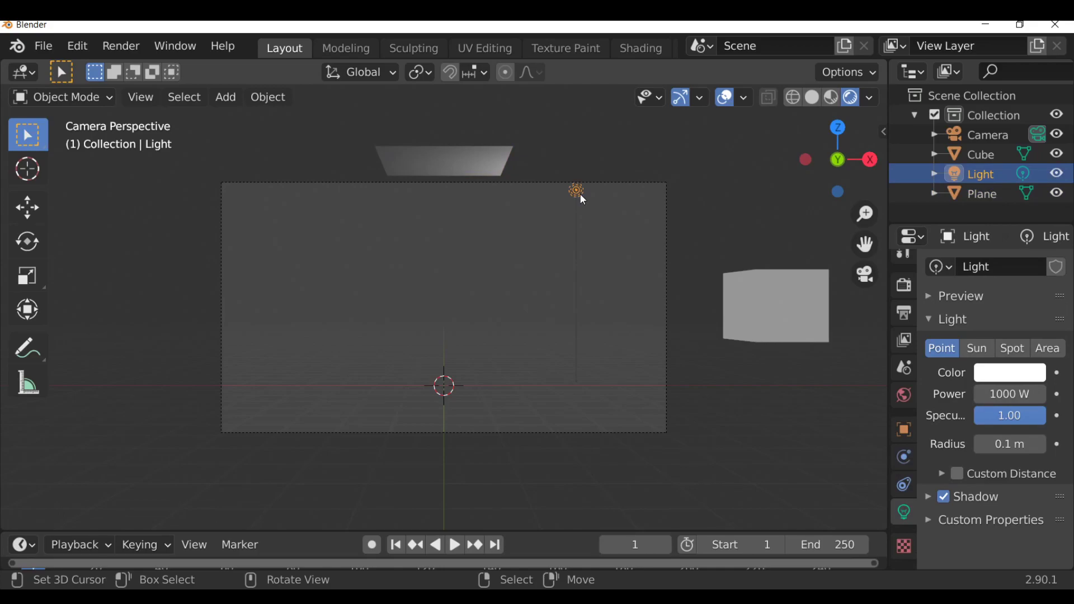
key(g)
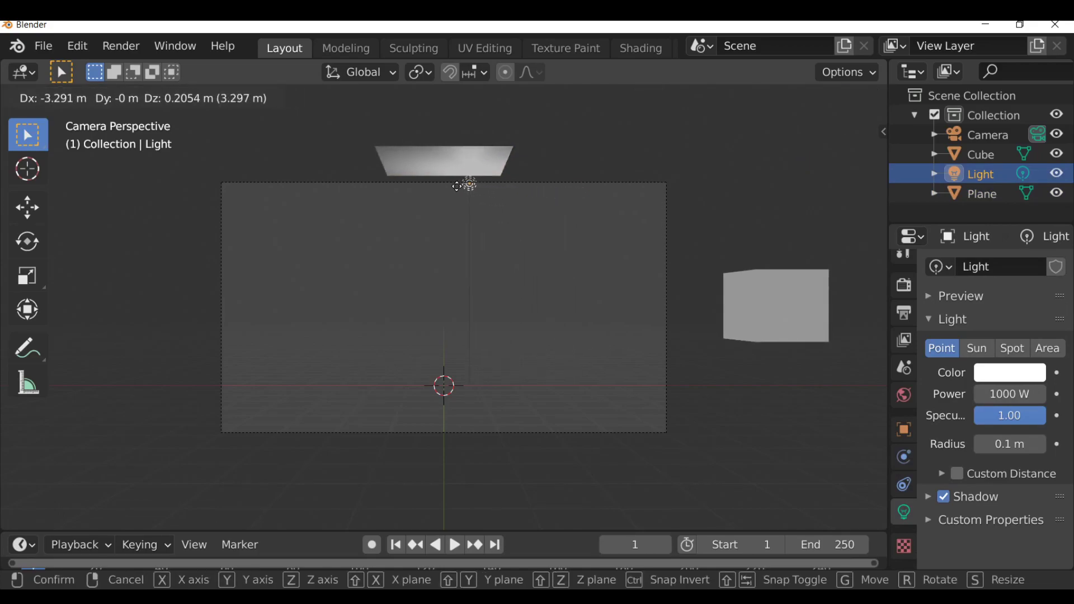
click(436, 185)
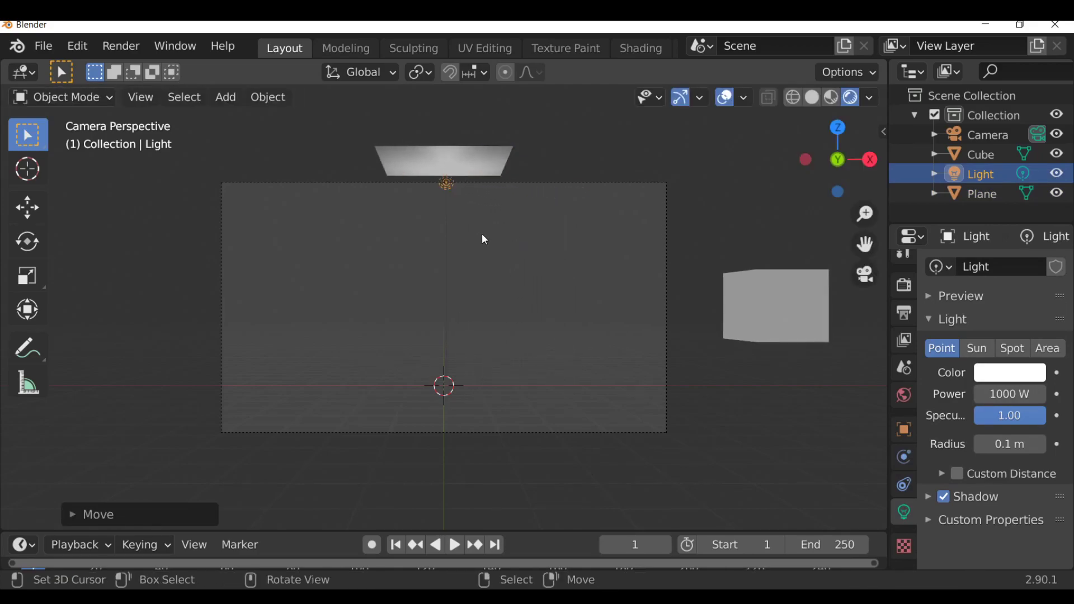
- Add a second plane at the origin and scale it up about 16.4 times as a floor
key(shift+a)
mouse_move(446, 197)
click(584, 197)
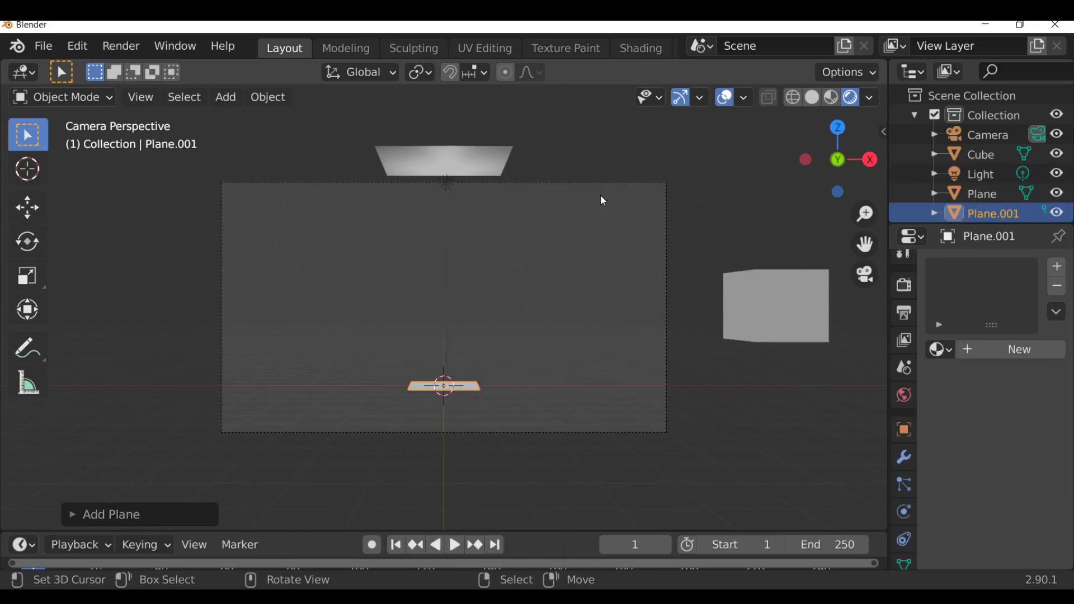
key(s)
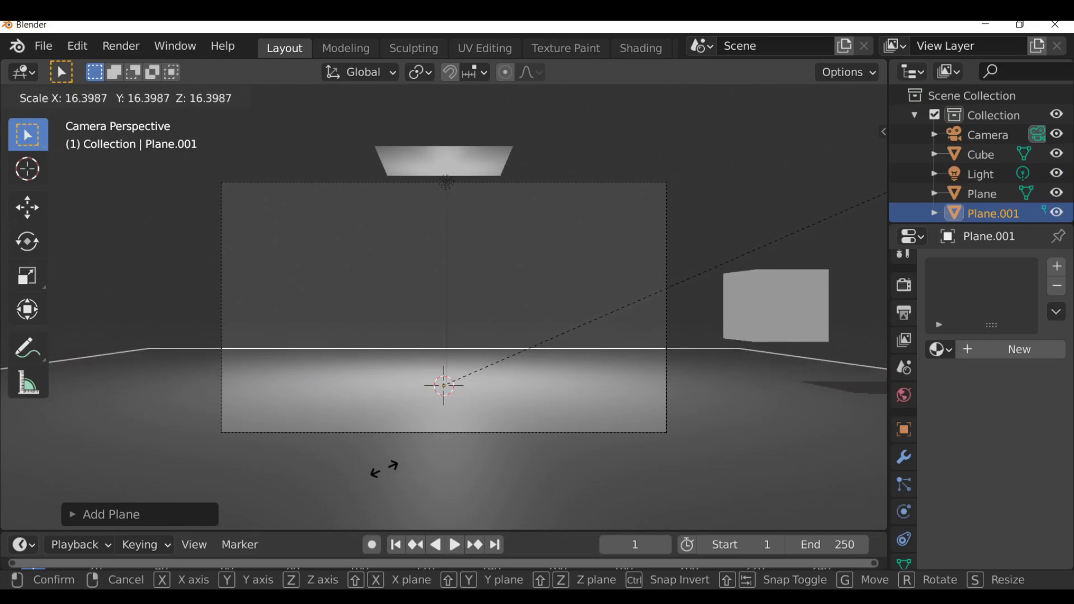
click(453, 426)
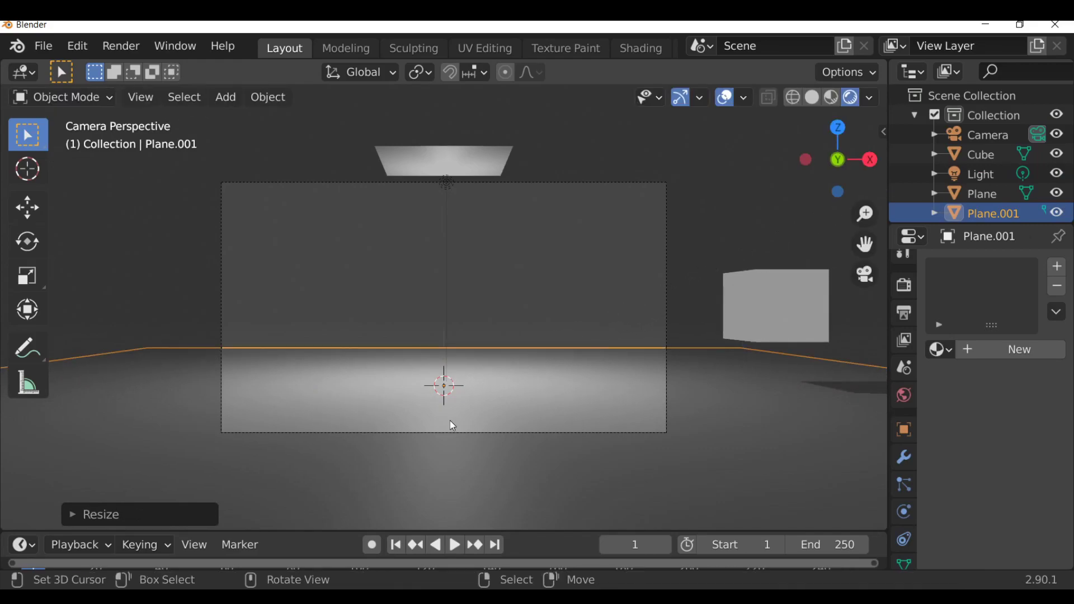
- Move the floor plane back along the Y axis, away from the camera, keeping its front edge below the camera frame
key(g)
key(y)
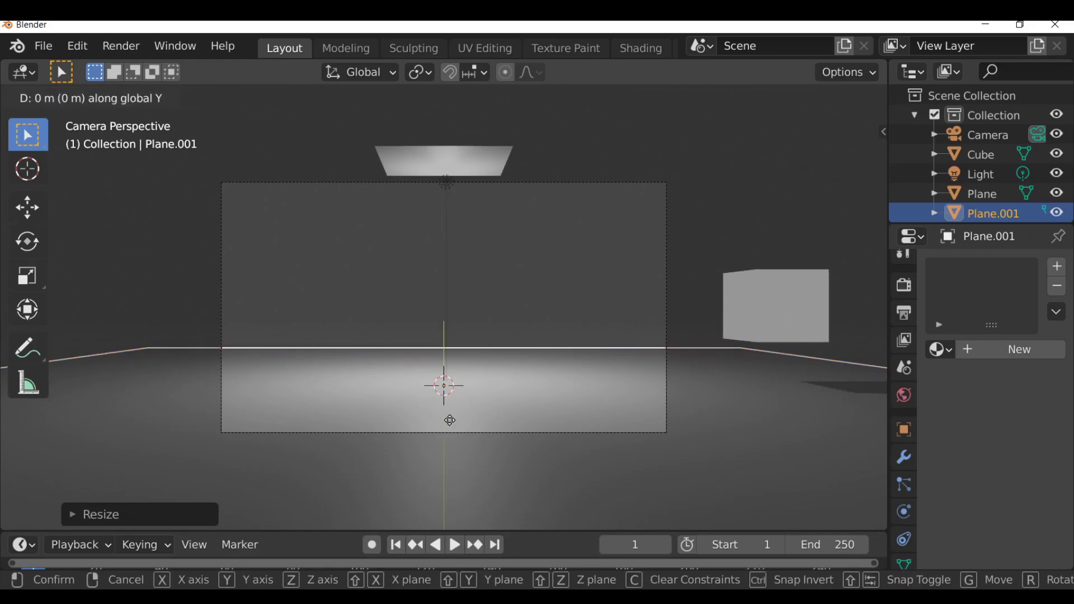
click(458, 468)
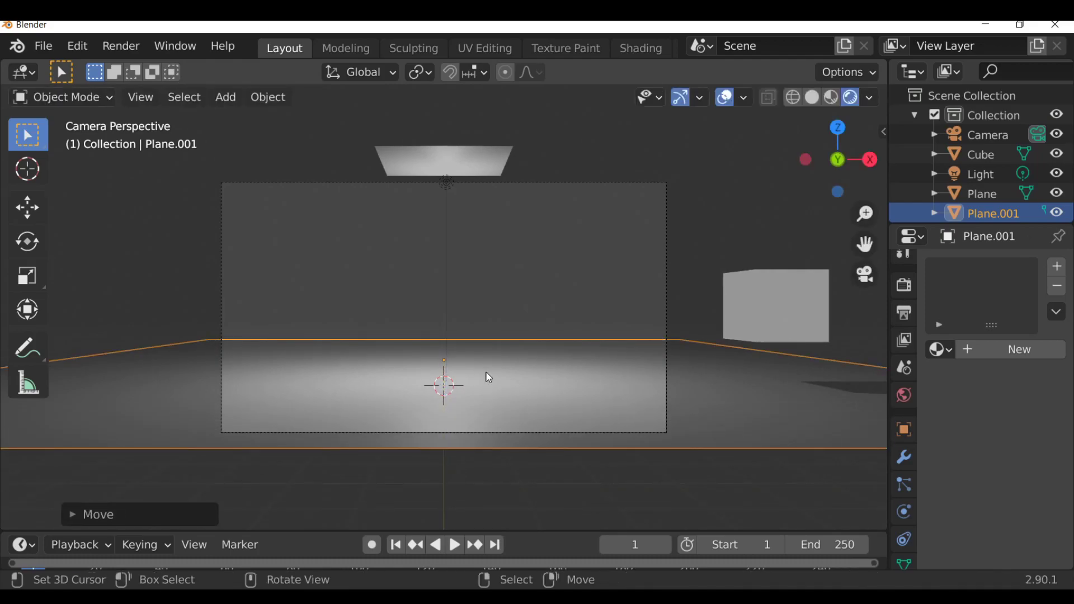
- Add an Emitter particle system to the plane above the camera frame and play the animation in an enlarged timeline
click(433, 165)
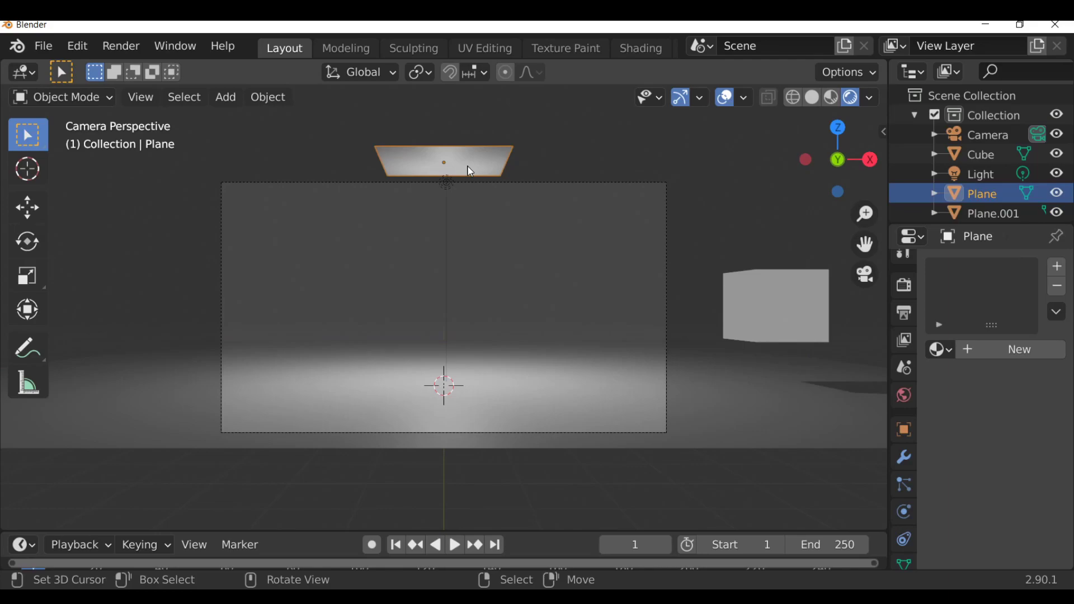
scroll(910, 457, down, 1)
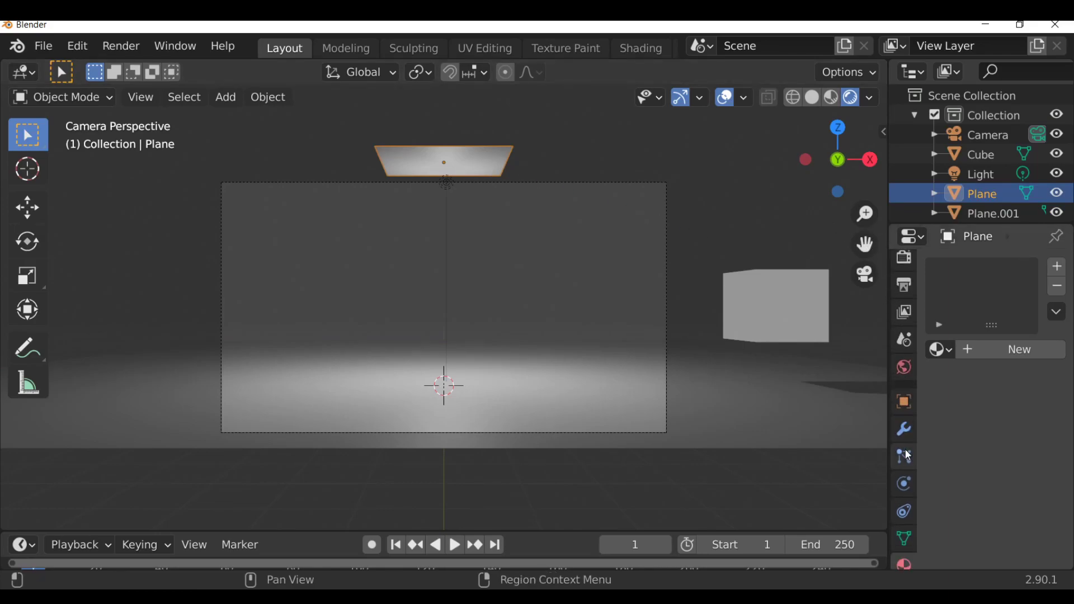
click(906, 460)
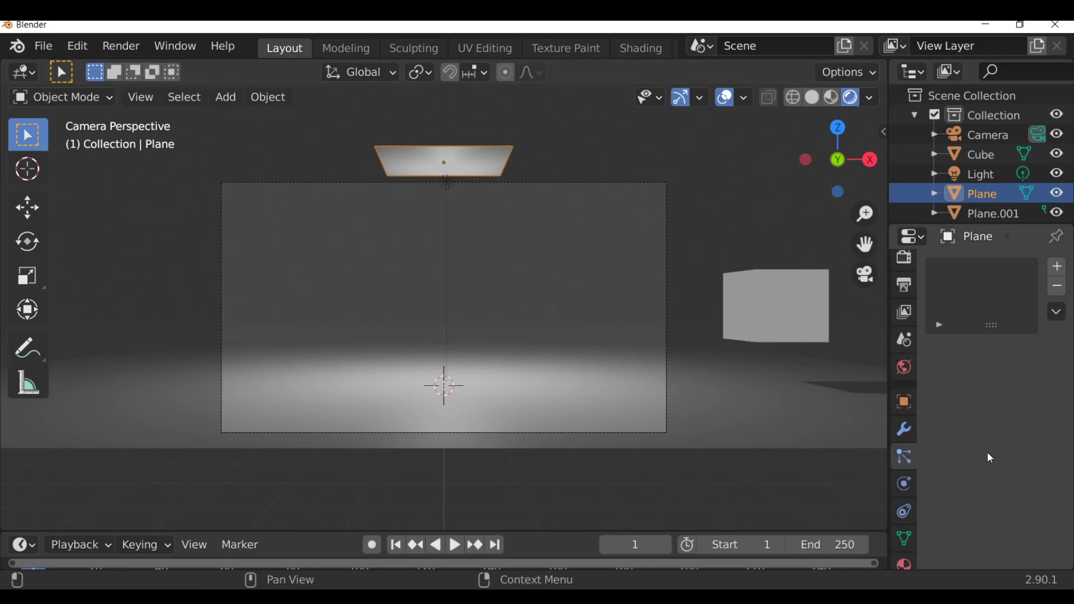
click(1058, 267)
drag(565, 531, 569, 472)
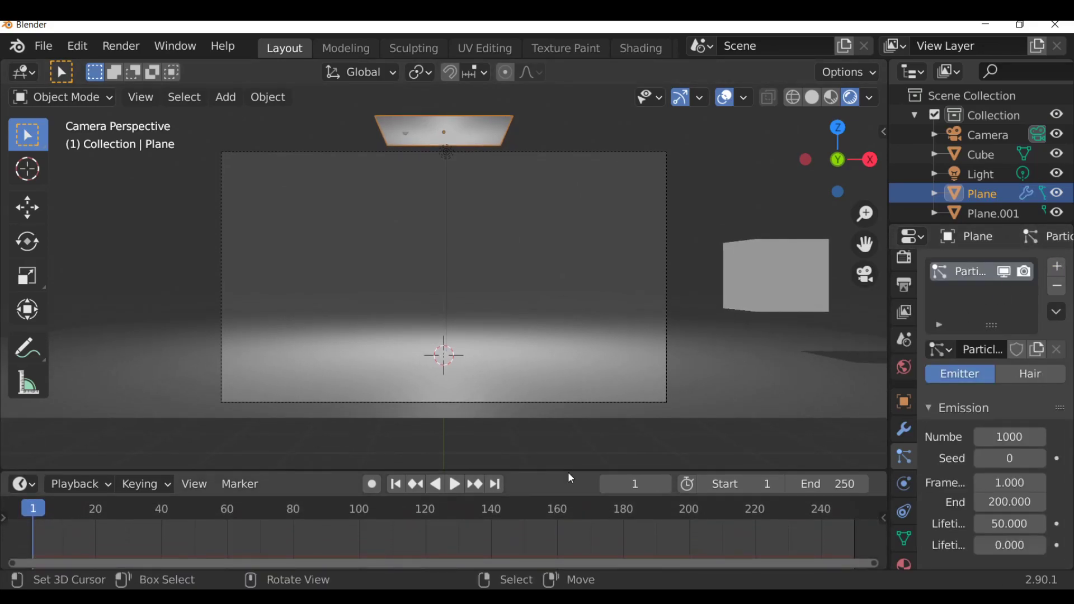
click(457, 485)
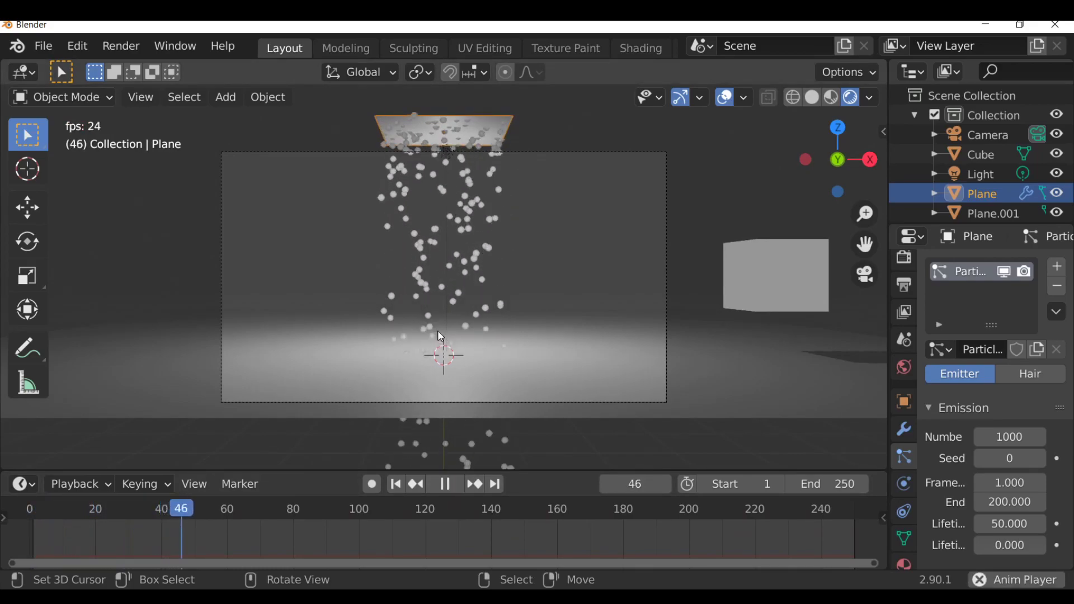
- Stop the playback and set the number of emitted particles on the raised plane to 200
click(445, 485)
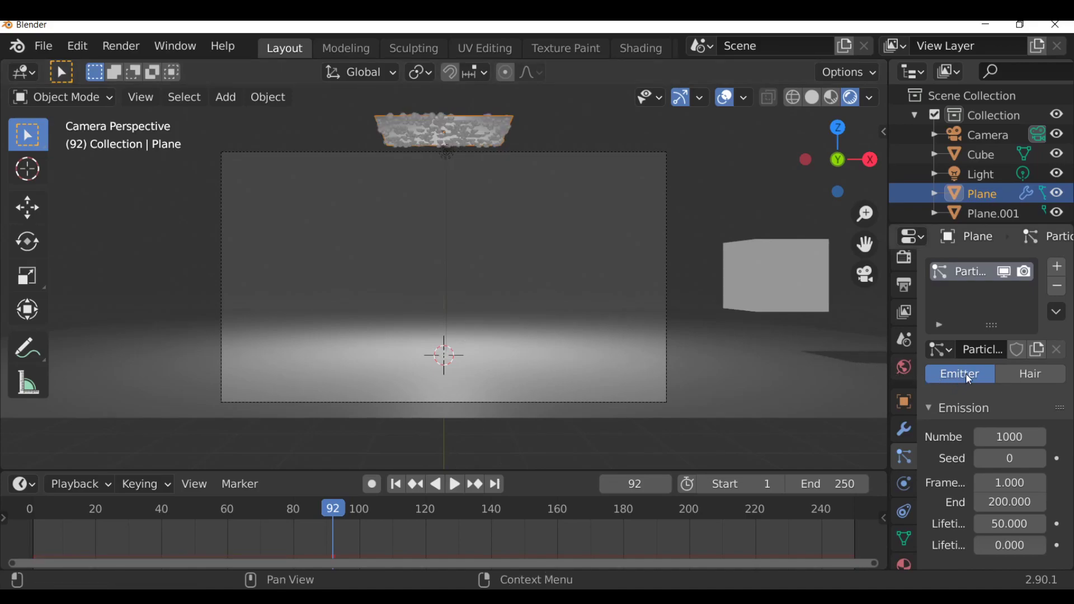
scroll(959, 372, down, 1)
click(1011, 413)
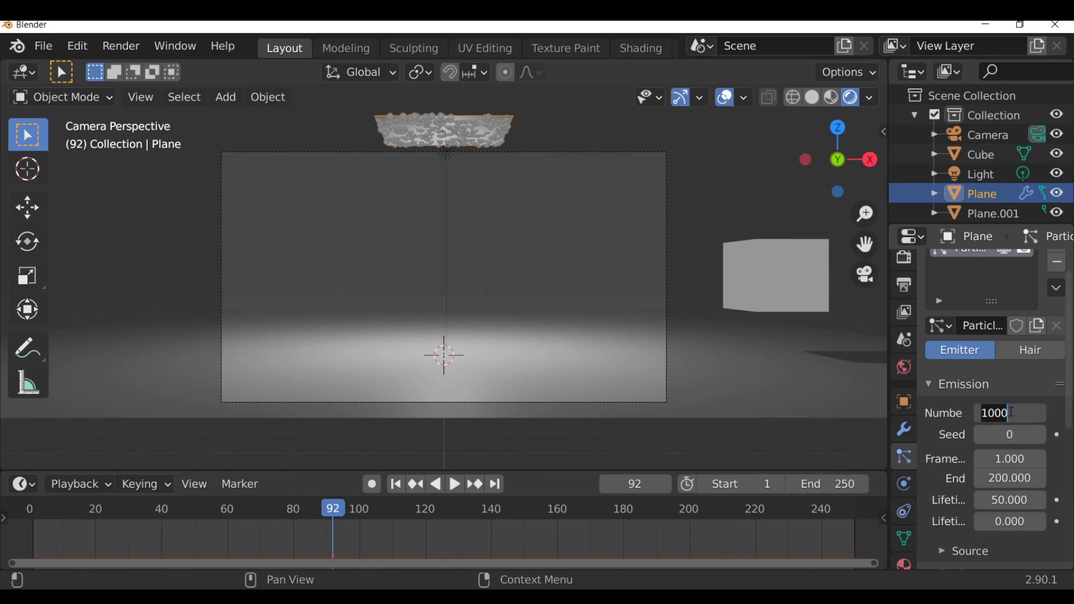
text(200)
key(Return)
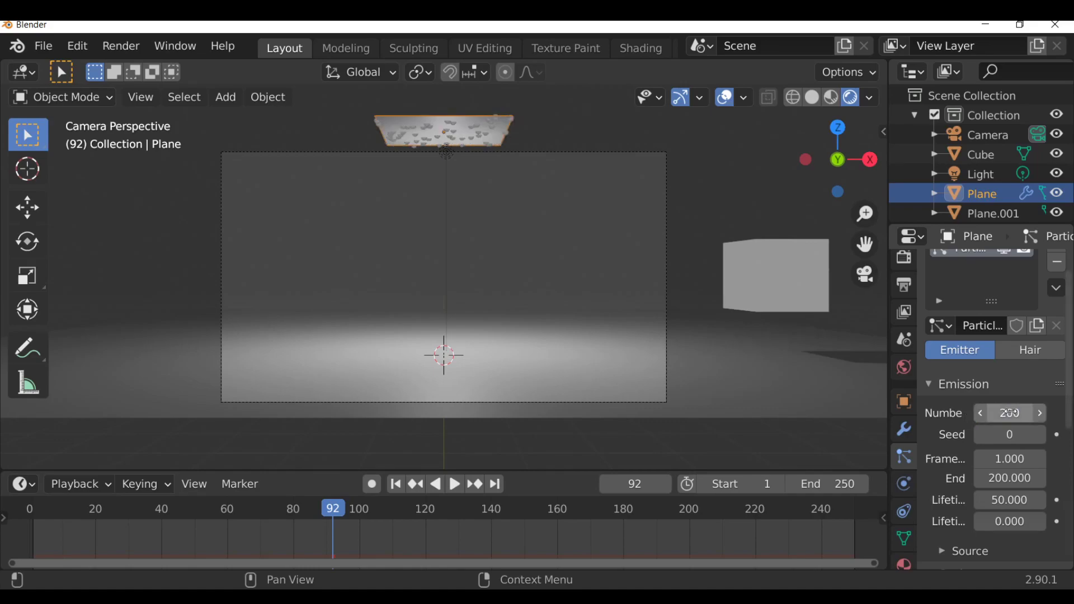
- Widen the particle settings area and set the emission end frame to 250
scroll(1010, 413, down, 3)
drag(890, 408, 842, 408)
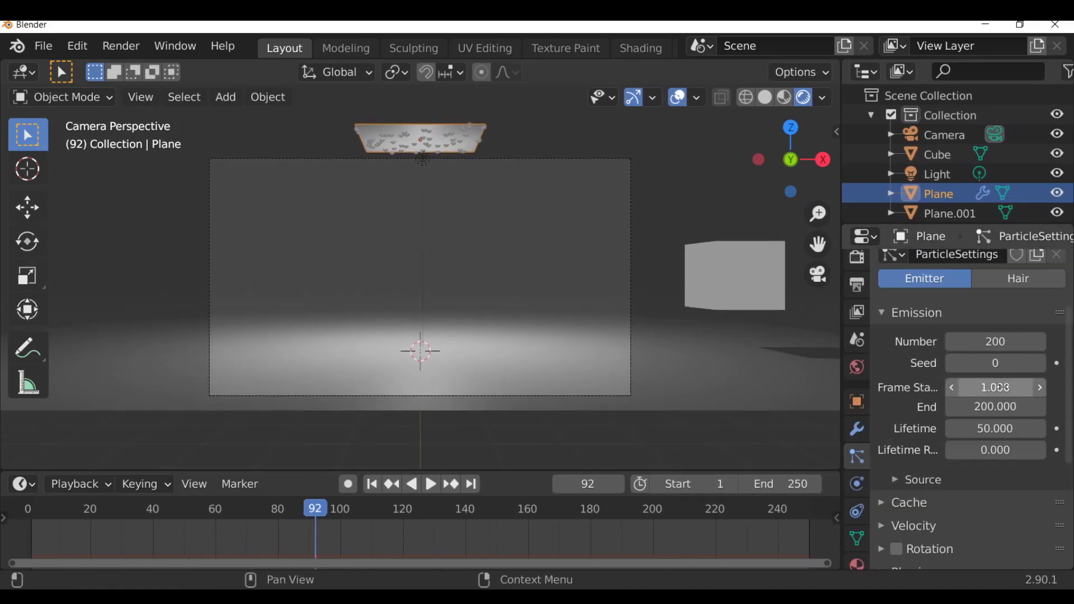
click(996, 406)
click(985, 410)
key(Delete)
key(Delete)
key(BackSpace)
text(250)
key(Return)
- Set the particle lifetime to 79.5 frames and the lifetime randomness to 0.146
drag(995, 429, 1007, 429)
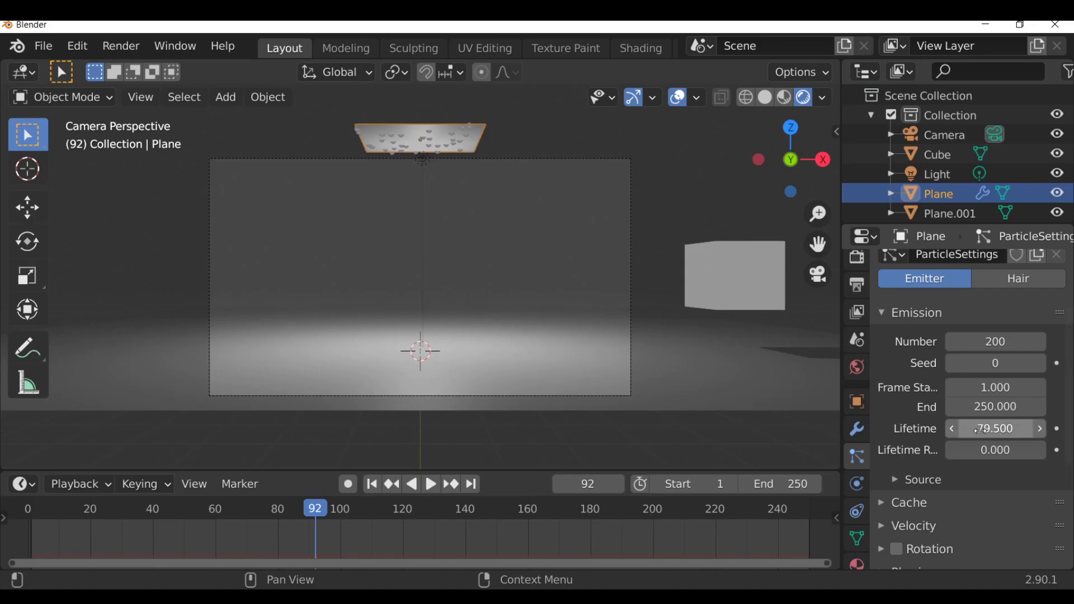
scroll(904, 426, down, 1)
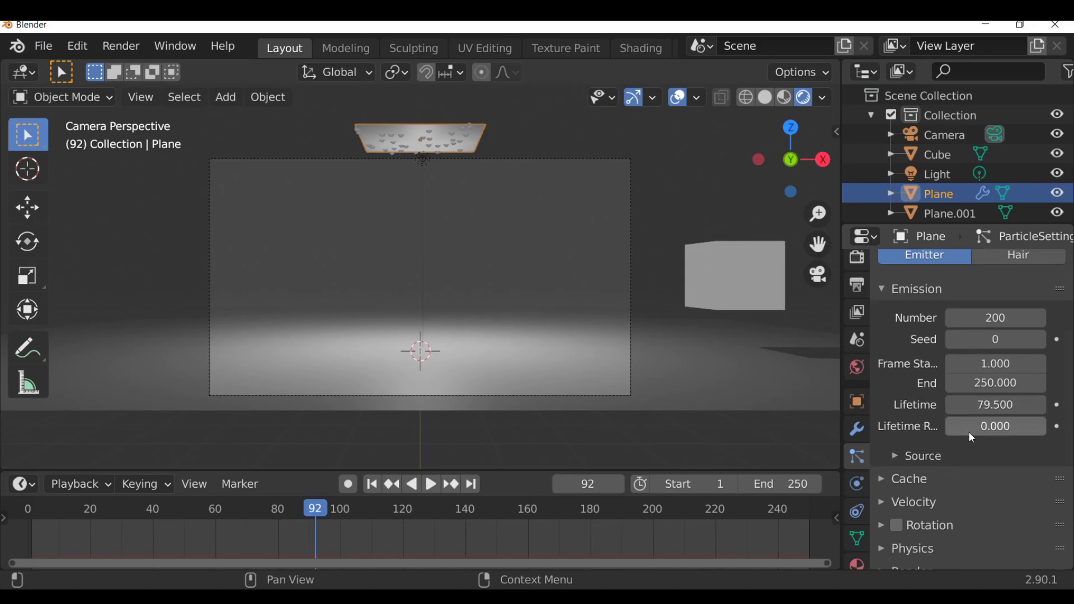
drag(953, 434, 969, 434)
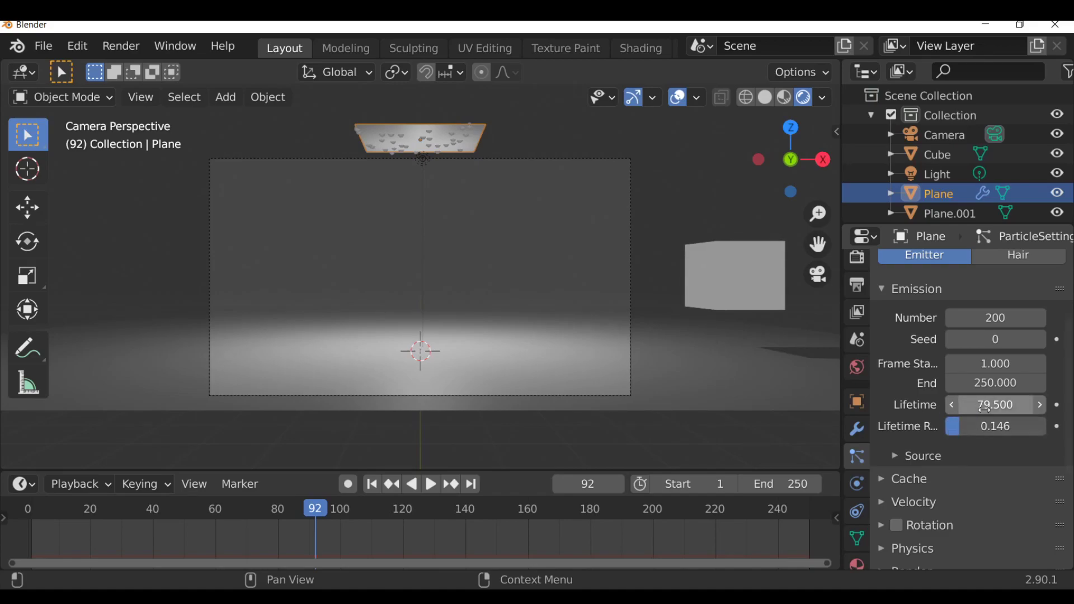
- Open the particle render settings and test-render frame 118 with the particles as Halo
scroll(951, 409, down, 1)
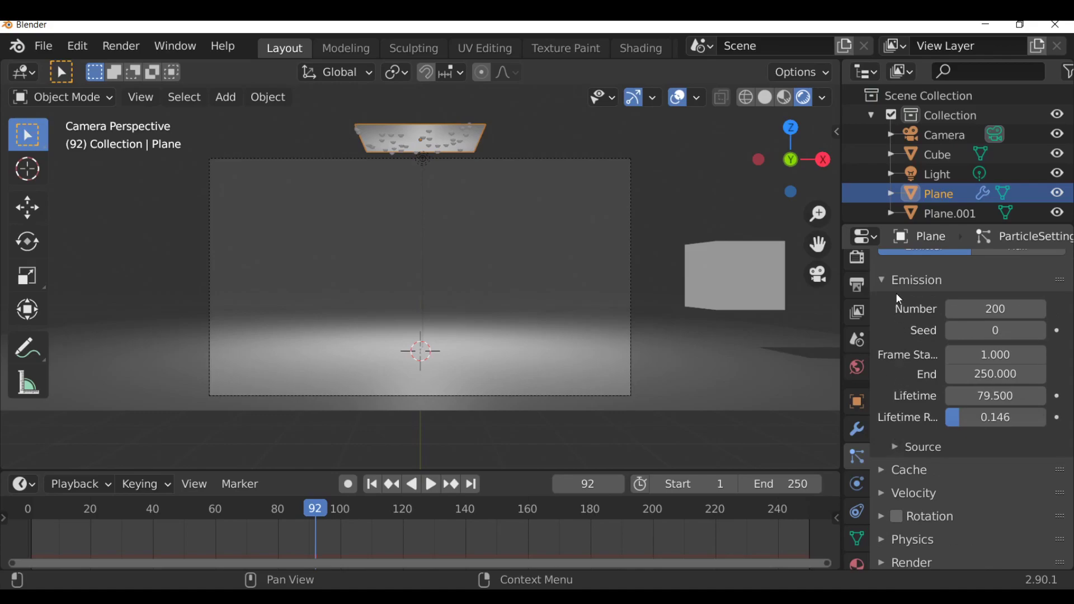
click(886, 281)
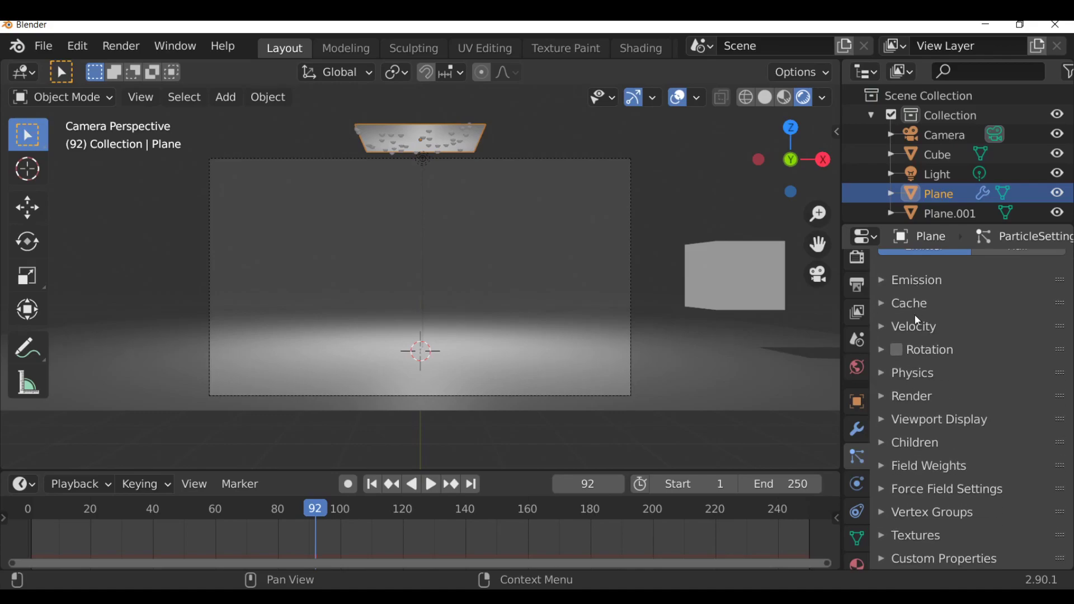
click(902, 399)
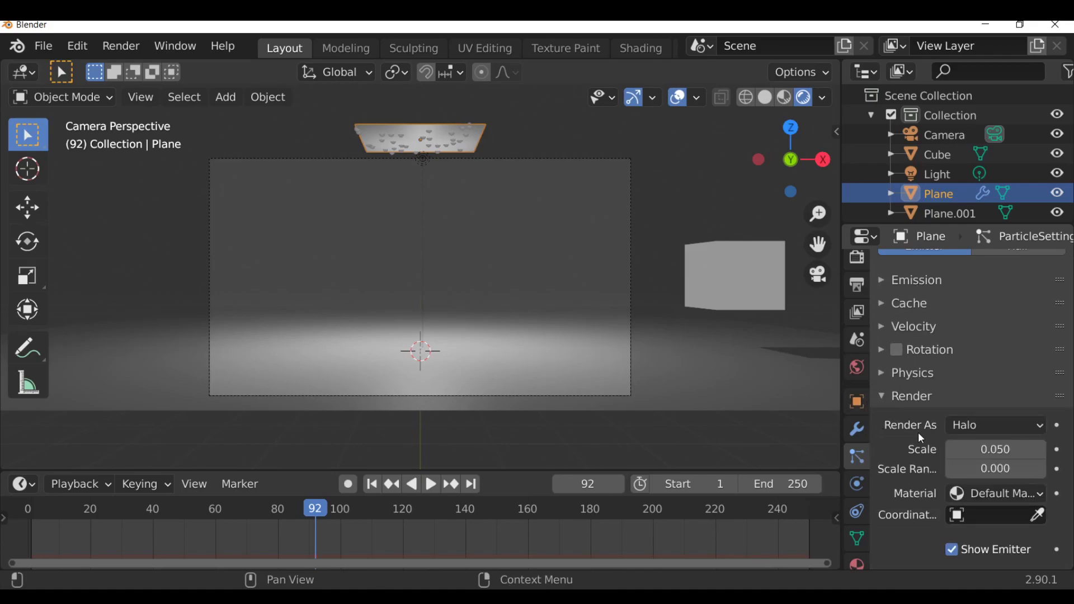
drag(298, 525, 396, 540)
key(F12)
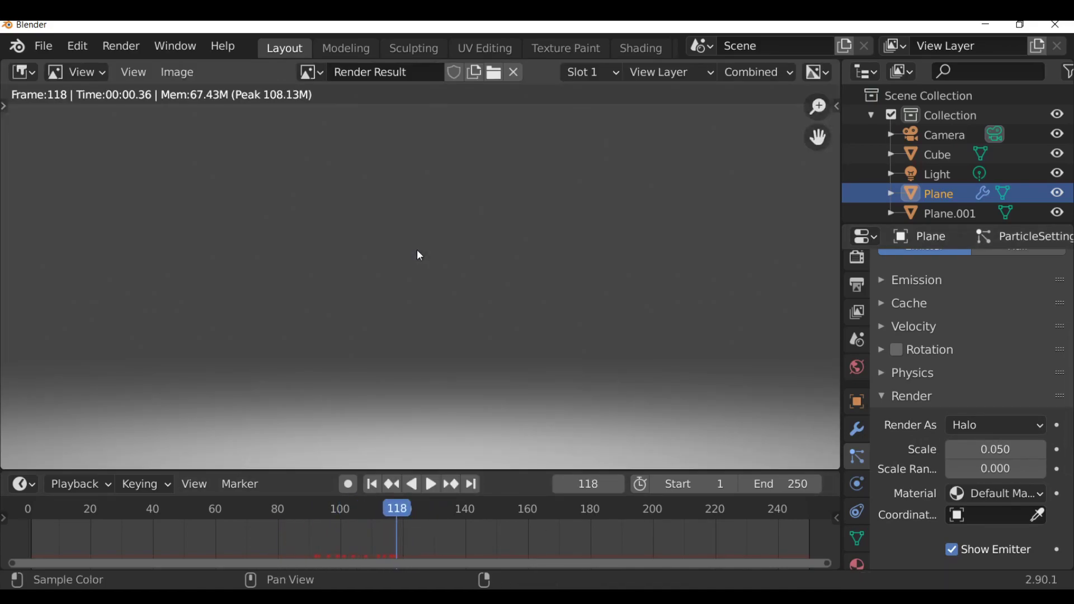
key(Escape)
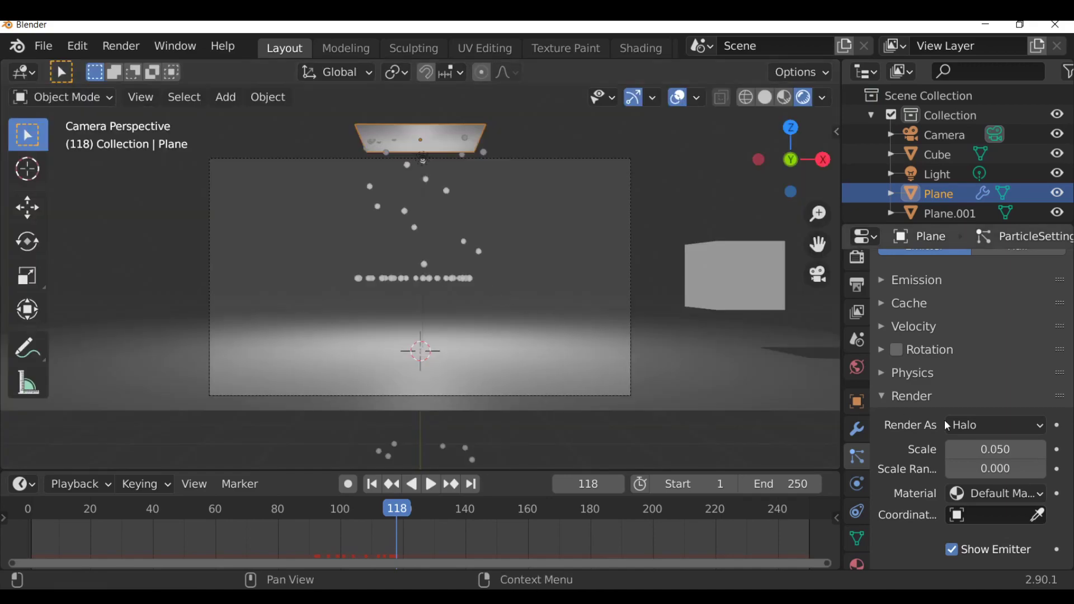
- Render the particles as Object with the Cube as the instance object, and play the animation from the first frame
click(997, 430)
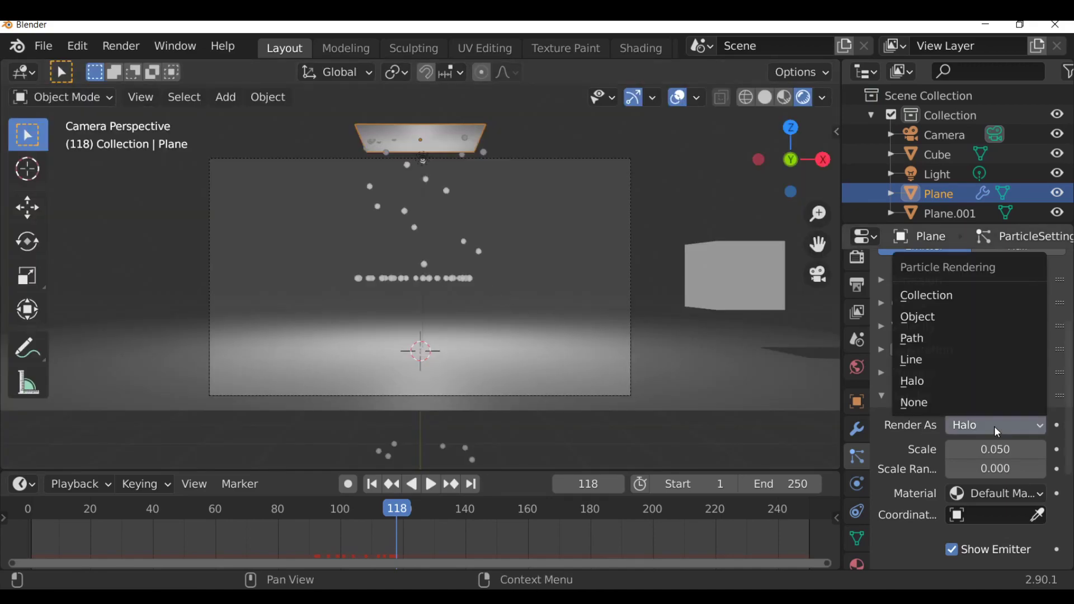
click(946, 319)
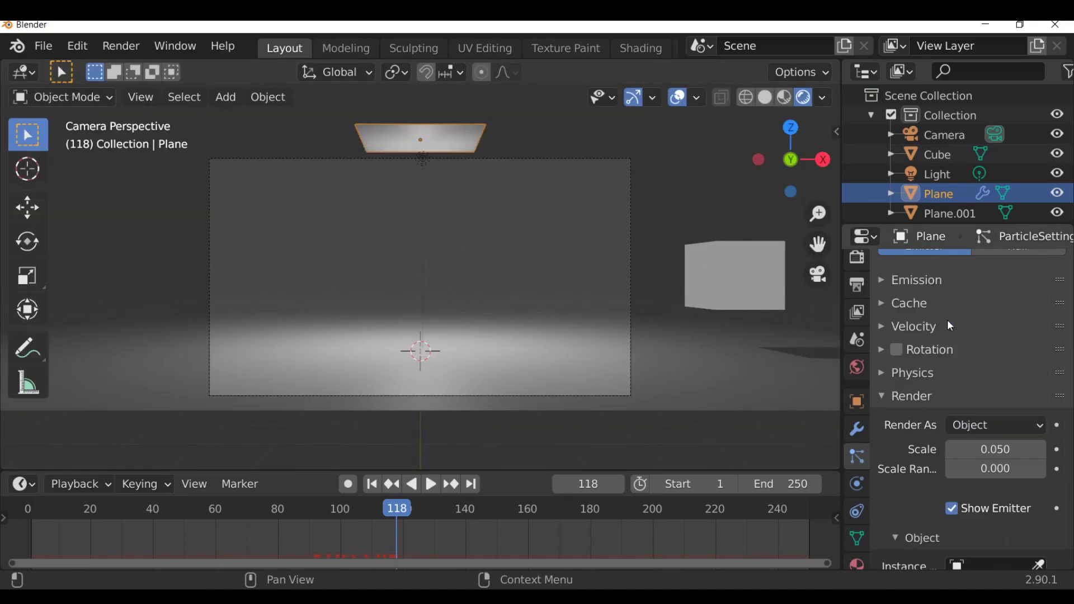
scroll(978, 365, down, 2)
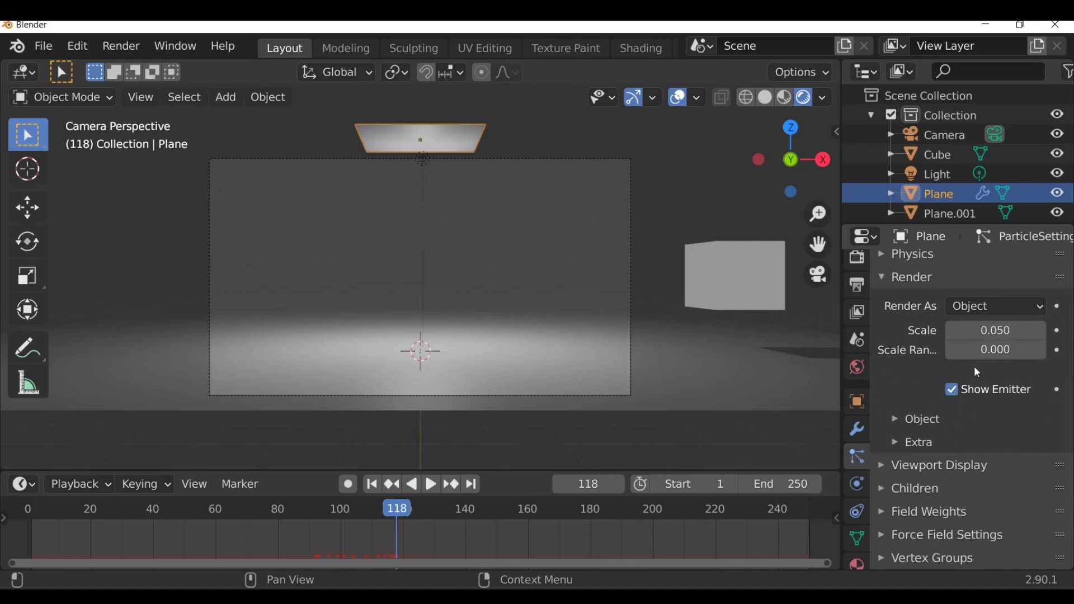
click(917, 421)
scroll(920, 424, down, 1)
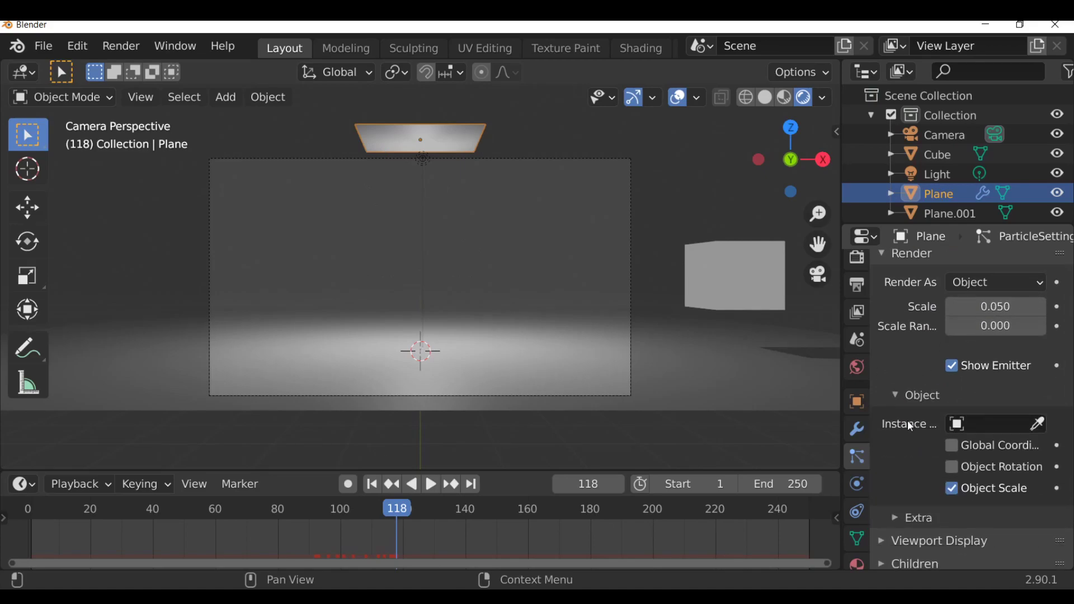
click(1041, 425)
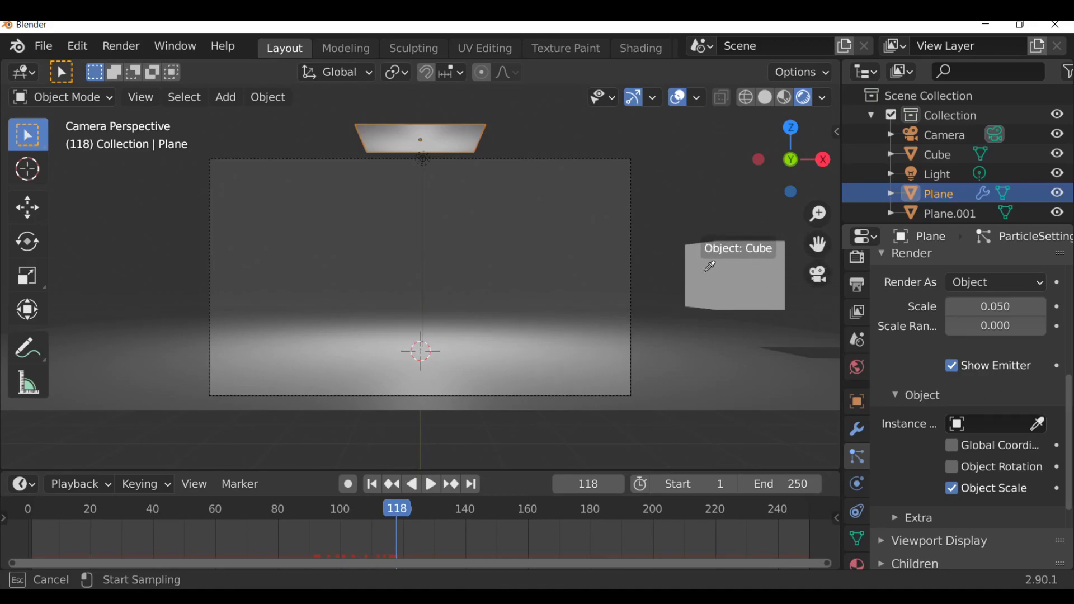
click(721, 278)
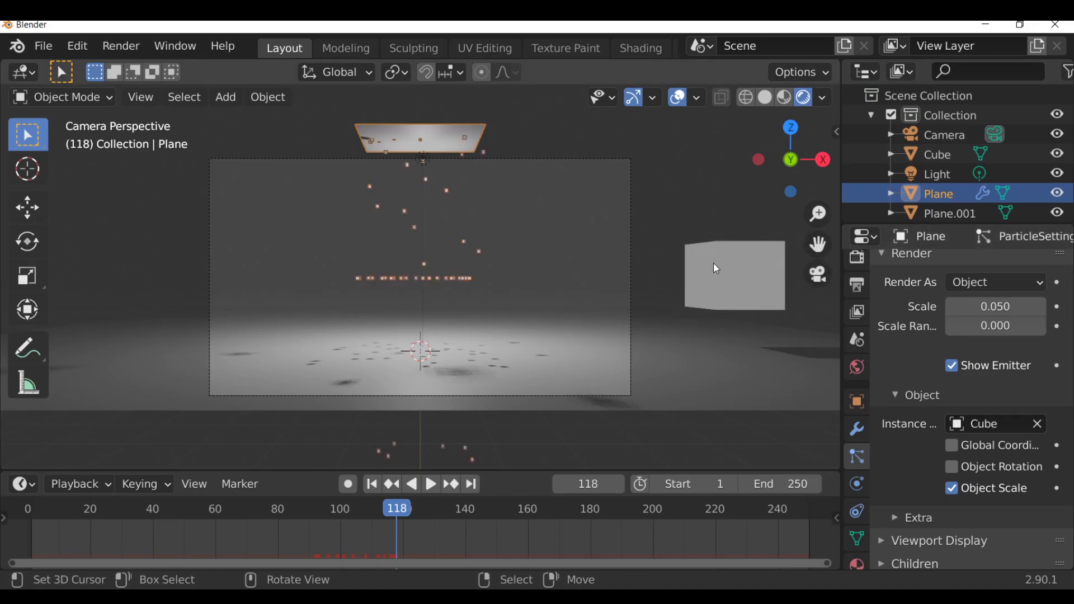
click(373, 485)
click(441, 485)
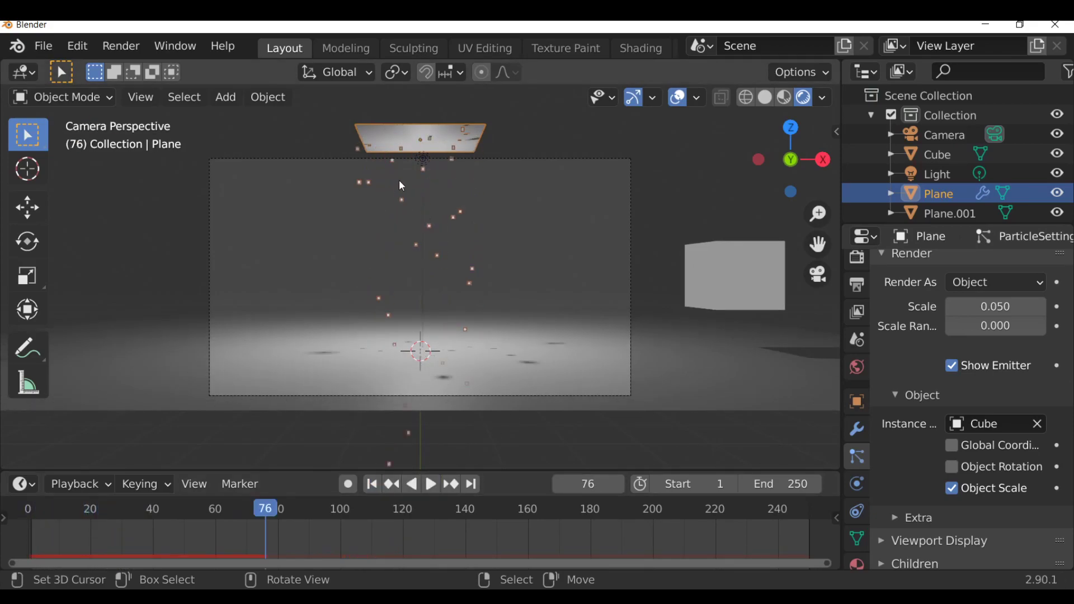
- Set the particle render scale to 0.061 and the scale randomness to 0.509
scroll(415, 230, up, 2)
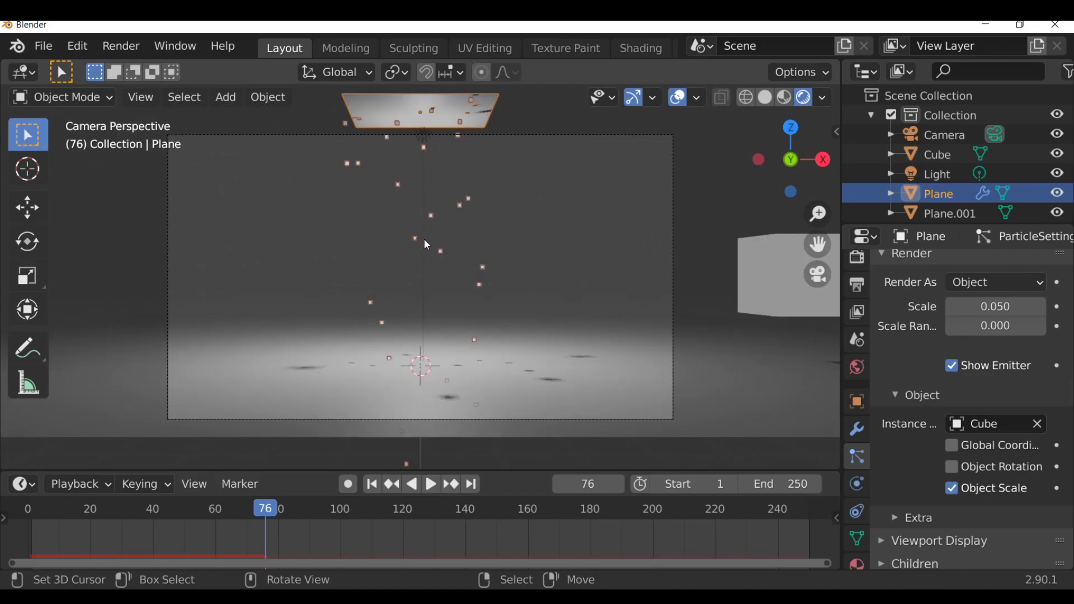
mouse_move(996, 306)
mouse_down()
mouse_move(1024, 307)
mouse_move(1000, 307)
mouse_move(1010, 307)
mouse_up()
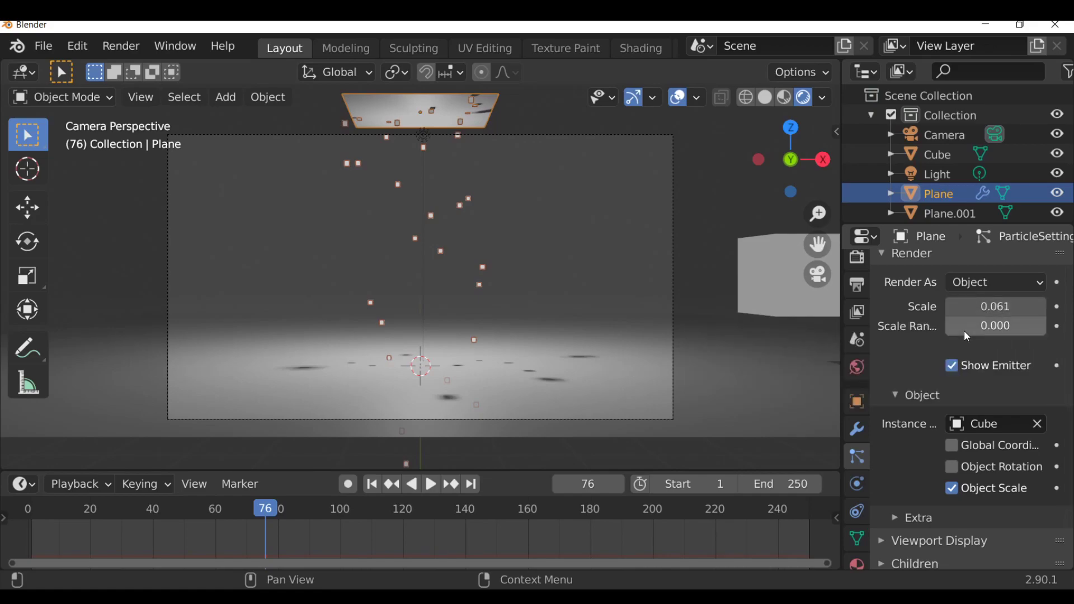
drag(977, 329, 1029, 328)
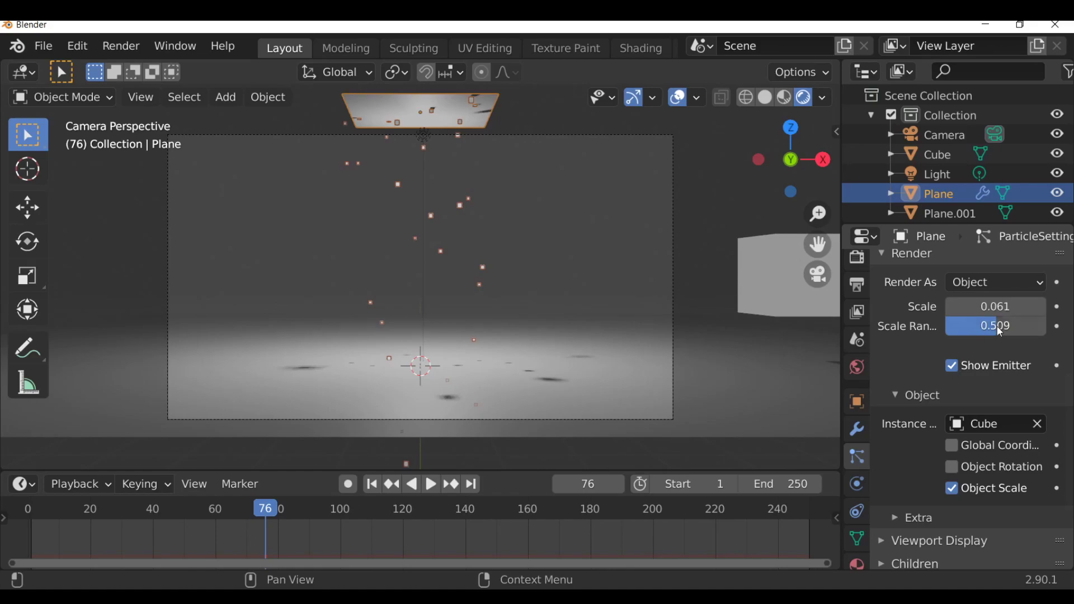
- Try a Brownian force of 2.49 in the particle physics and play the animation from the first frame
scroll(918, 448, up, 3)
click(887, 325)
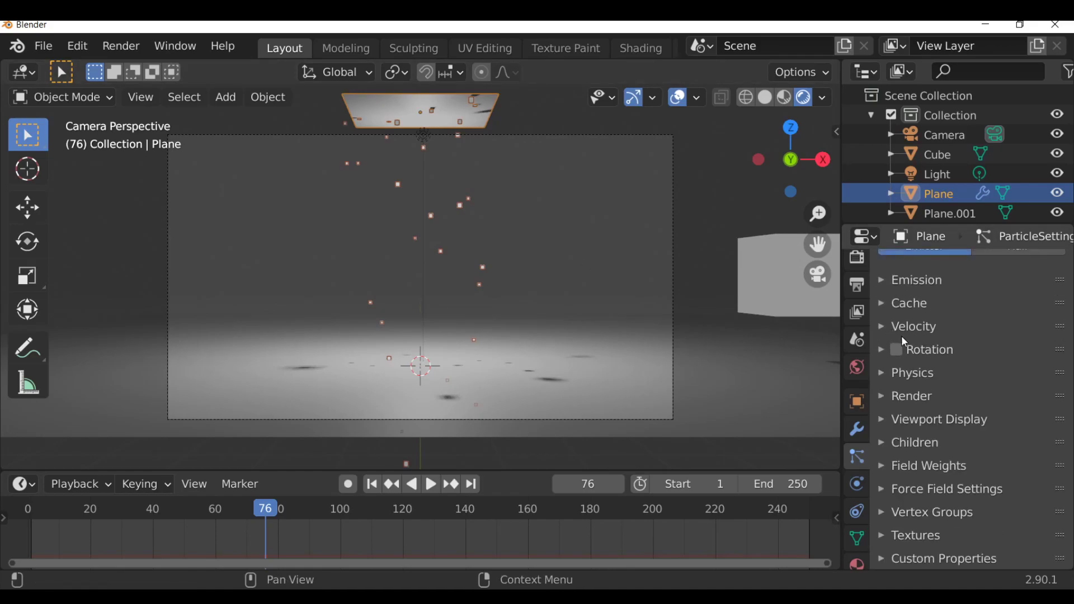
click(933, 372)
scroll(933, 371, down, 4)
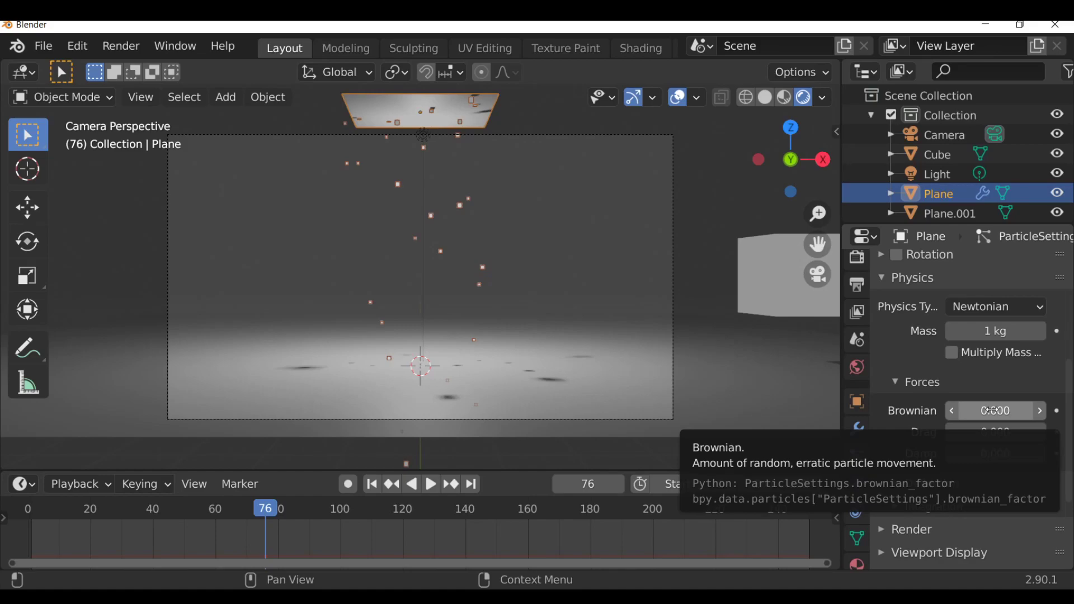
drag(994, 411, 1062, 411)
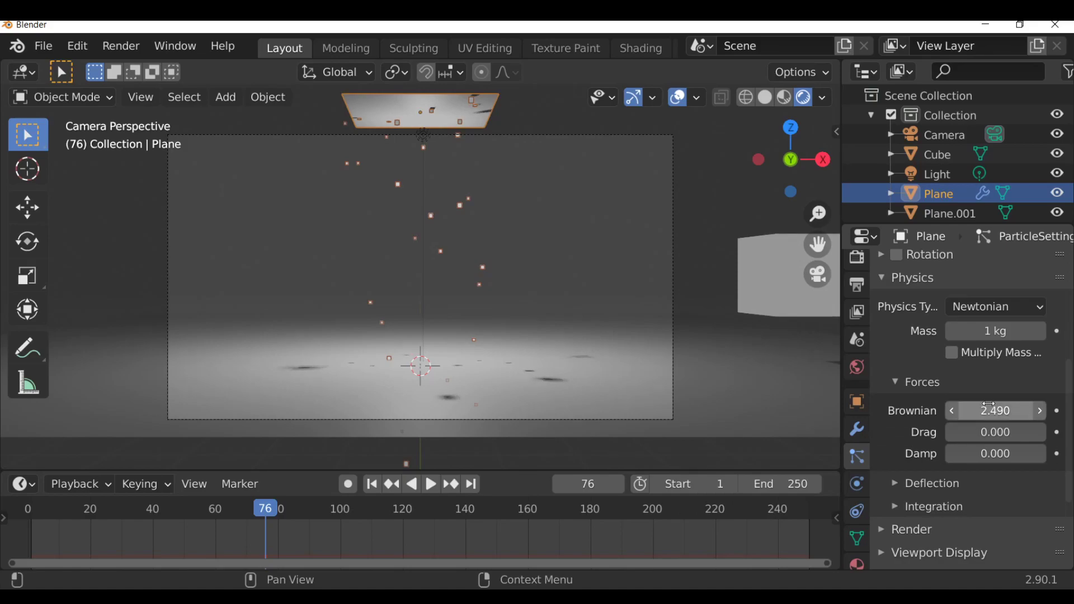
click(374, 485)
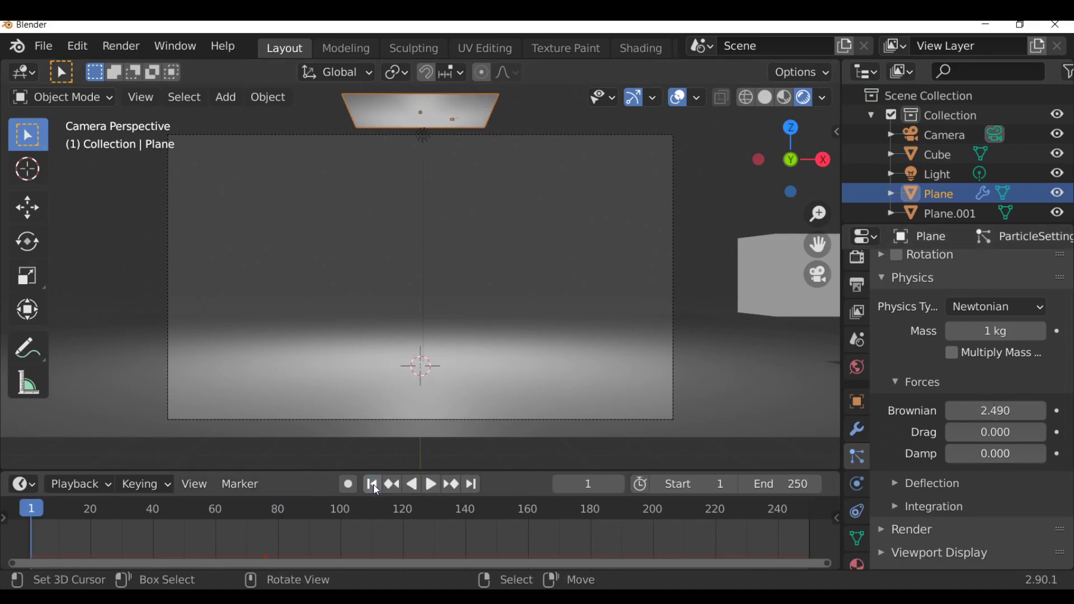
click(430, 485)
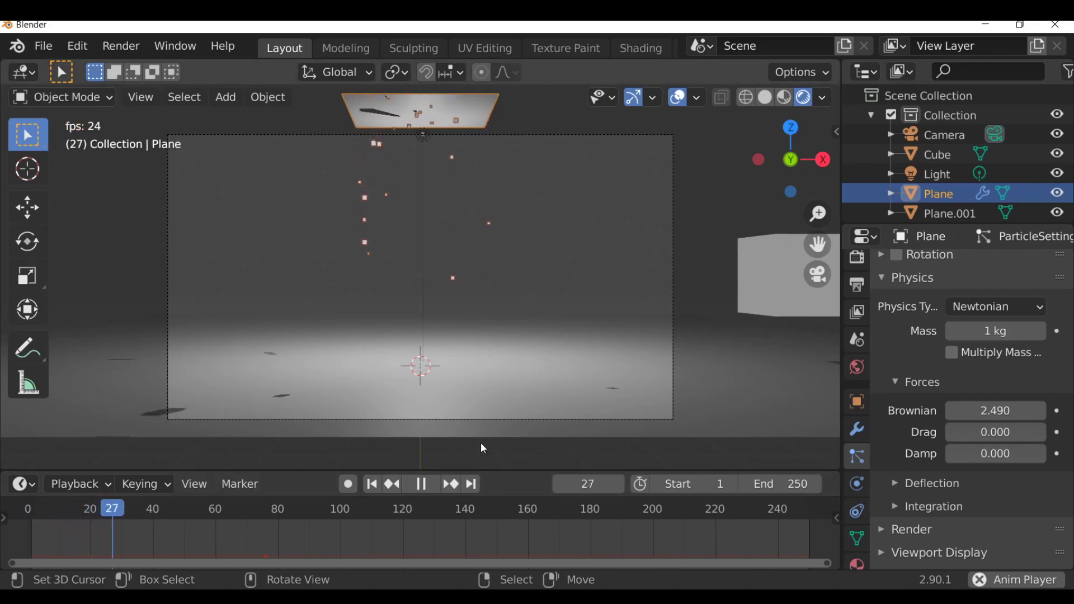
key(Escape)
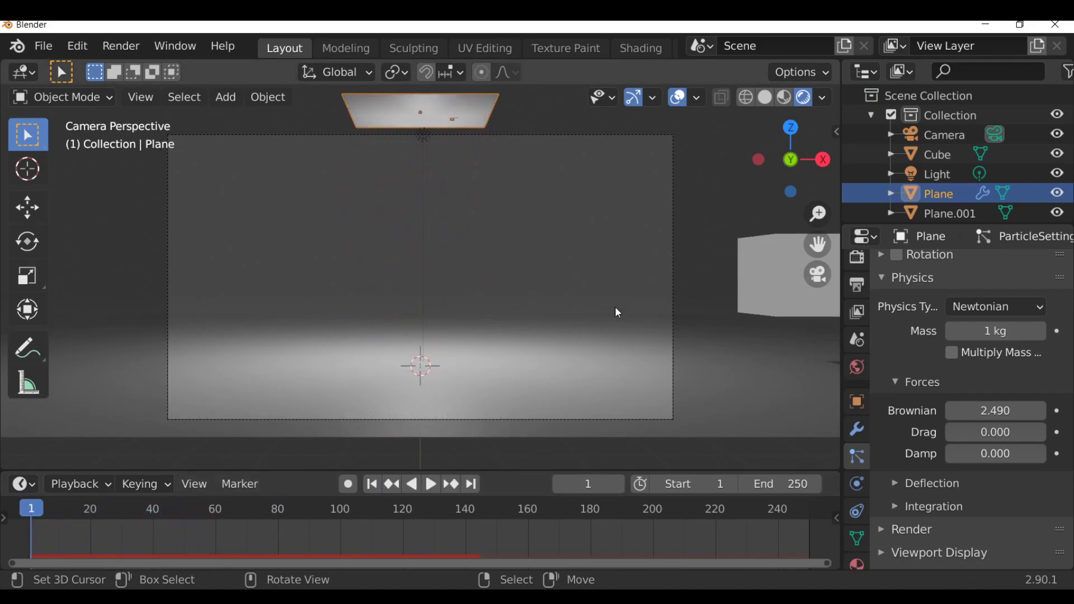
- Try raising the Brownian force to 100 and play the animation to check the particle spread
drag(985, 411, 1014, 417)
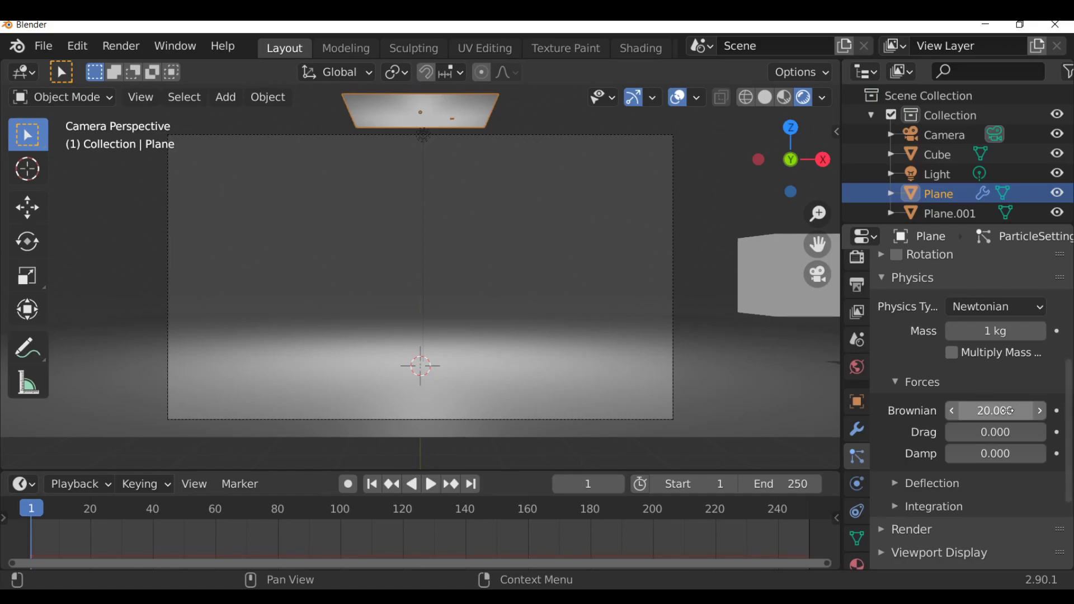
click(1010, 411)
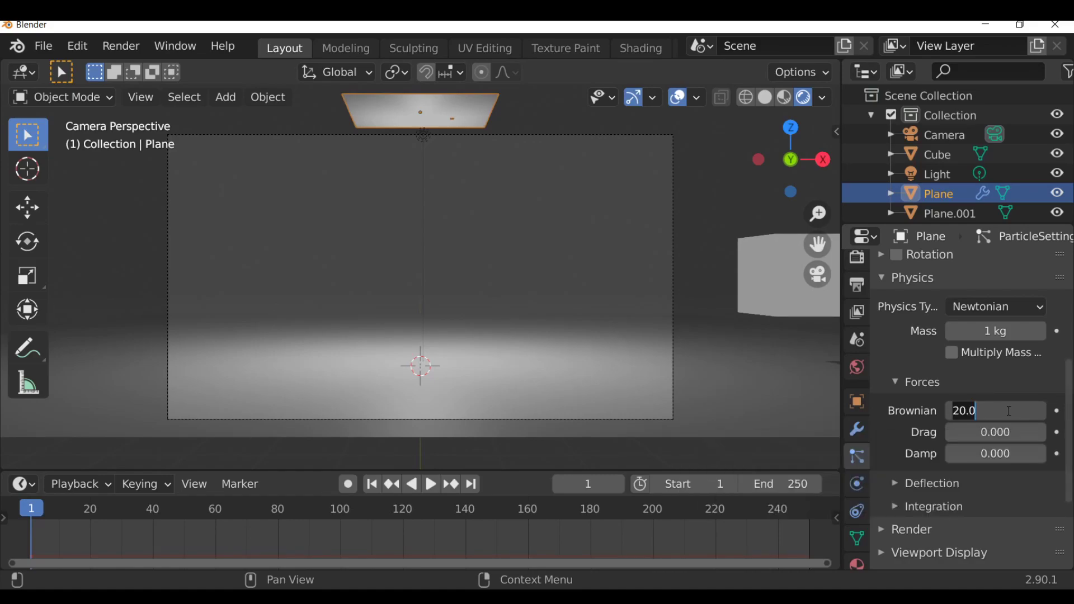
text(100)
key(Return)
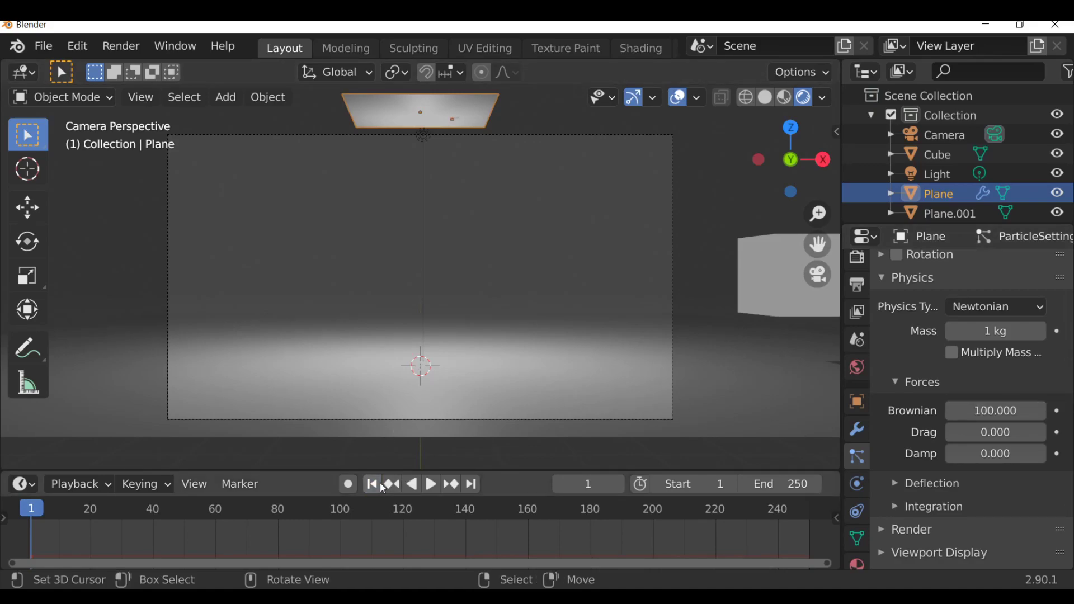
click(431, 484)
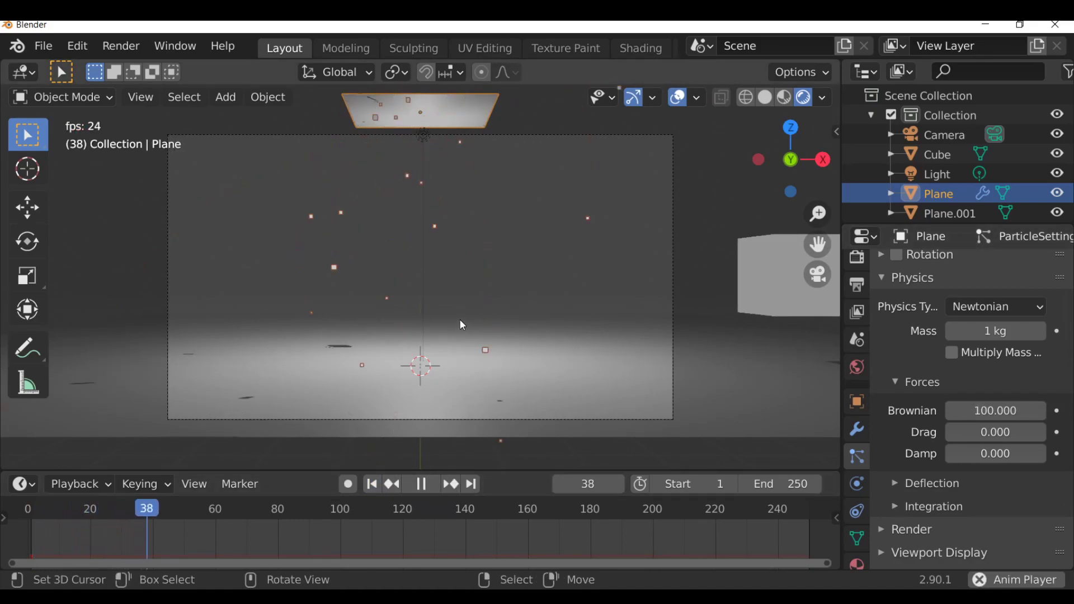
click(420, 484)
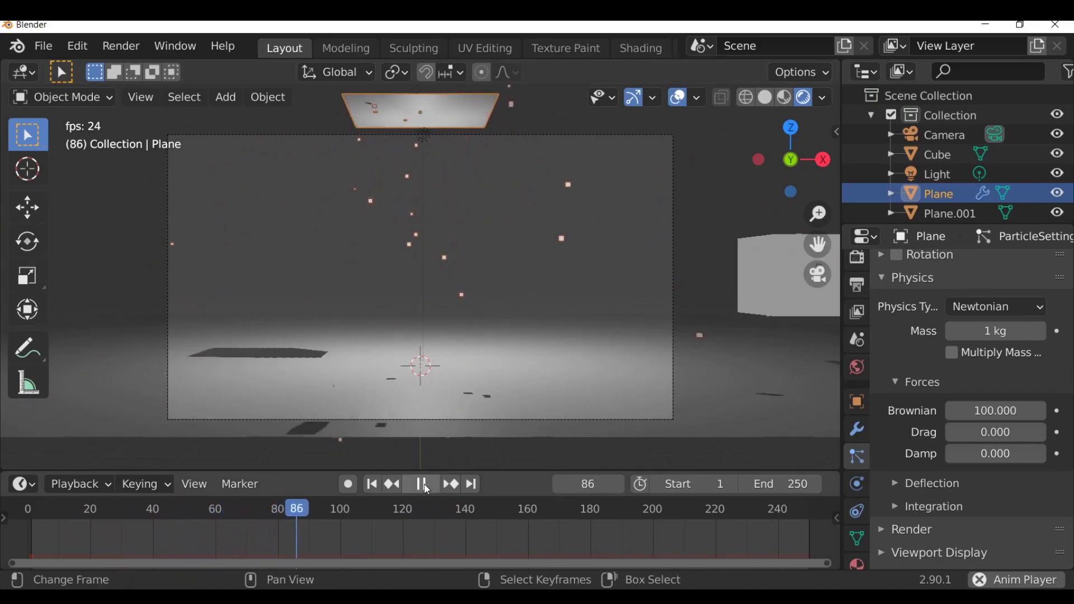
- Set the particles' Brownian force to 8
click(1000, 411)
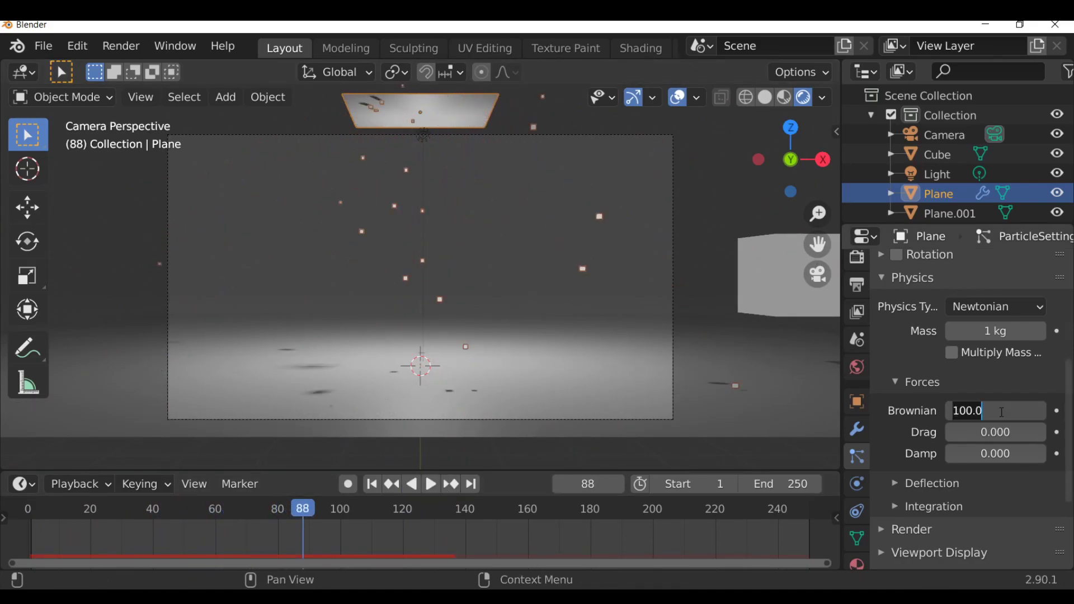
text(8)
key(Return)
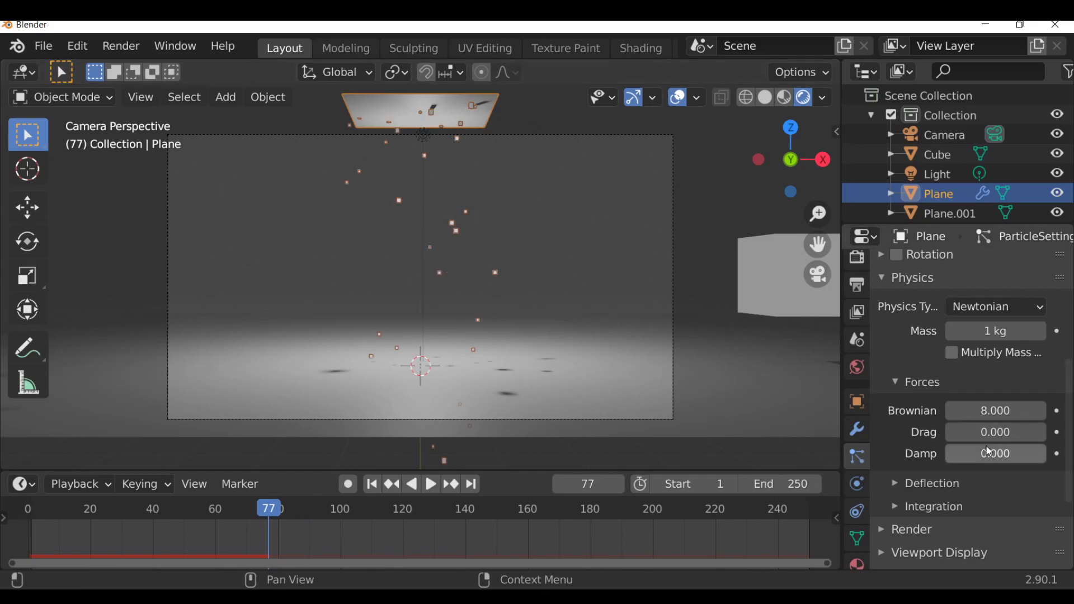
- Try adjusting the gravity weight in the particle system's field weights
scroll(985, 444, down, 5)
click(907, 467)
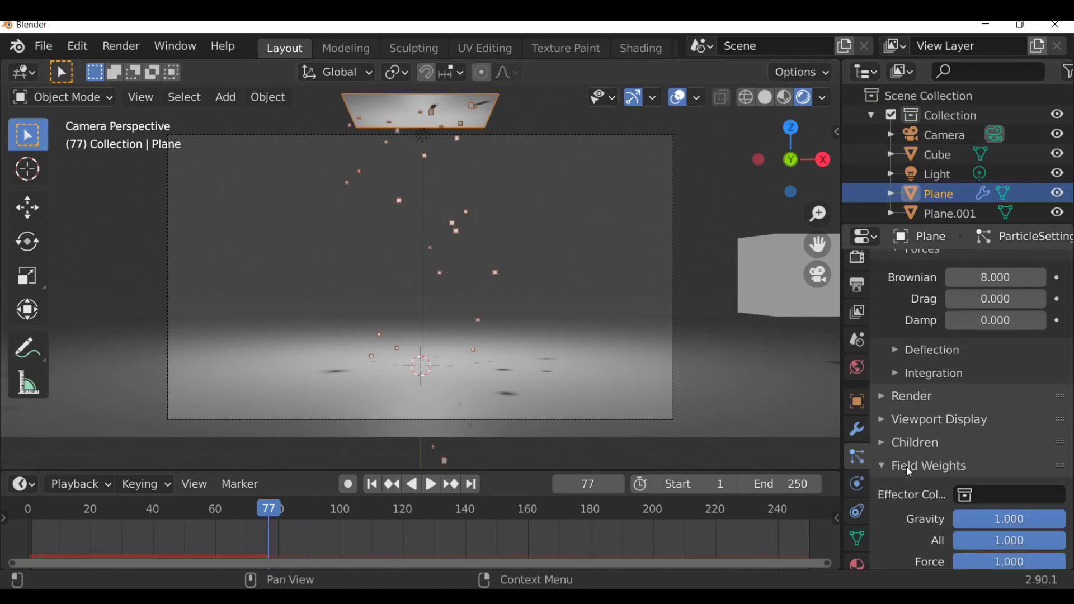
scroll(907, 468, down, 3)
drag(1034, 448, 1066, 448)
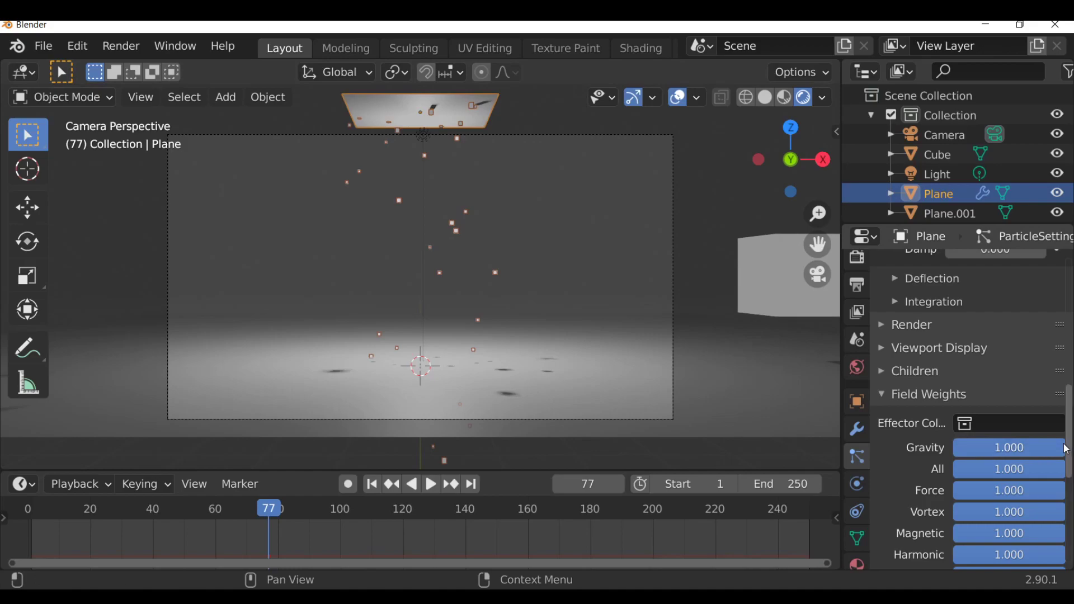
click(908, 397)
scroll(955, 404, up, 5)
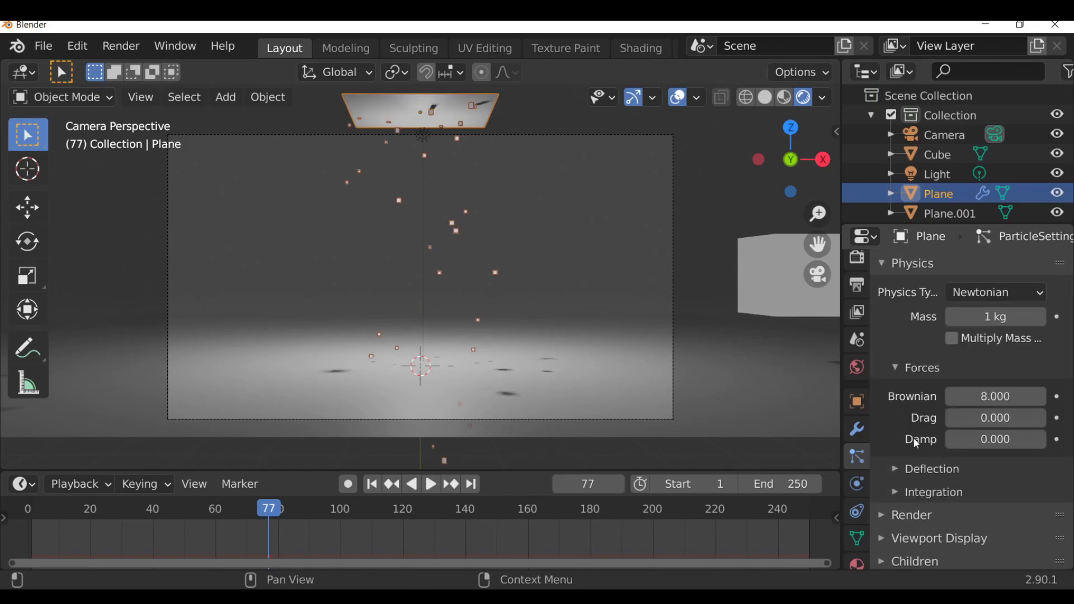
- Set the particles' damping force to 0.497 and play the animation from the first frame to check their fall
drag(992, 442, 999, 445)
click(372, 484)
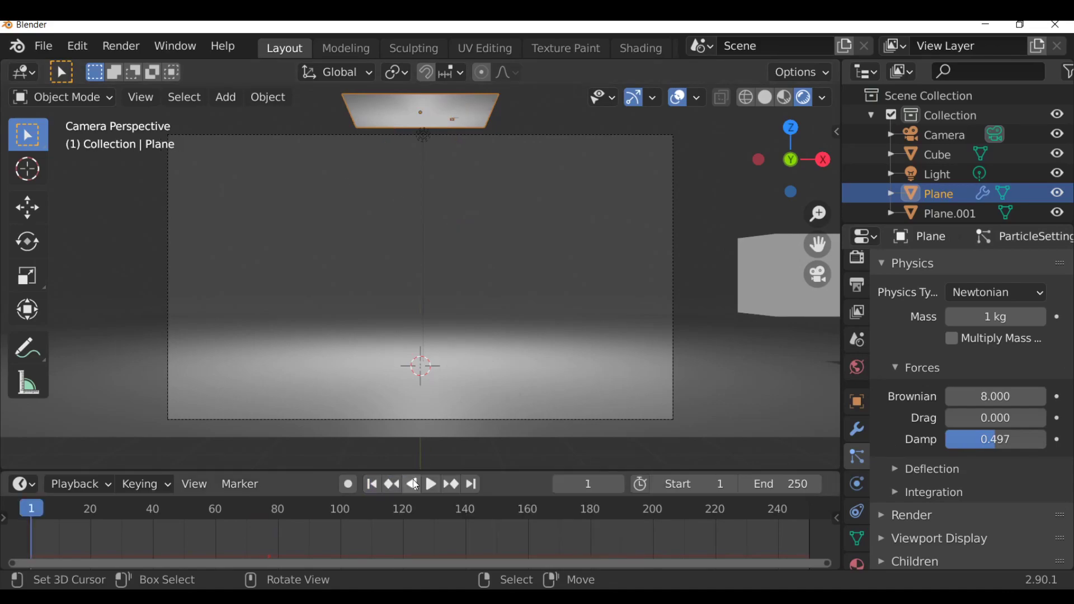
click(431, 485)
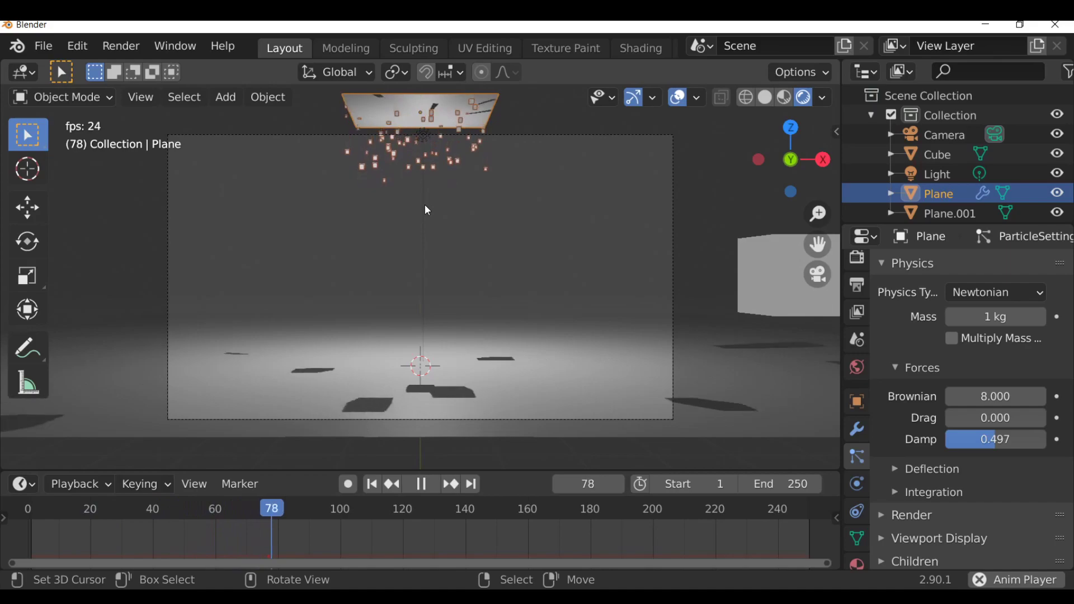
click(525, 551)
drag(525, 551, 422, 539)
key(space)
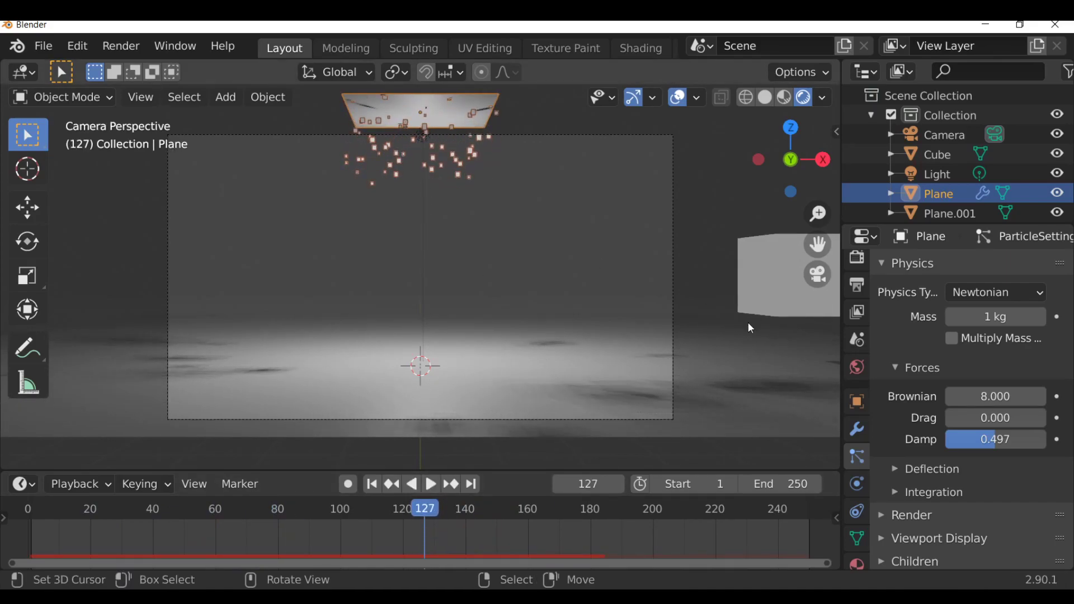
- Try a particle lifetime of 123 frames in the emission settings
scroll(956, 405, up, 8)
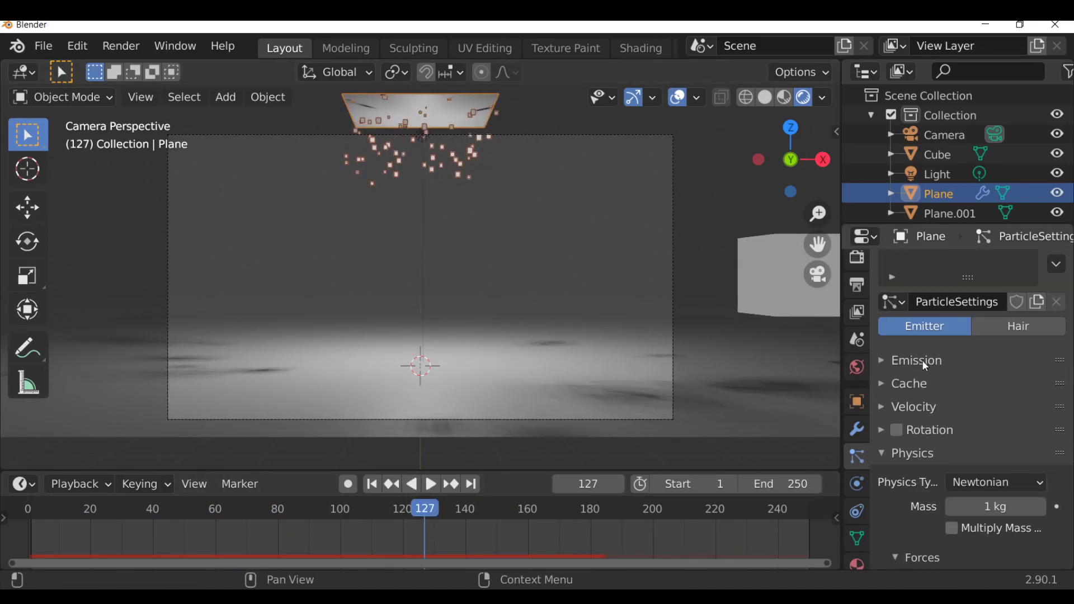
click(926, 364)
scroll(928, 367, down, 1)
drag(996, 452, 1063, 452)
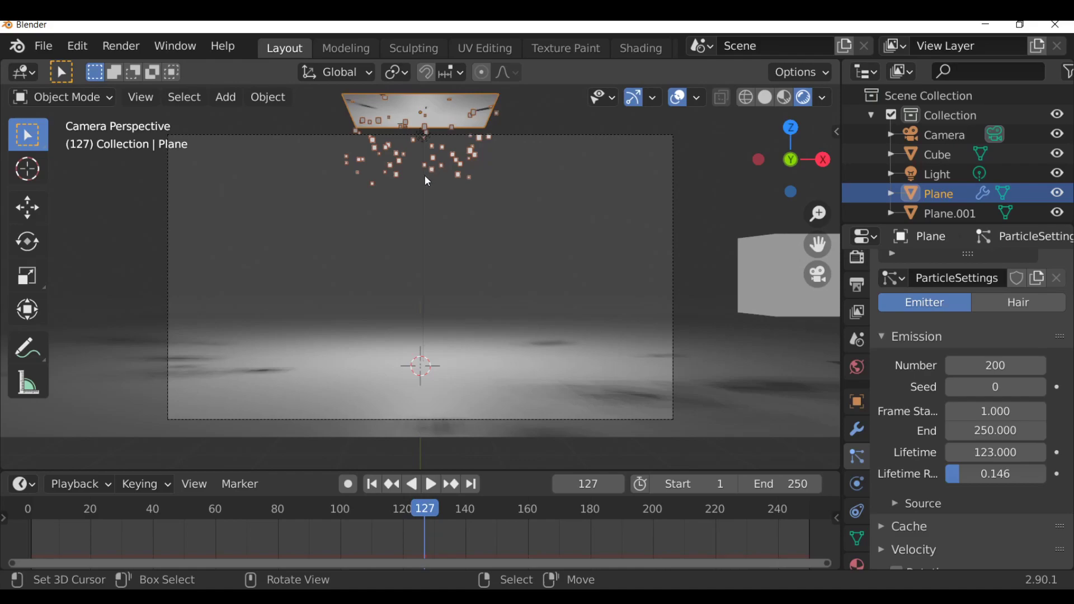
- Select the point light below the overhead plane and disable its shadow
click(424, 207)
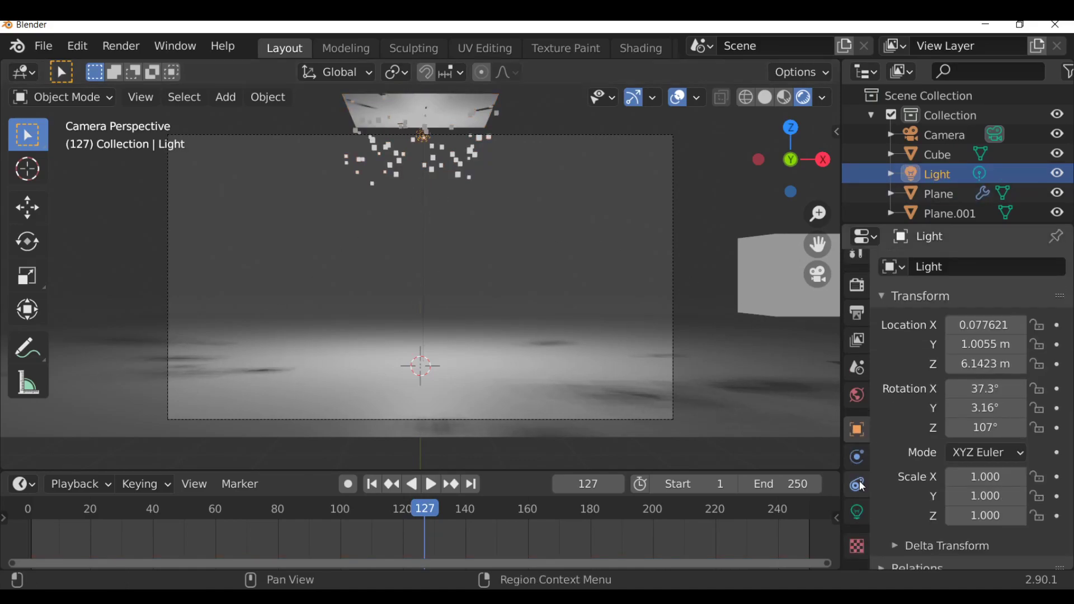
click(858, 514)
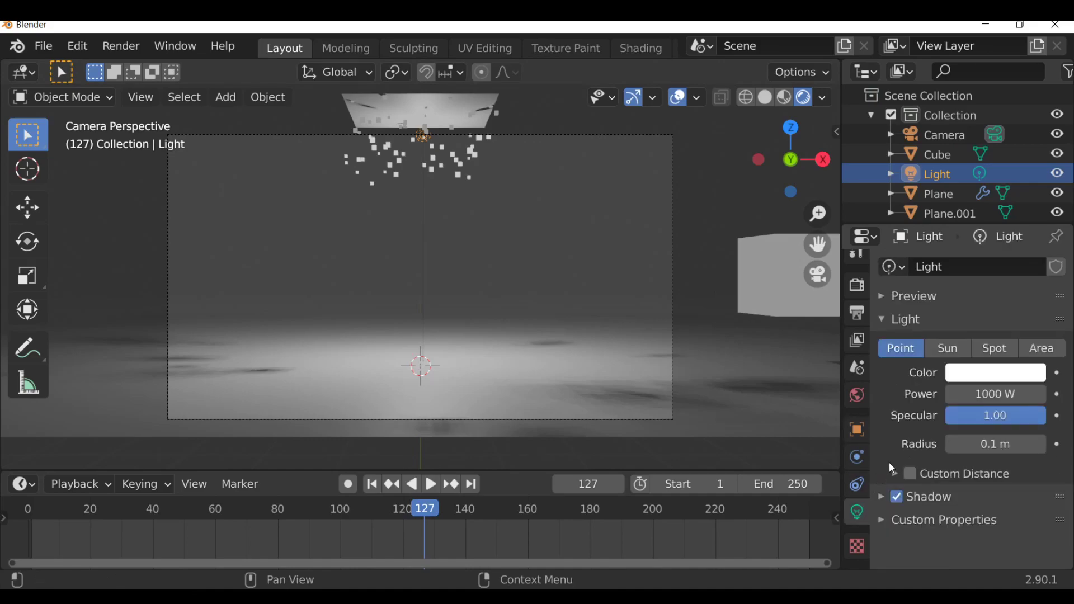
click(902, 498)
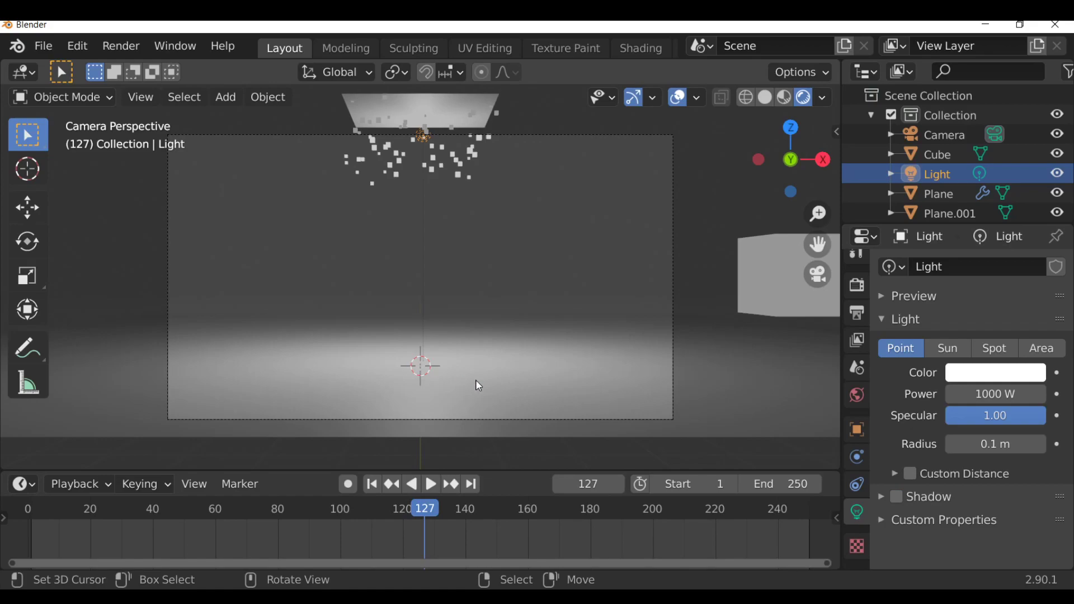
- Select the overhead plane again and set its particle lifetime to 76 frames
click(441, 109)
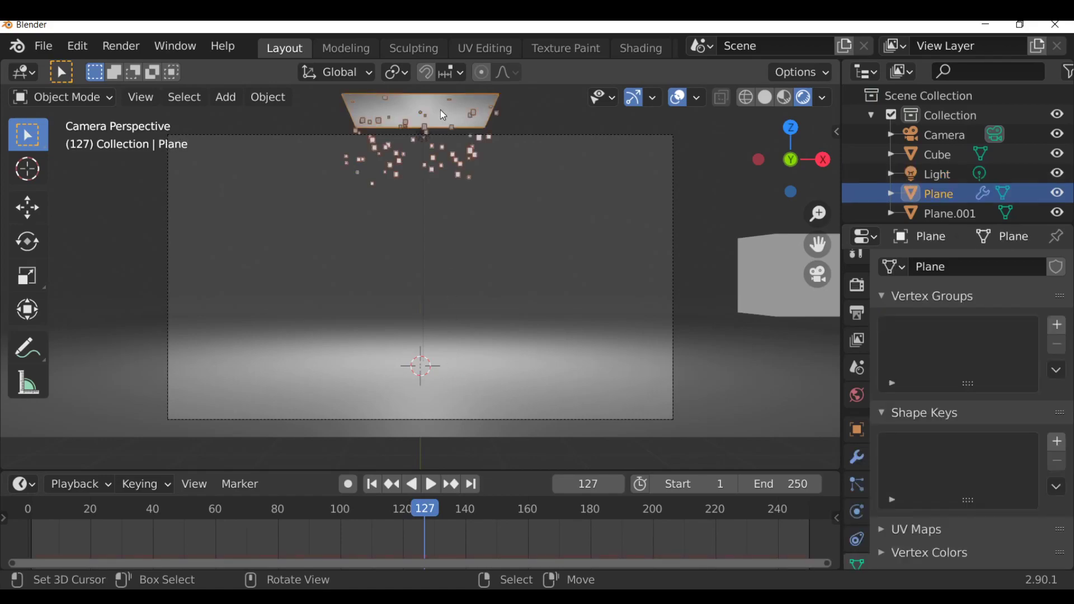
click(856, 485)
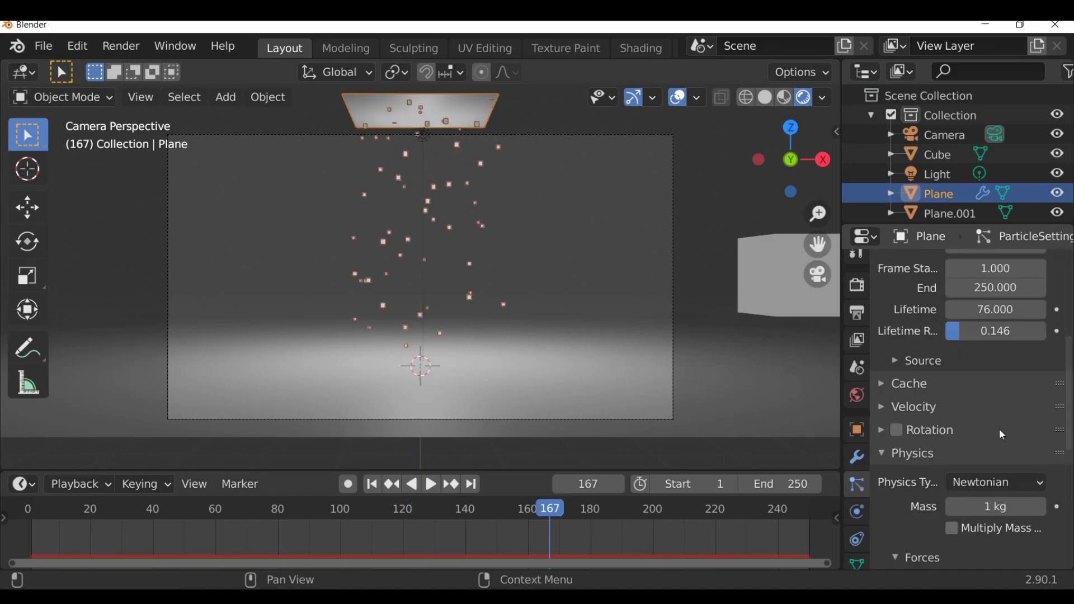
scroll(999, 428, down, 1)
click(897, 431)
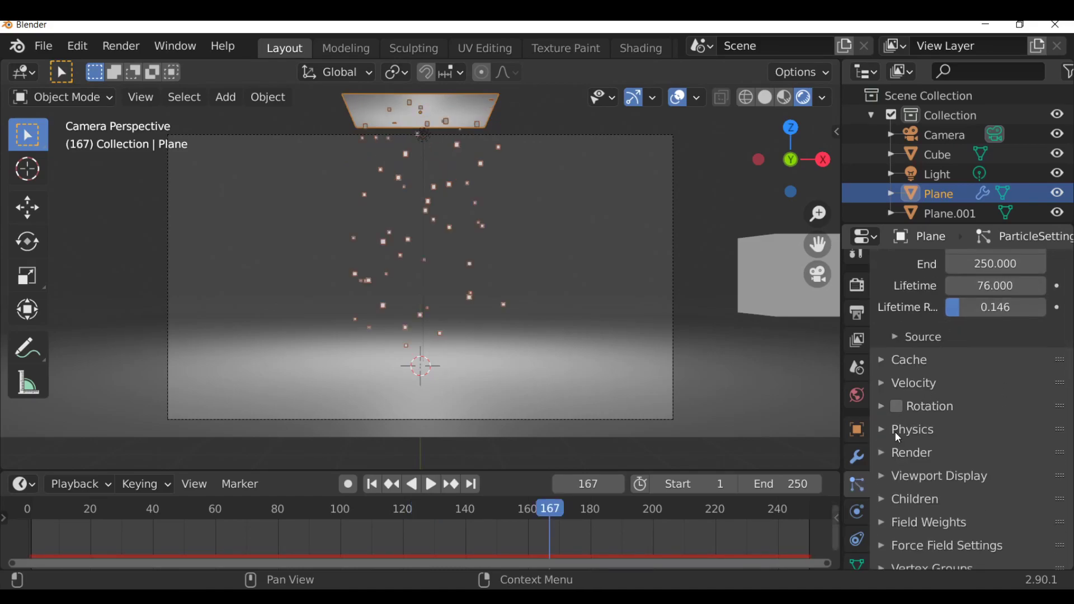
- Bake the particle simulation from the cache settings and go to frame 153 to check it
scroll(907, 431, up, 2)
click(914, 409)
scroll(915, 411, down, 3)
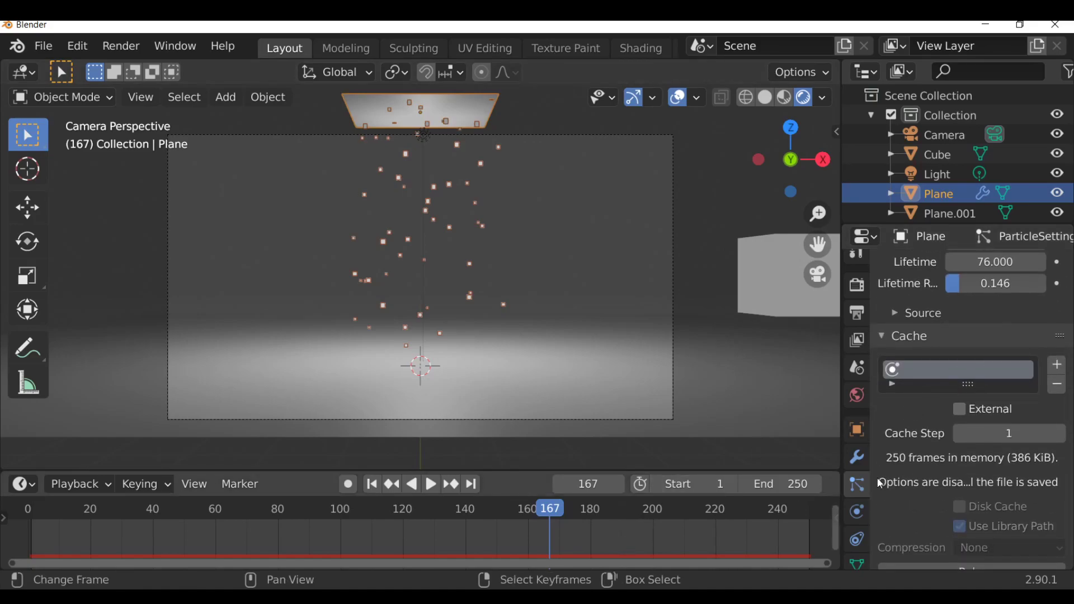
scroll(977, 431, down, 7)
click(969, 403)
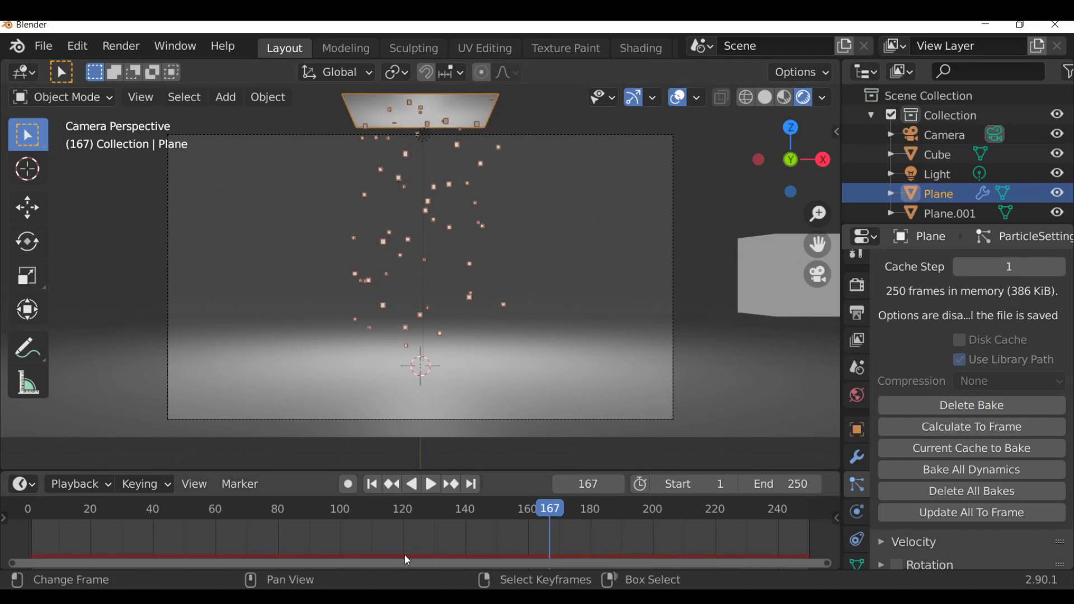
click(507, 546)
- Check the locked emission settings and delete the particle bake
scroll(954, 494, up, 12)
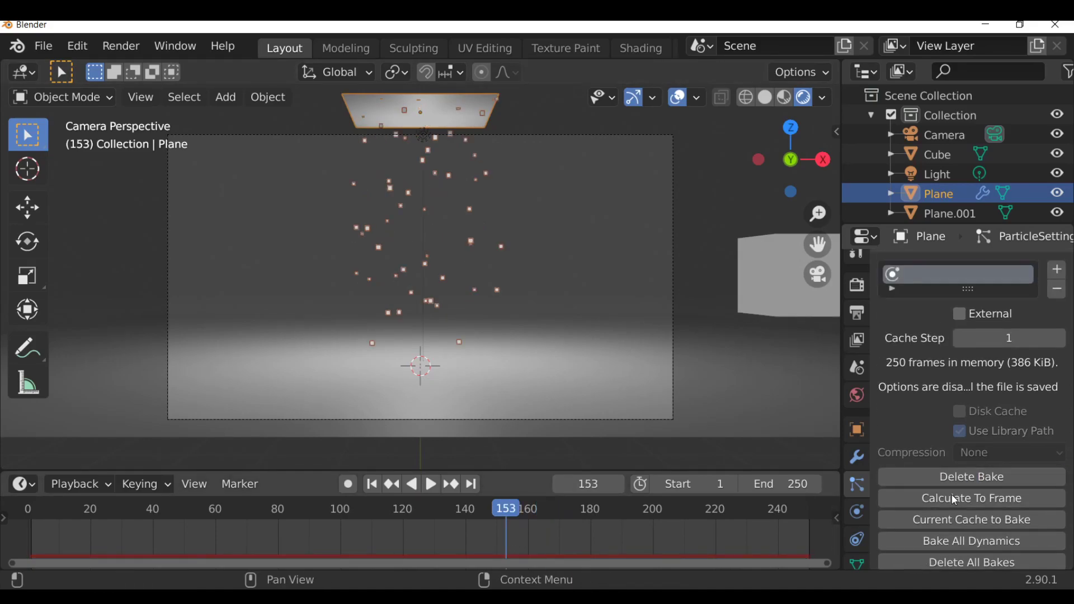
scroll(954, 493, up, 4)
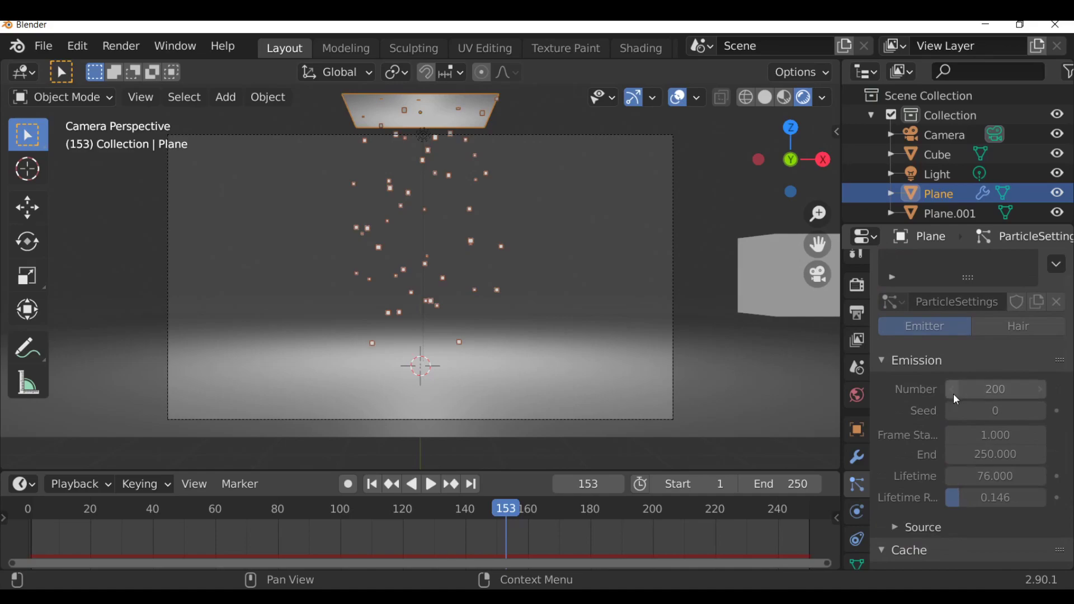
scroll(957, 420, down, 10)
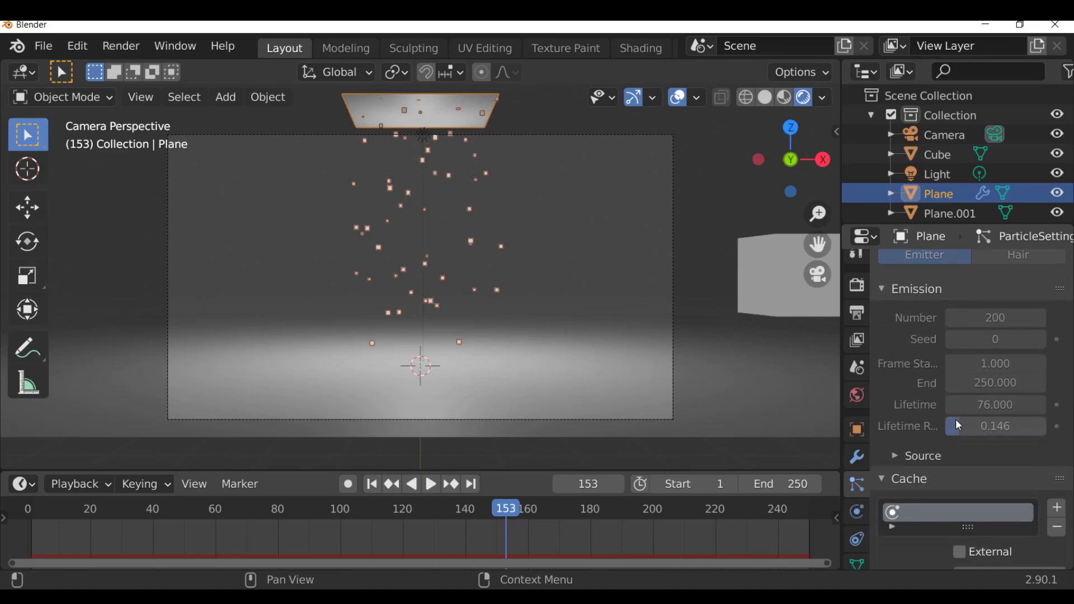
scroll(956, 419, down, 2)
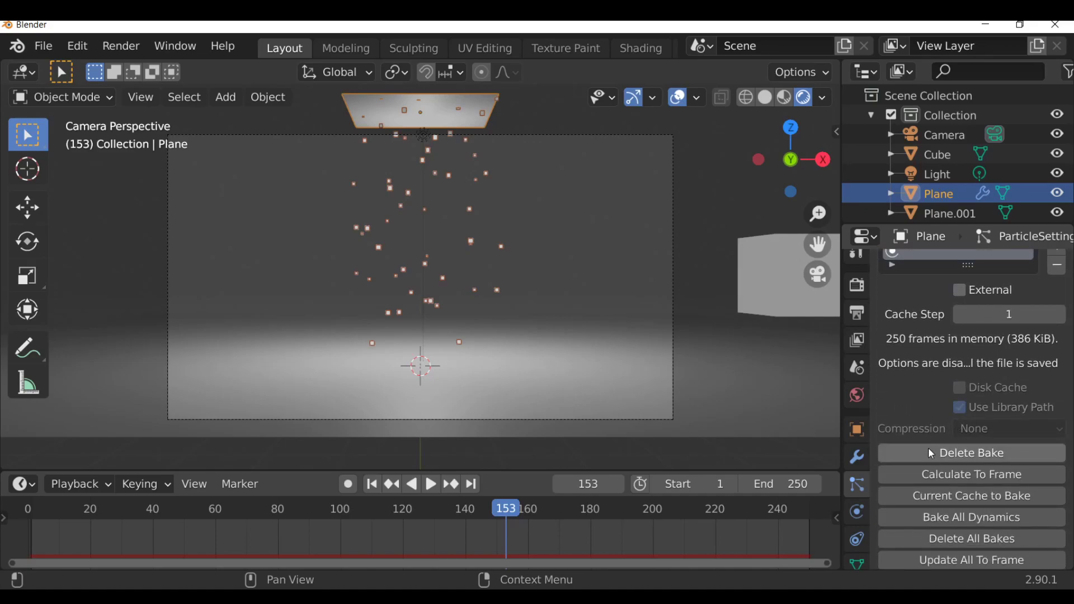
click(953, 455)
- Bake the particle simulation again, then delete that bake so the settings stay editable
scroll(954, 448, up, 6)
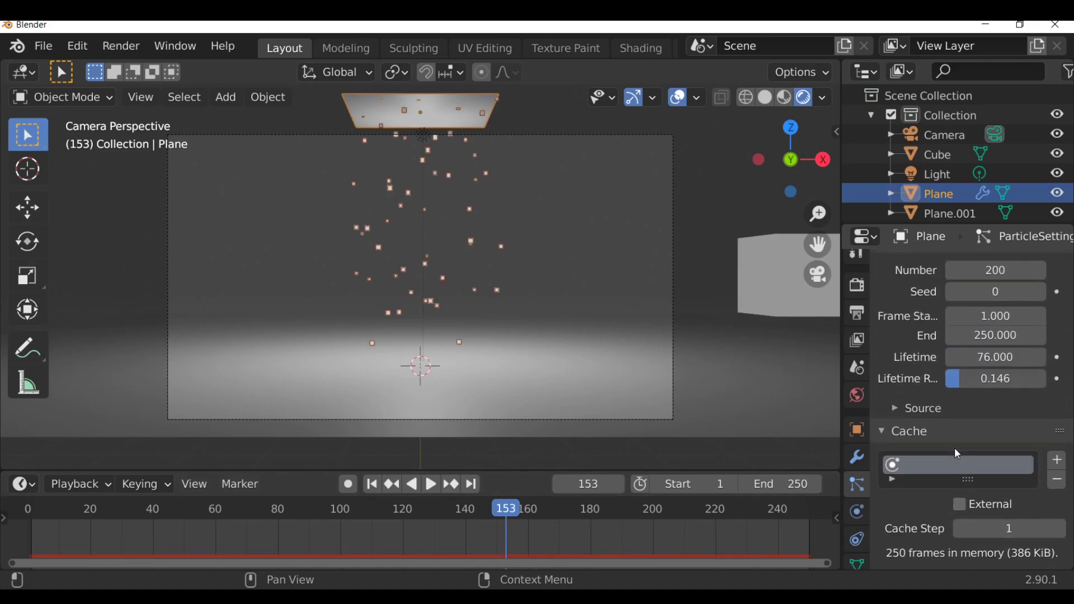
scroll(947, 368, down, 10)
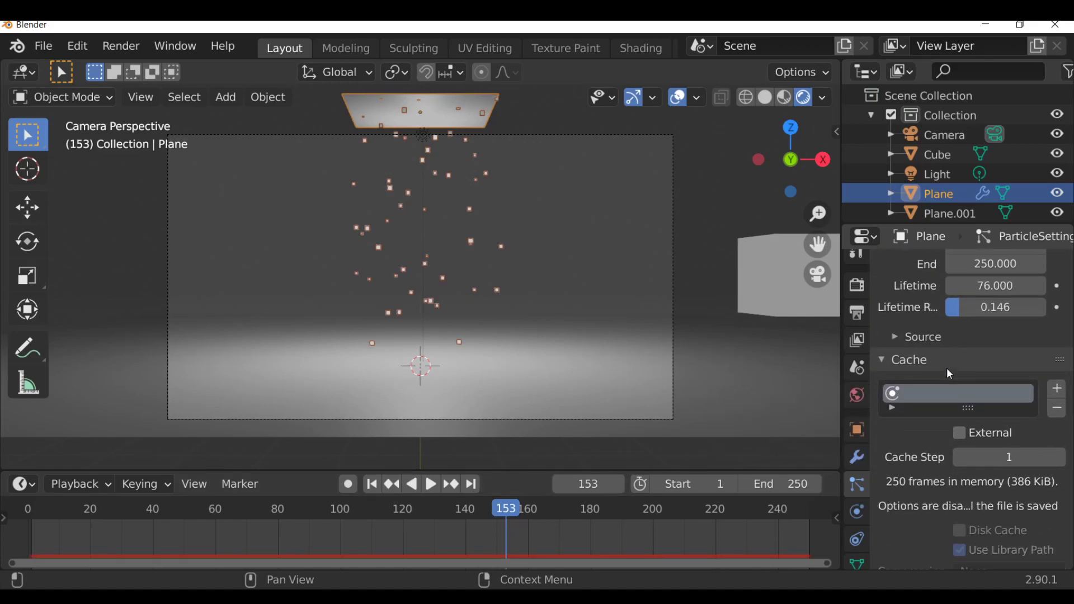
click(958, 452)
scroll(920, 353, up, 9)
scroll(920, 353, down, 3)
scroll(920, 353, down, 5)
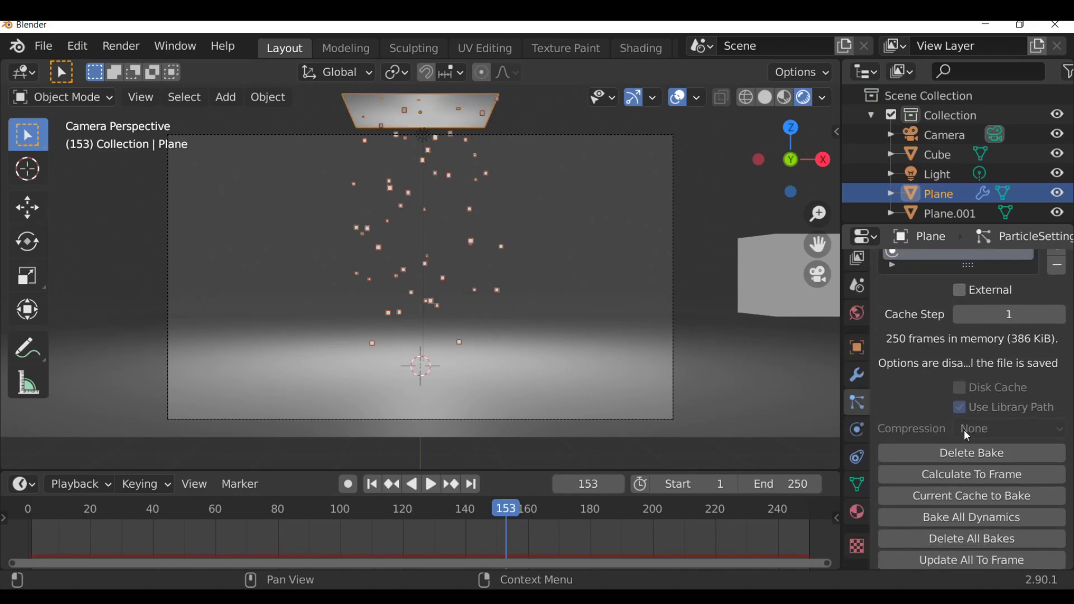
click(941, 457)
- Enable rotation for the particles, randomize their orientation, and turn on dynamic rotation
scroll(941, 456, down, 5)
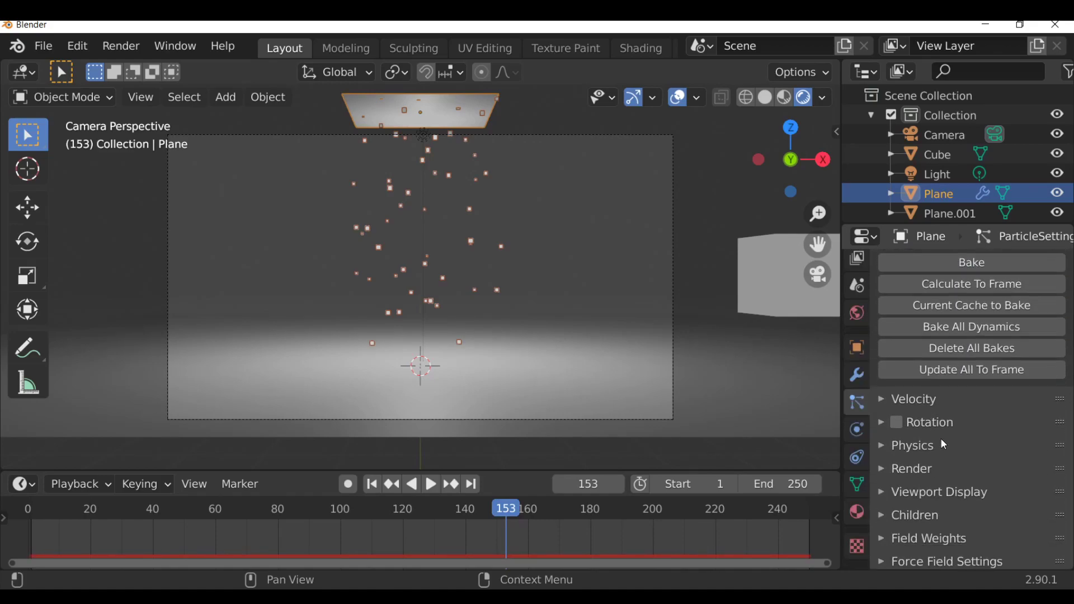
scroll(484, 280, up, 8)
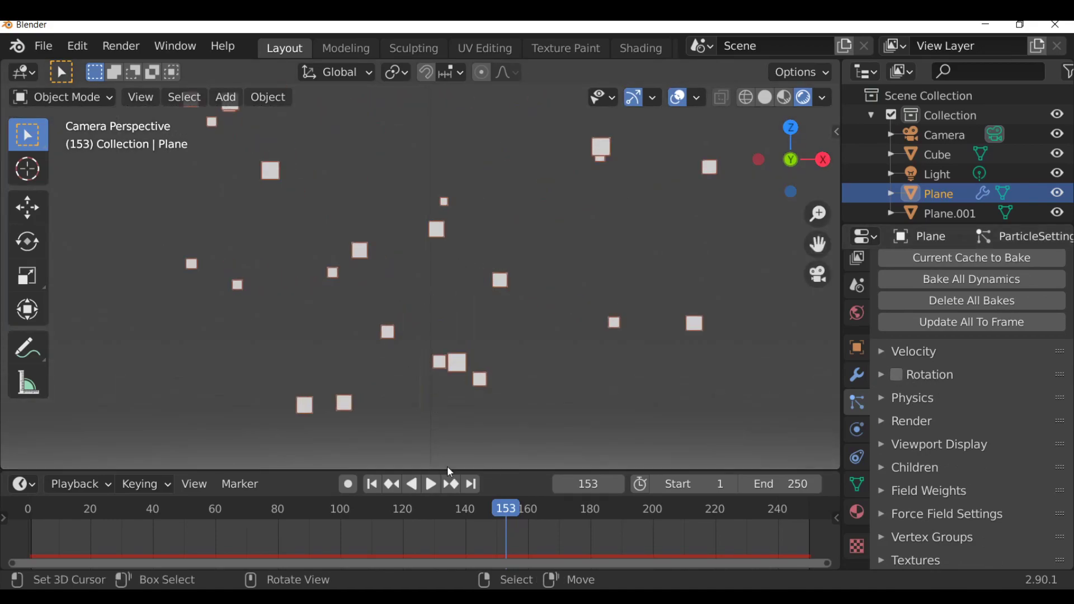
drag(499, 536, 467, 540)
click(897, 376)
click(883, 375)
scroll(947, 360, down, 3)
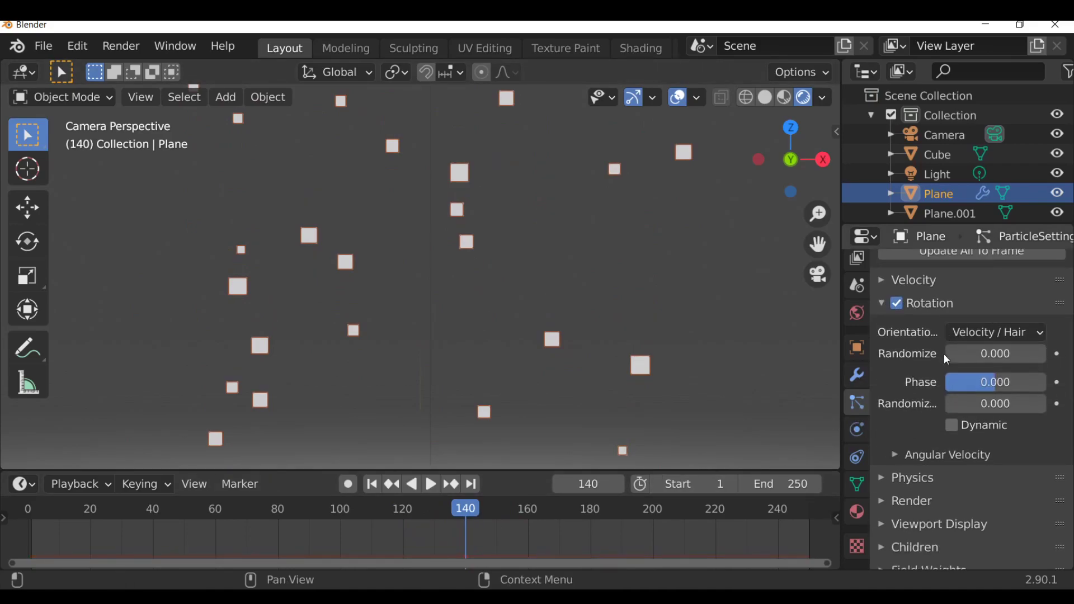
drag(967, 352, 989, 354)
click(952, 426)
scroll(629, 388, down, 5)
scroll(1009, 416, up, 2)
click(884, 352)
- Bake the rotating particle simulation and scrub to frame 139 to inspect the cubes up close
scroll(937, 418, up, 5)
click(980, 361)
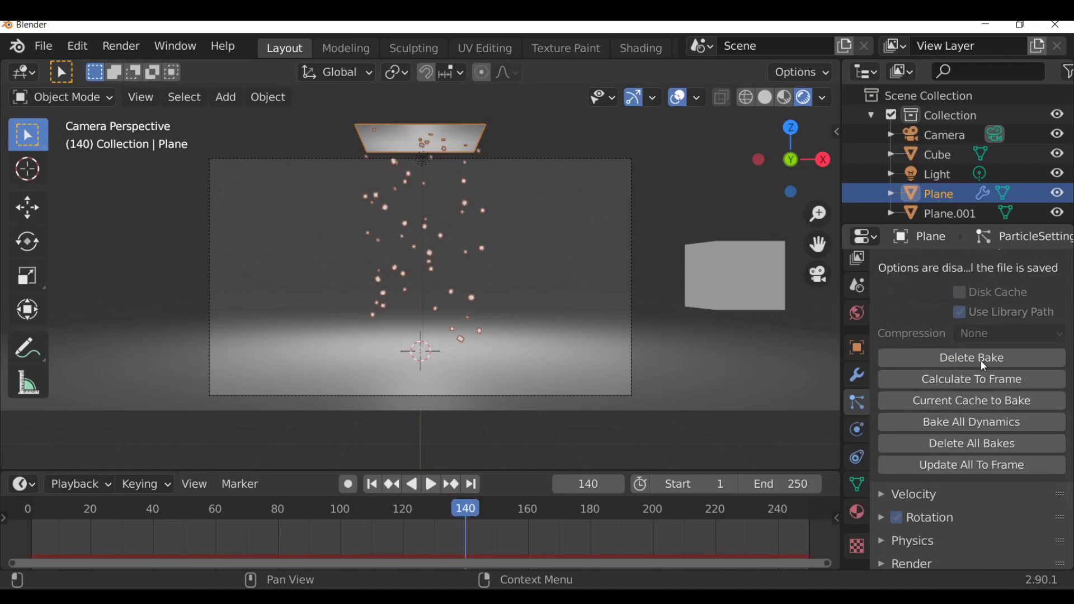
drag(459, 530, 492, 549)
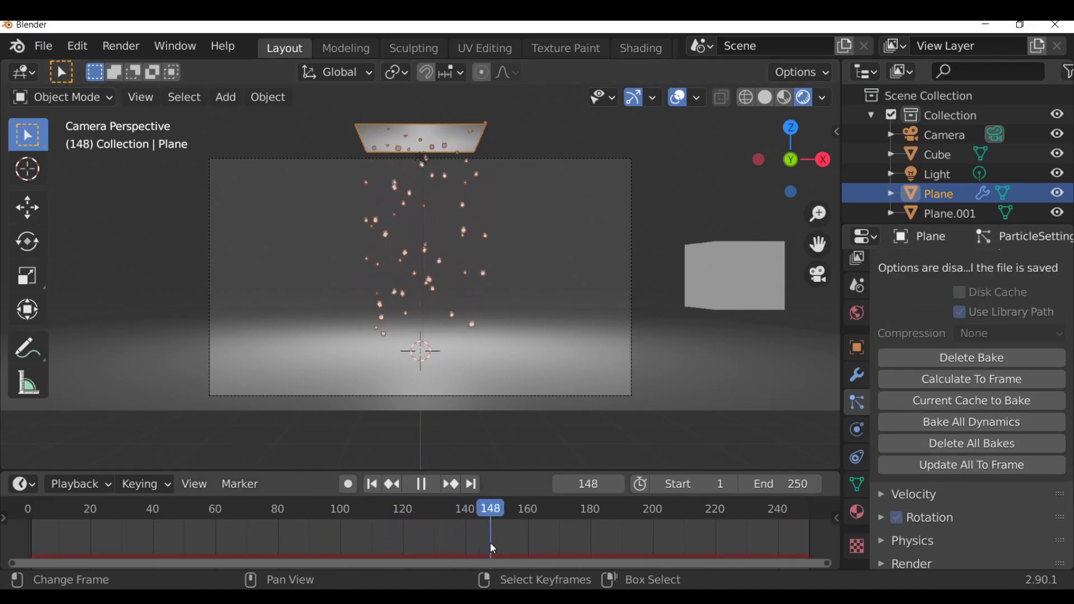
click(465, 542)
scroll(420, 329, up, 5)
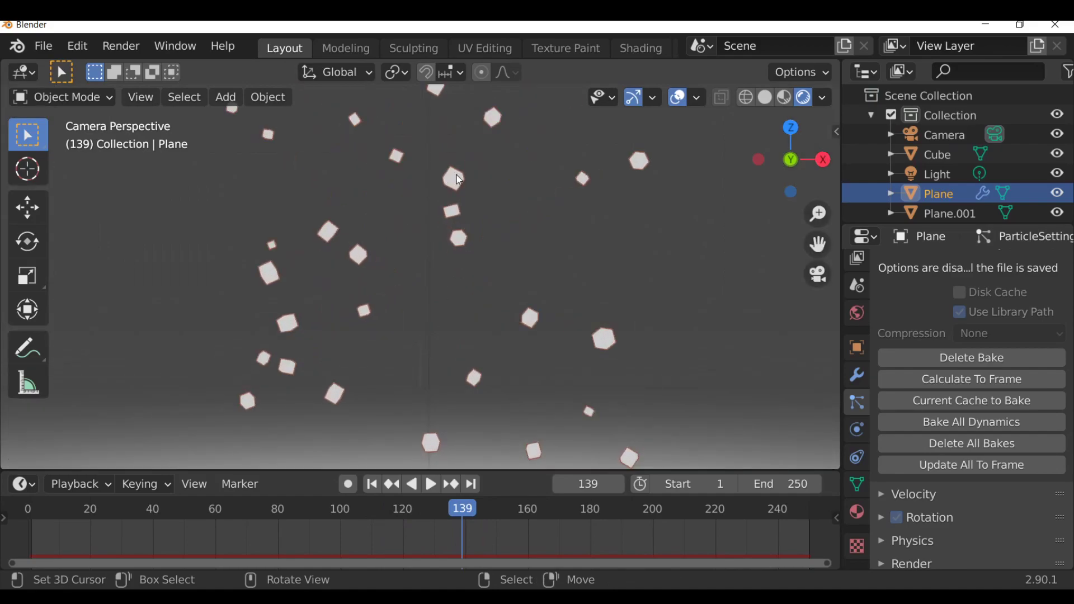
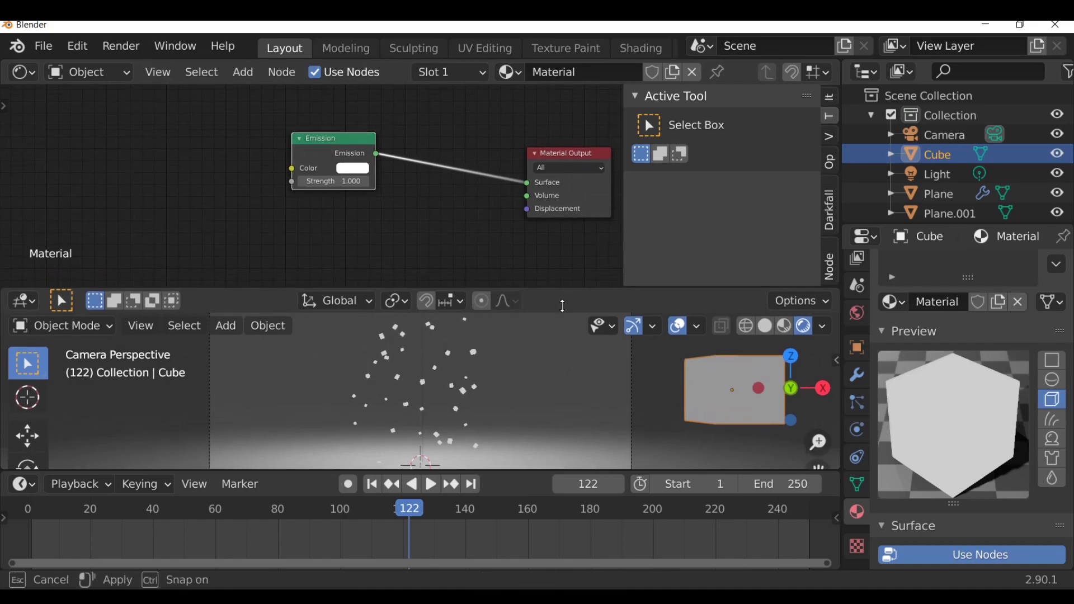
- Duplicate the Emission node in the cube's material and place the copy below the original
drag(332, 143, 302, 126)
key(shift+d)
click(295, 188)
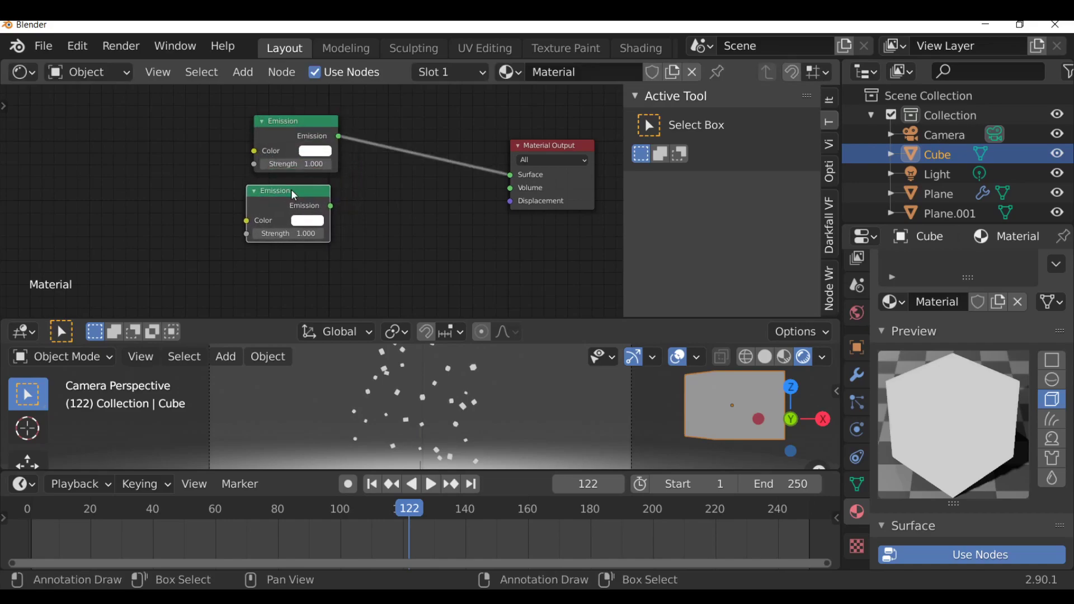
middle_drag(391, 195, 383, 210)
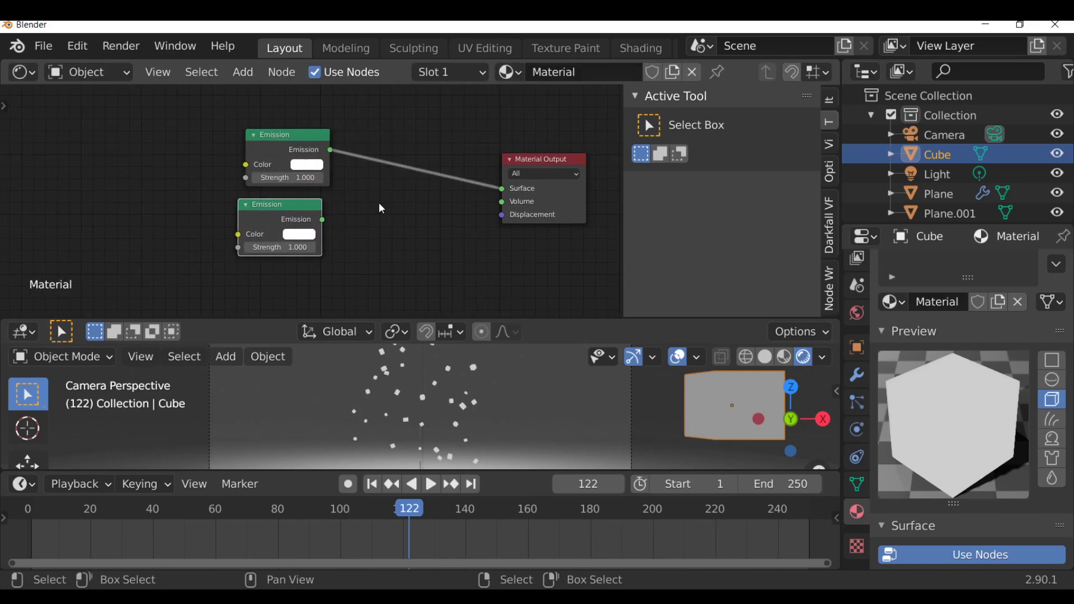
- Insert a Mix Shader before the Material Output and connect both Emission nodes to its shader inputs
key(shift+a)
mouse_move(364, 270)
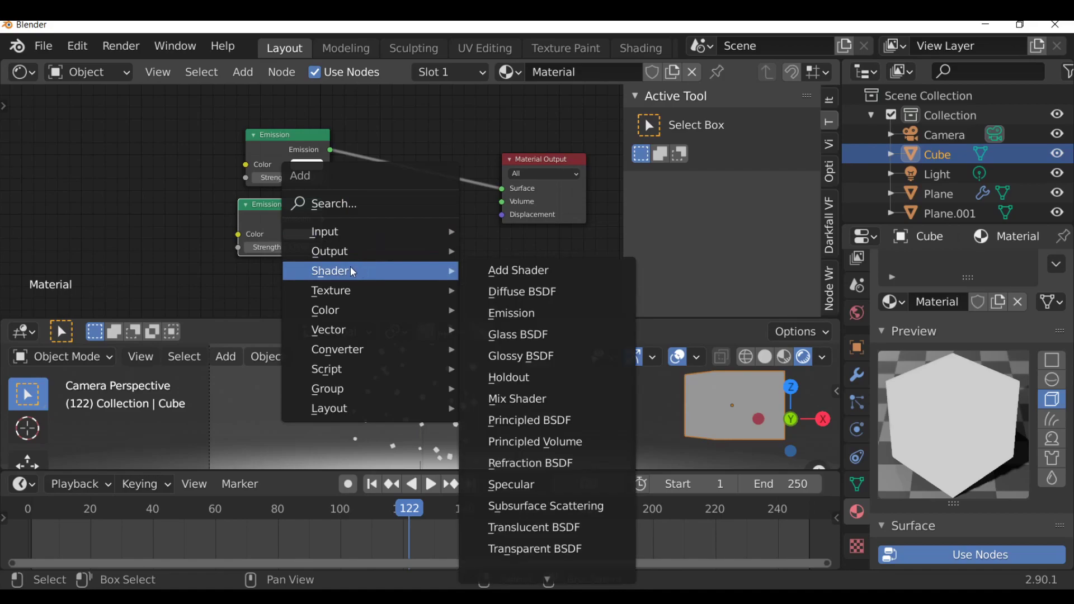
click(525, 397)
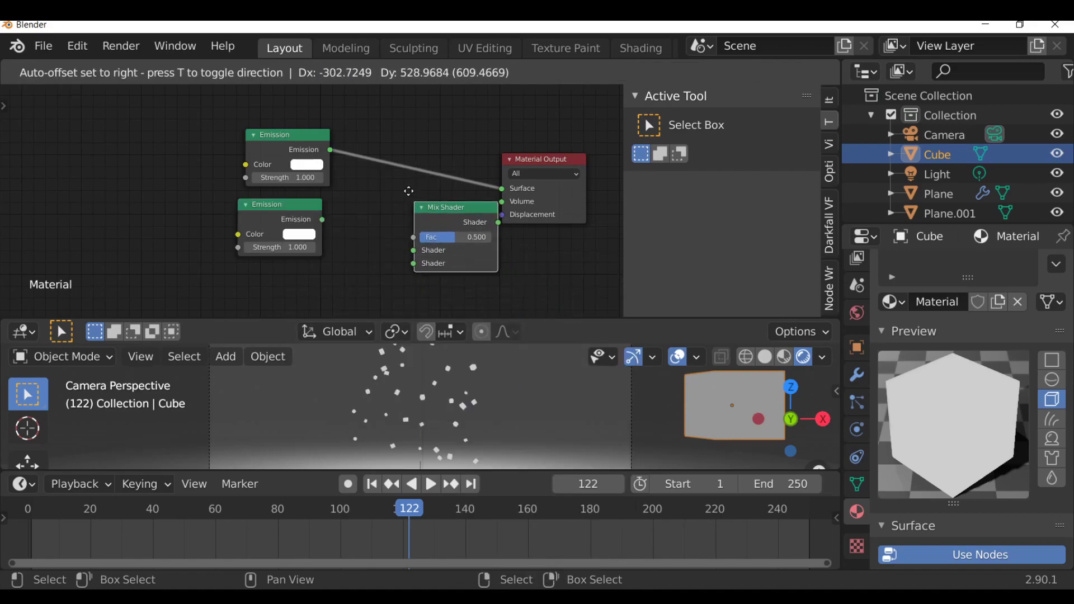
click(411, 185)
drag(327, 221, 388, 206)
scroll(364, 204, up, 2)
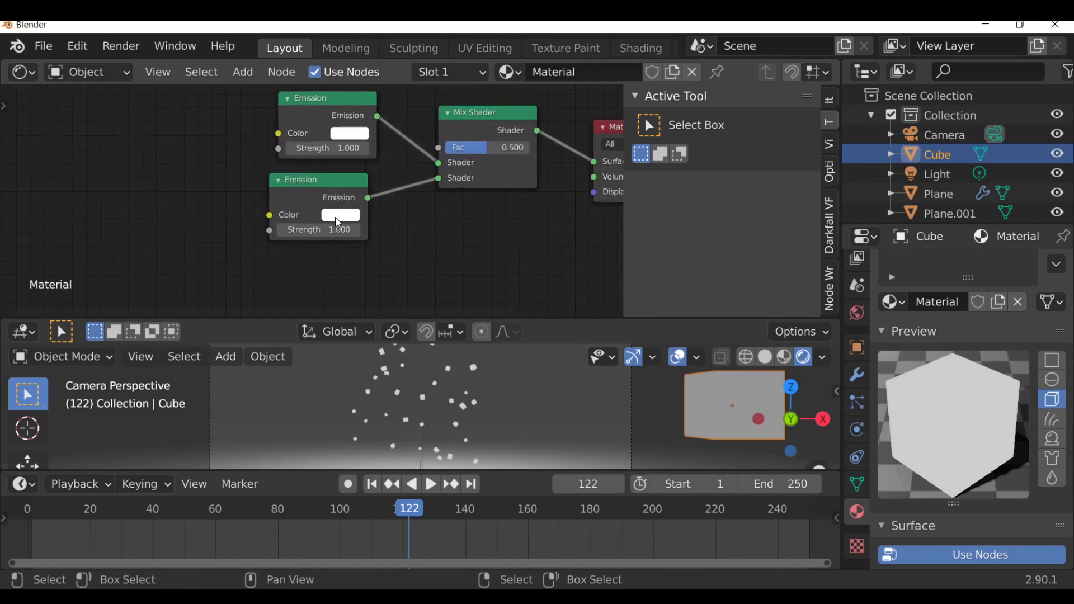
- Set the lower Emission node's colour to saturated blue (hue 0.641) and move both Emission nodes away from the Mix Shader
click(338, 223)
drag(388, 244, 421, 246)
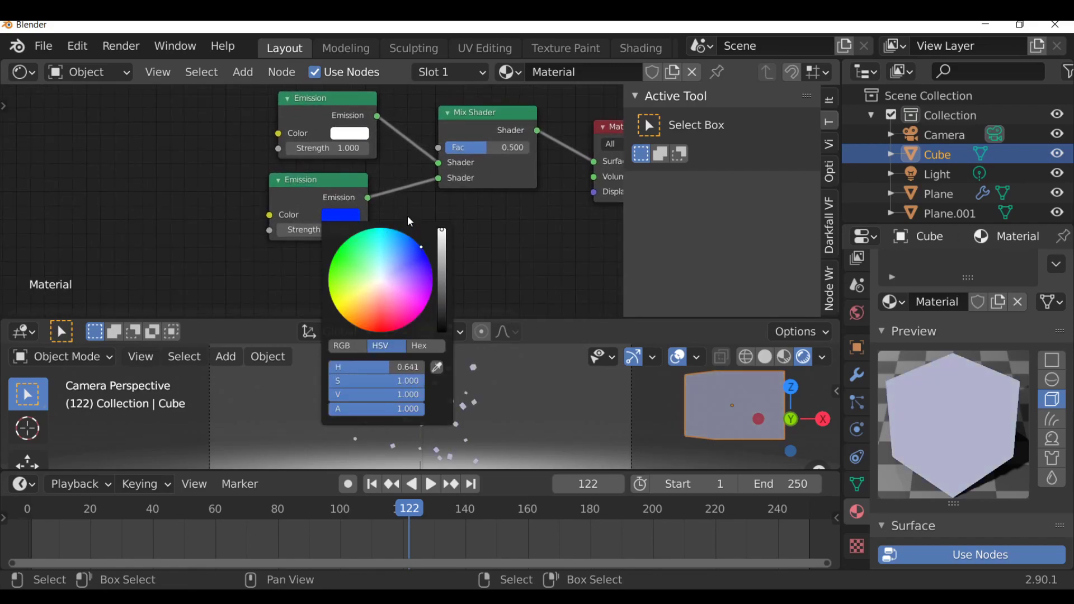
scroll(418, 209, down, 2)
drag(257, 125, 351, 277)
drag(316, 142, 173, 164)
- Add a Fresnel node above the Emission nodes and connect its Fac output to the Mix Shader's Fac input
key(shift+a)
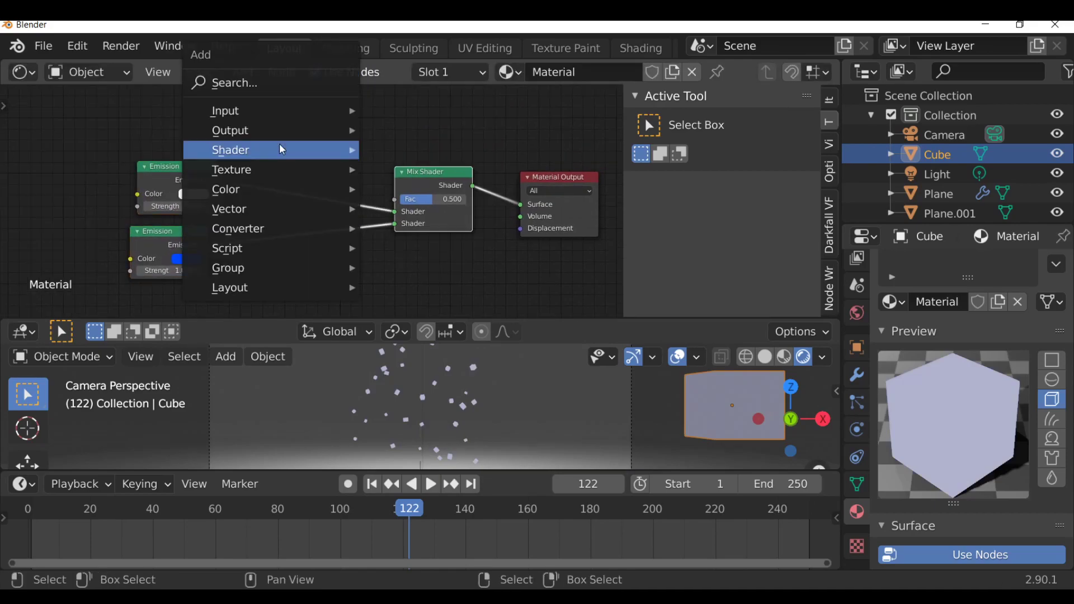
mouse_move(247, 112)
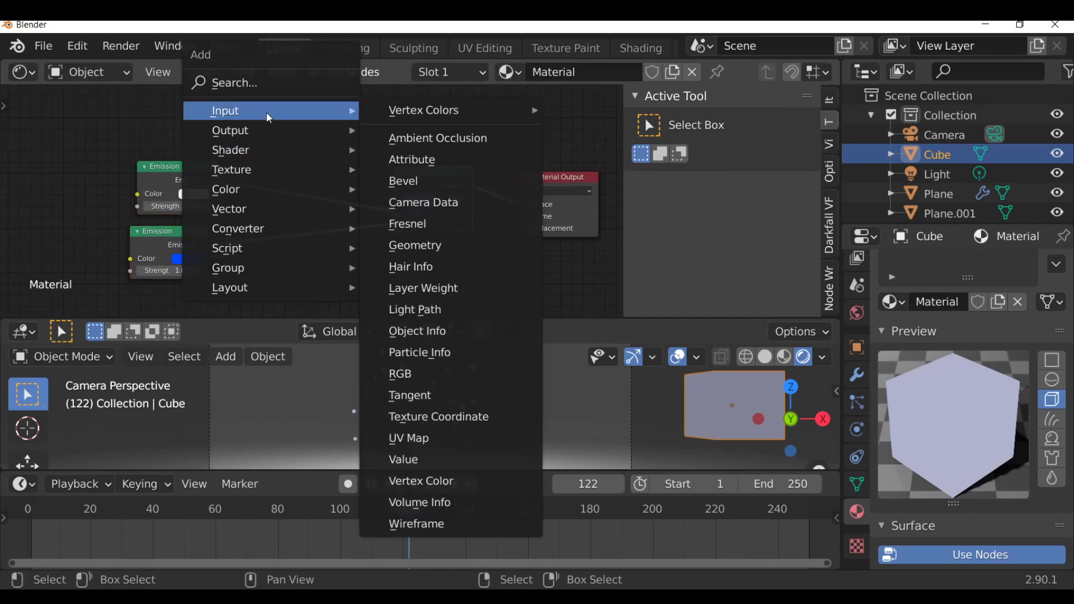
click(440, 224)
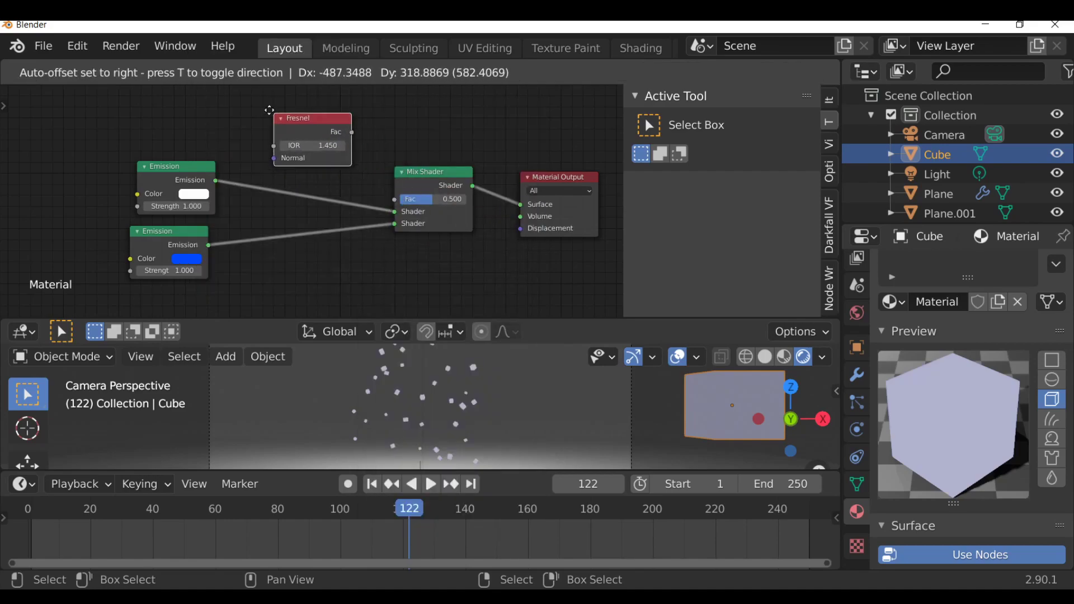
click(255, 106)
scroll(326, 135, up, 2)
drag(304, 116, 387, 215)
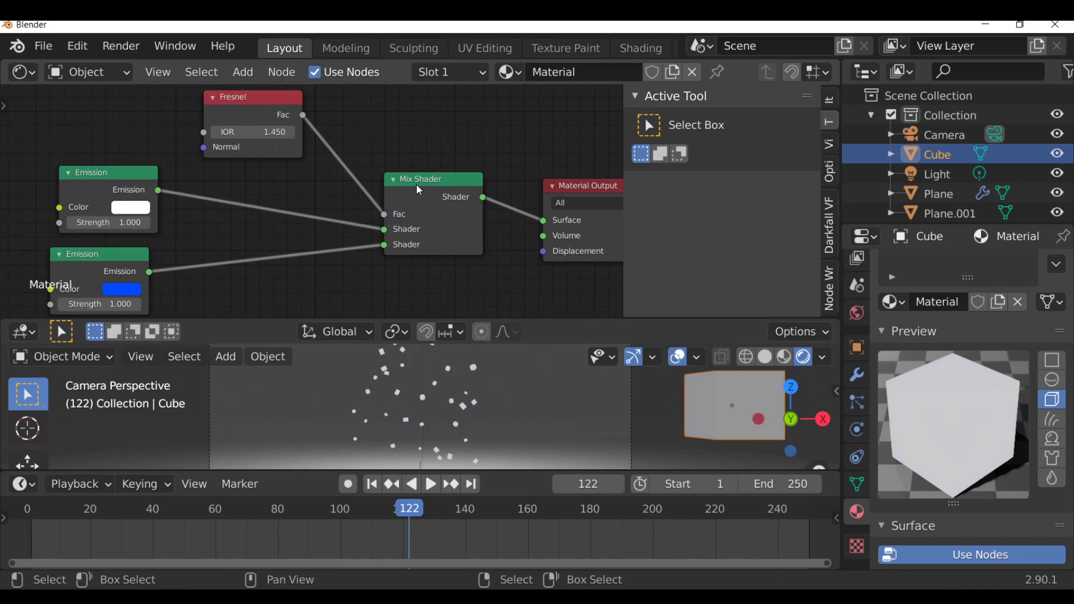
- Set the Fresnel node's IOR to 0.820
middle_drag(416, 185, 435, 198)
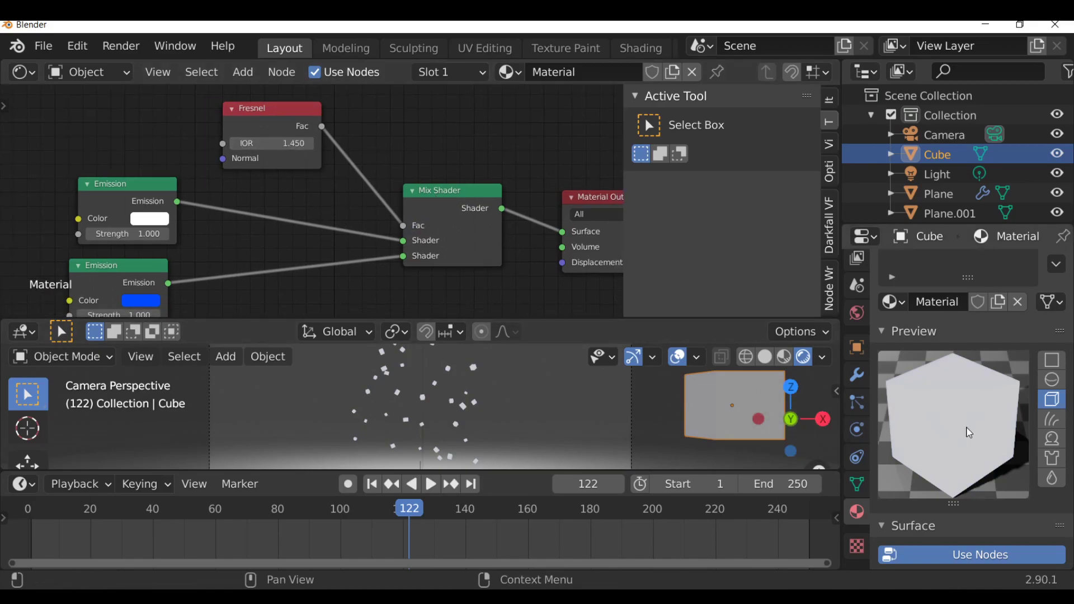
drag(280, 143, 244, 143)
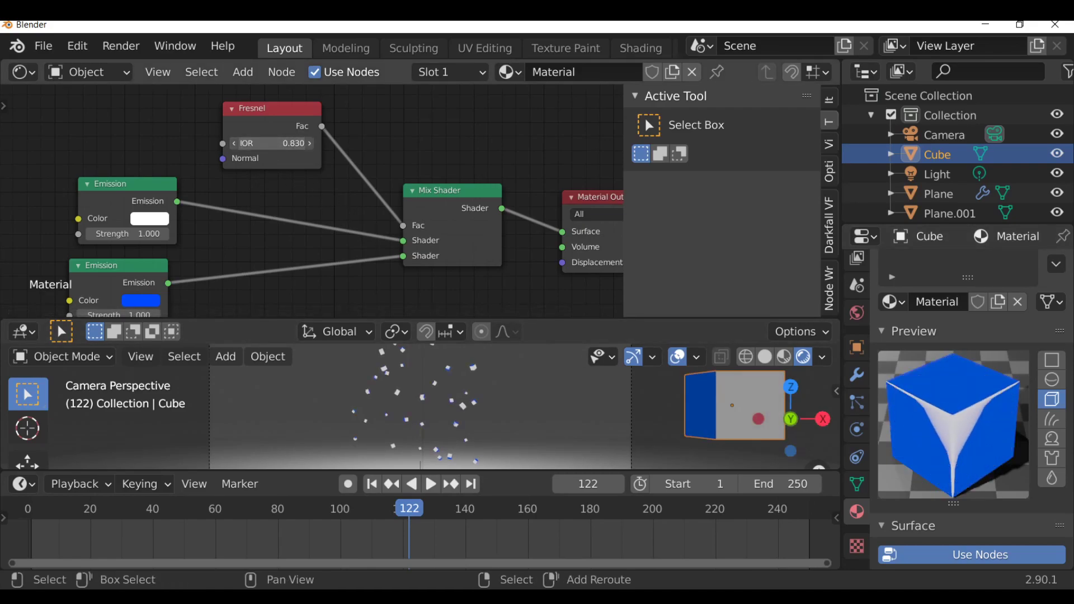
click(234, 143)
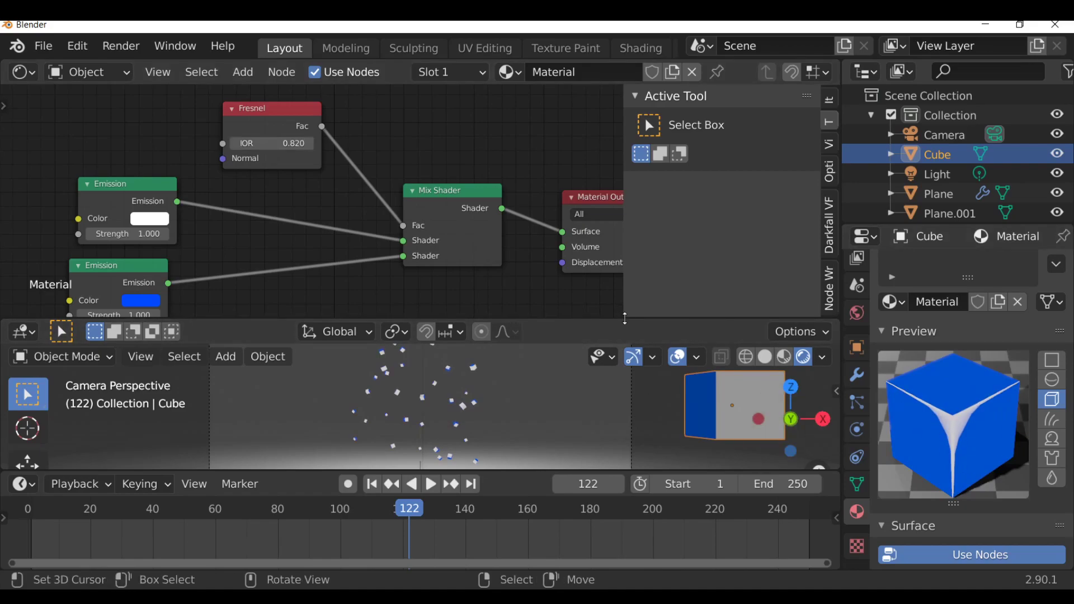
- Enlarge the 3D viewport and inspect the two-colour cube particles up close and through the camera
drag(627, 323, 671, 163)
middle_drag(671, 311, 638, 317)
key(KP_0)
drag(592, 162, 592, 315)
middle_drag(232, 238, 317, 207)
click(324, 178)
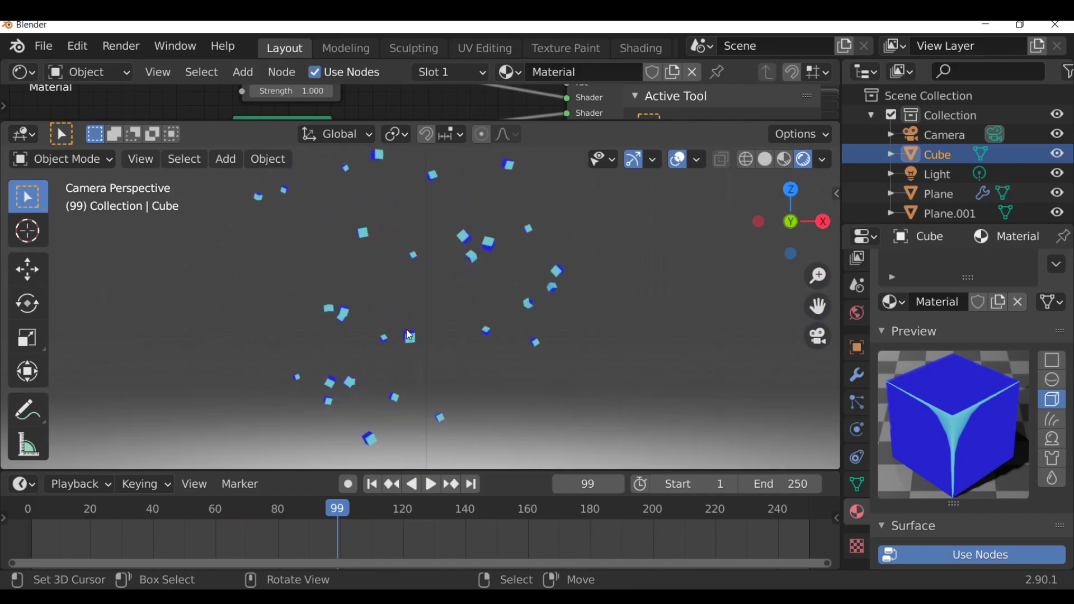
scroll(407, 347, down, 3)
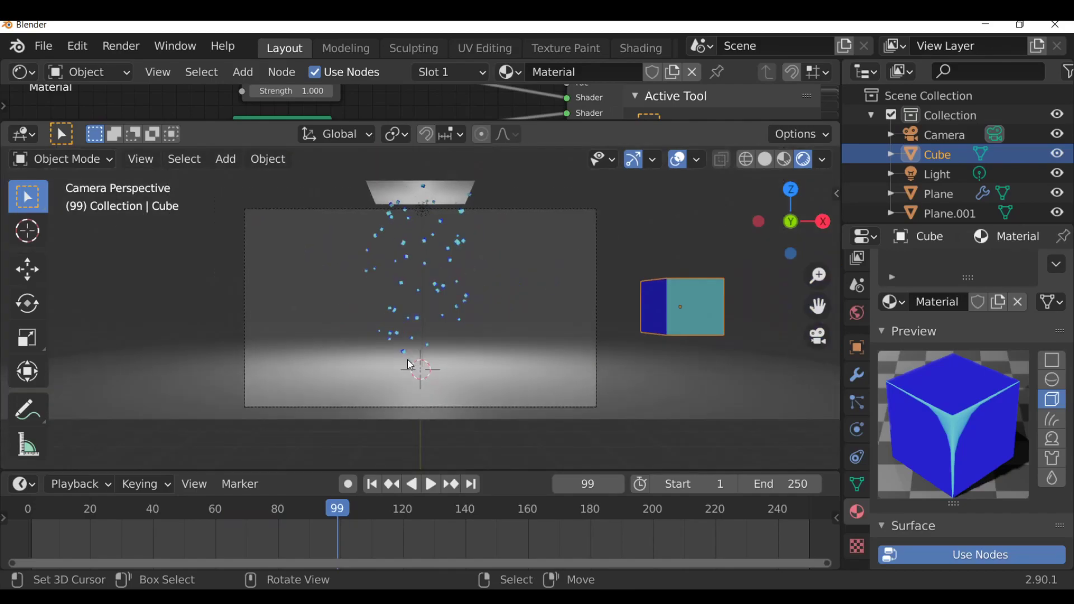
- Show the World shader nodes and assign a Volume Scatter shader to the world's volume
drag(586, 120, 509, 334)
scroll(481, 249, down, 2)
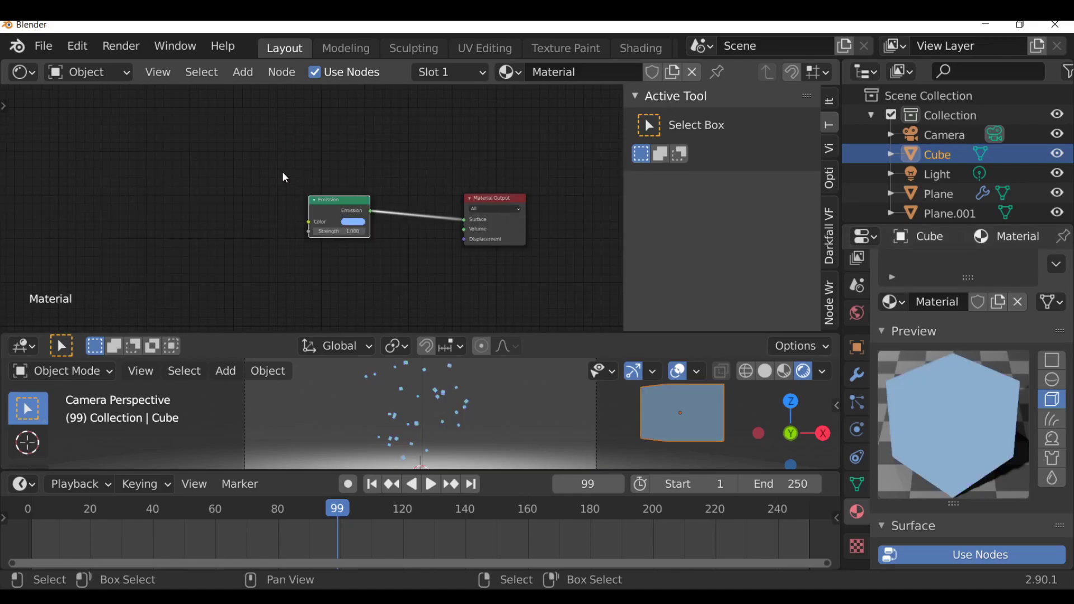
click(85, 75)
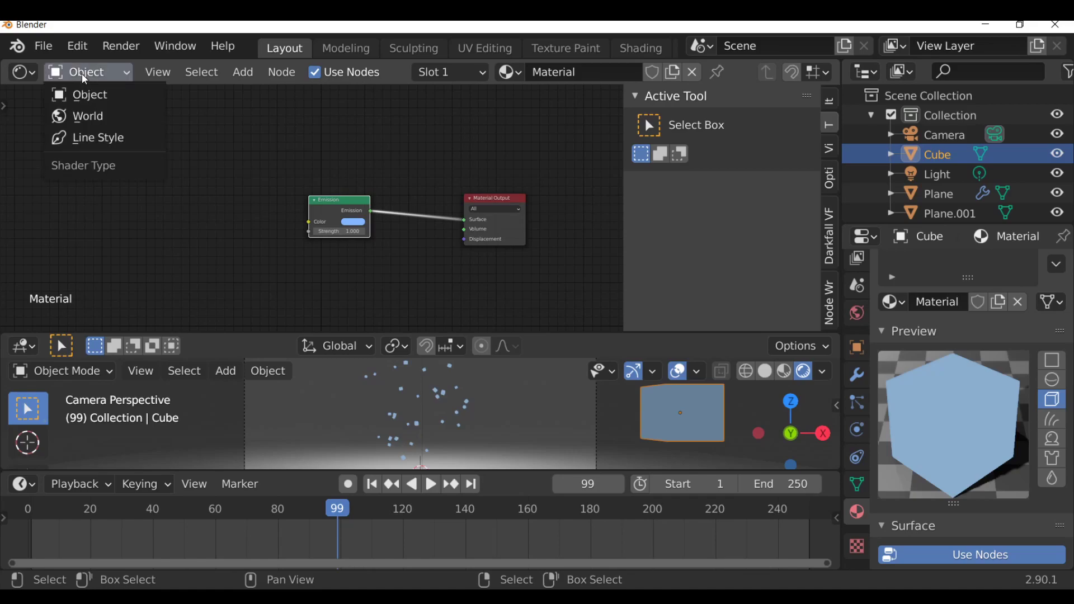
click(108, 119)
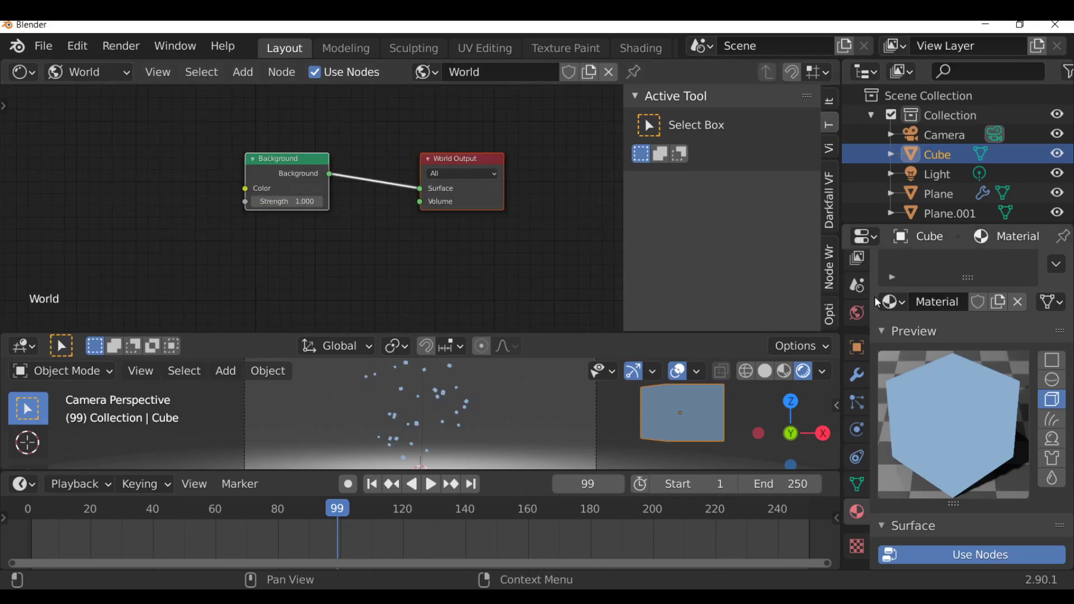
click(863, 313)
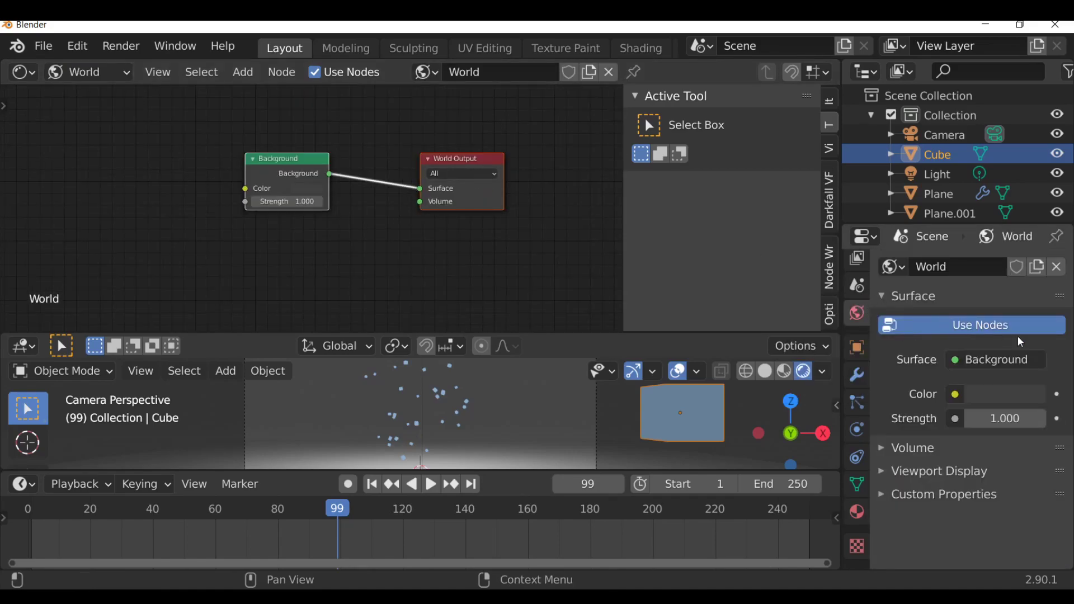
click(910, 451)
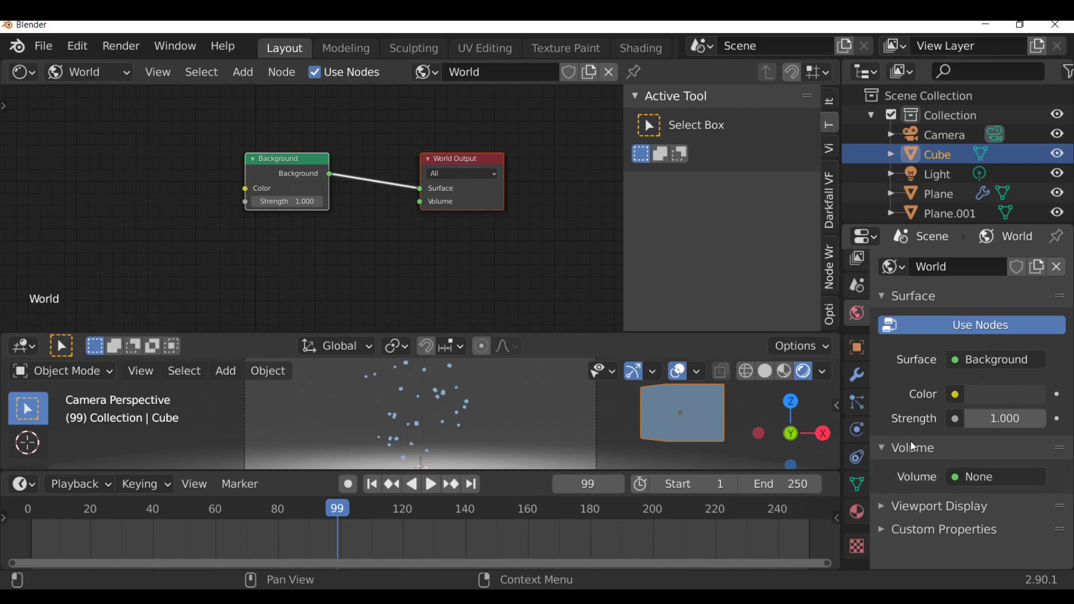
click(1008, 482)
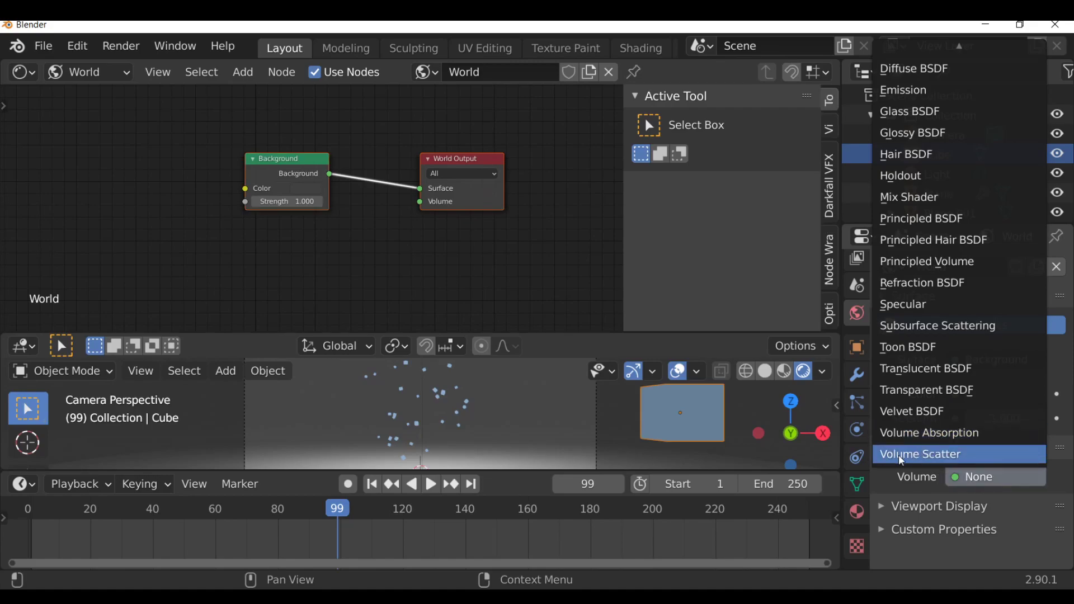
click(953, 459)
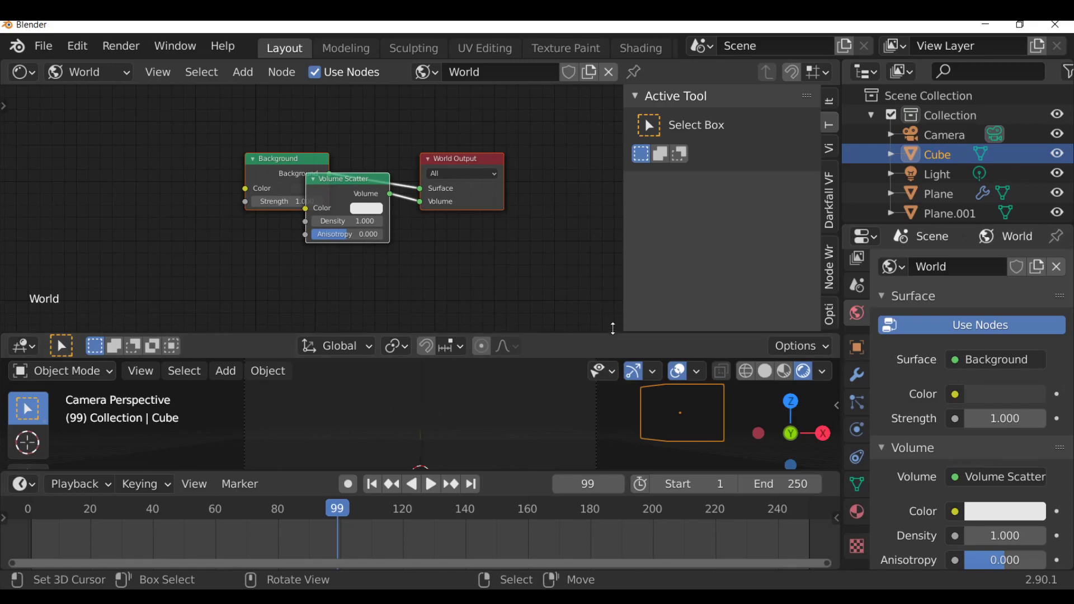
- Place the Volume Scatter node below the Background node and set its density to 0.040
drag(612, 334, 596, 247)
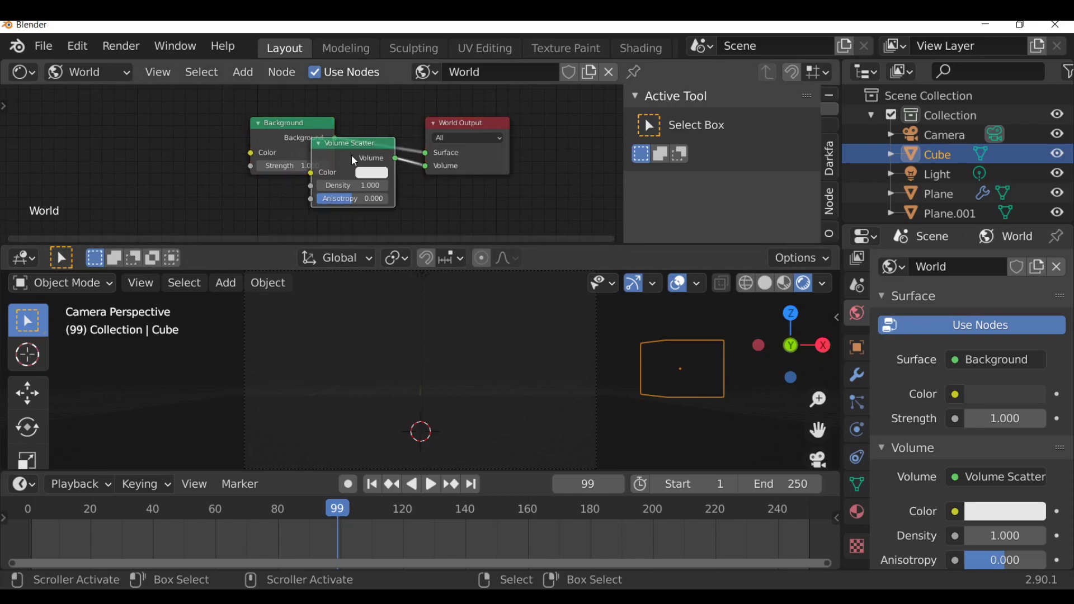
middle_drag(389, 365, 445, 391)
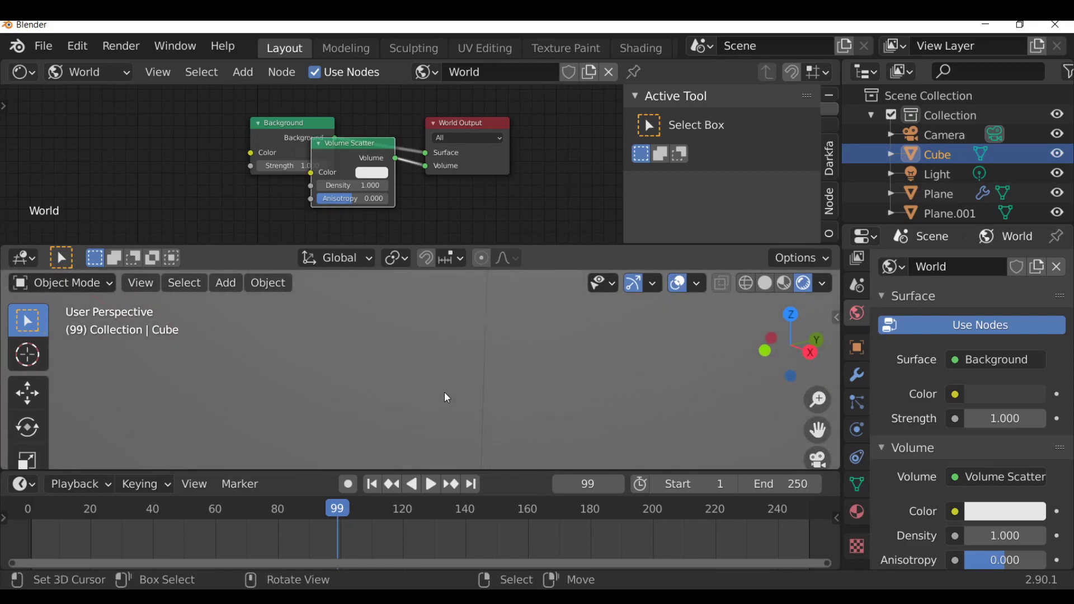
key(KP_0)
drag(353, 146, 303, 190)
middle_drag(325, 184, 391, 149)
drag(391, 149, 353, 196)
scroll(345, 178, up, 2)
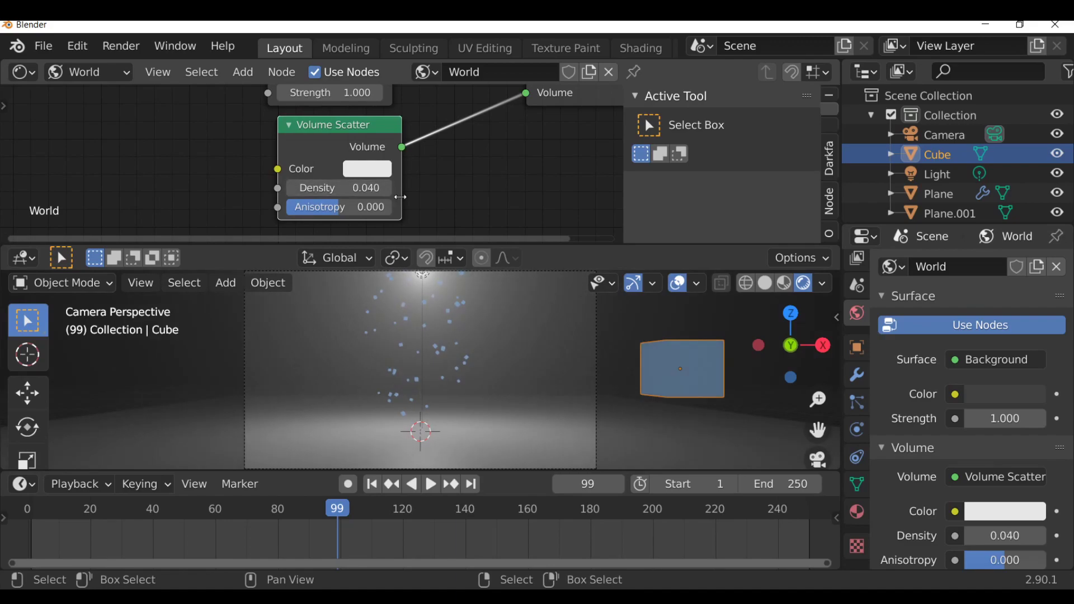
- Raise the emission strength of the cube's material to 6.100 and check the particles in the enlarged camera view
drag(442, 246, 442, 148)
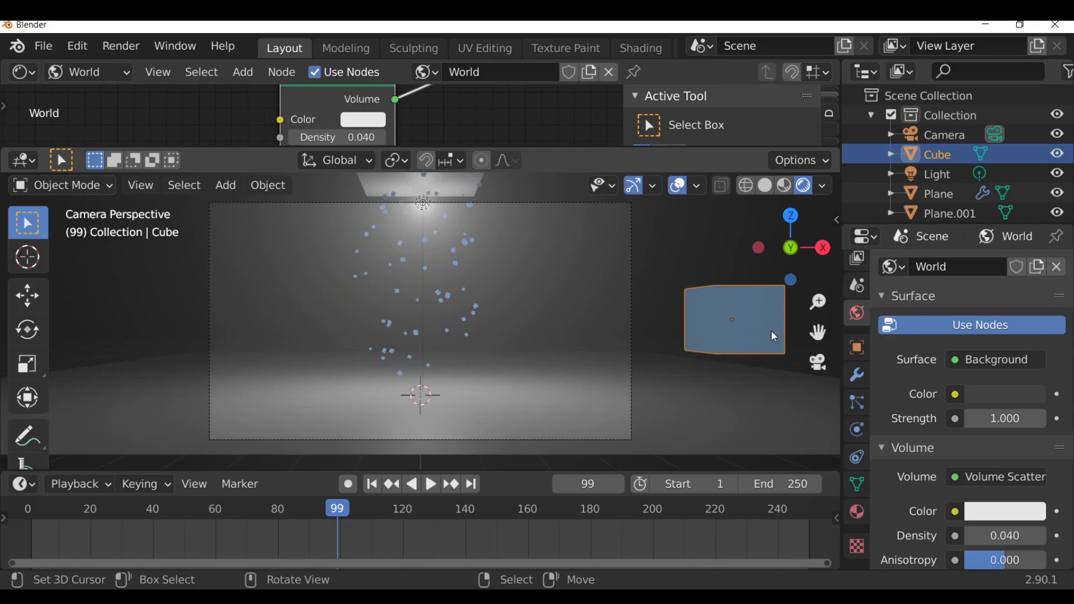
click(859, 511)
scroll(932, 465, down, 8)
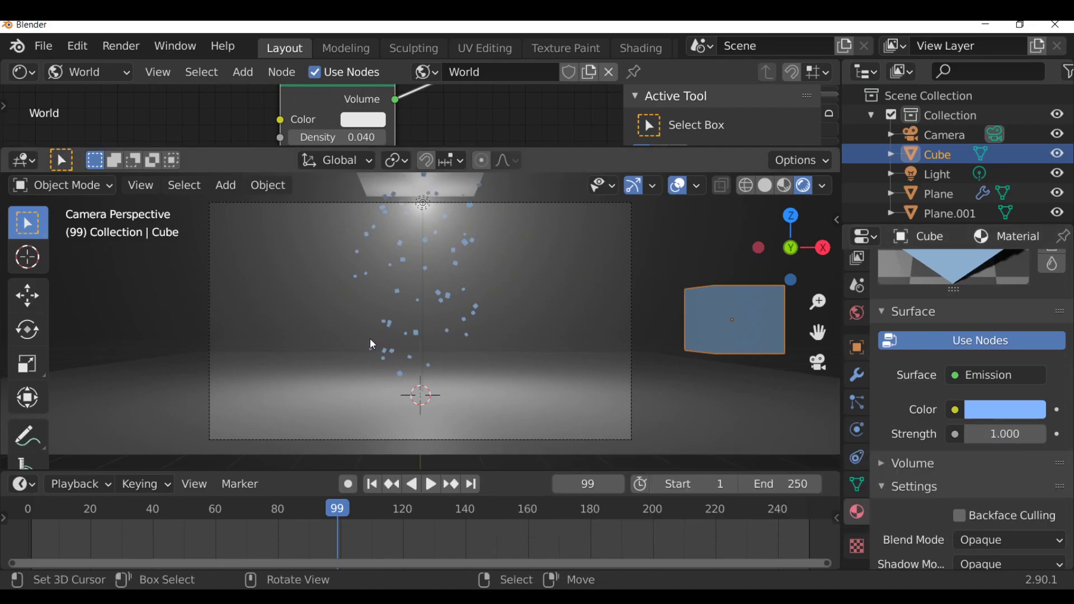
drag(979, 435, 1041, 434)
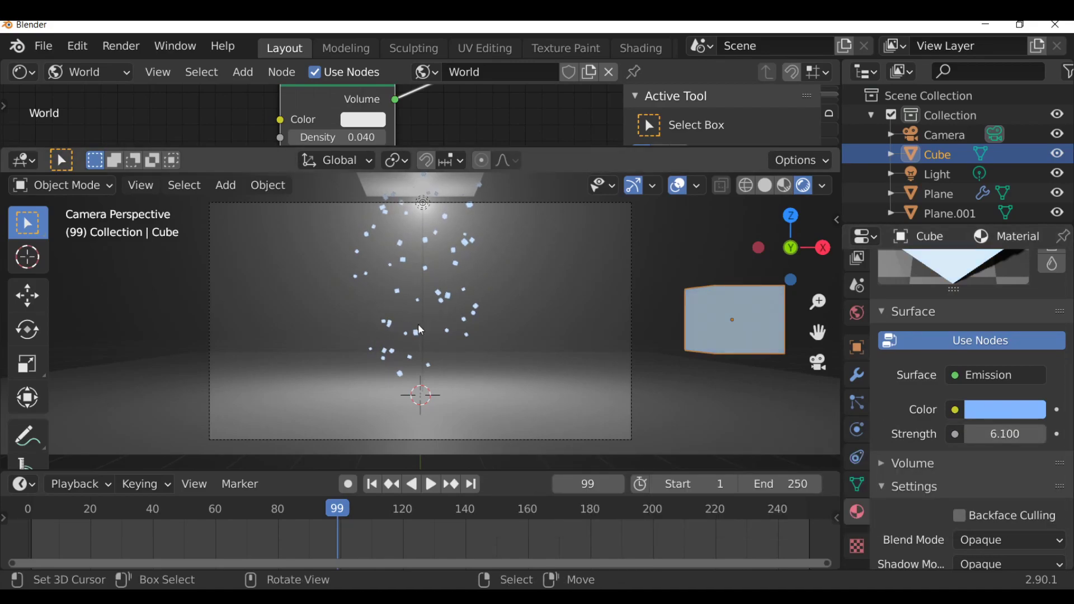
scroll(425, 322, up, 3)
scroll(437, 320, down, 4)
- Add a Musgrave Texture node beside the Volume Scatter node in the world shader
drag(558, 146, 558, 273)
middle_drag(442, 197, 525, 201)
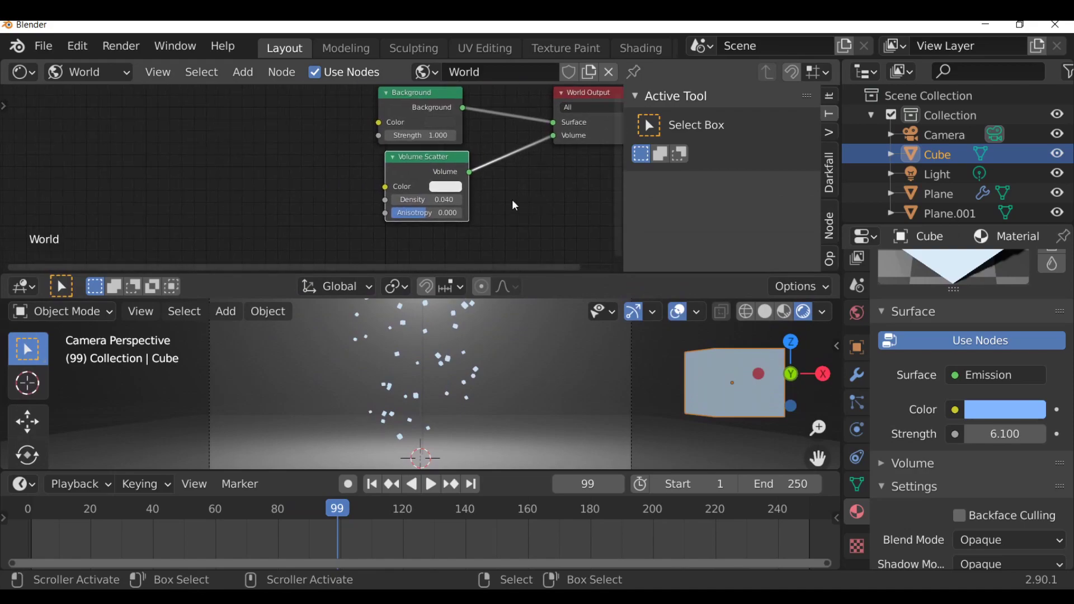
key(shift+a)
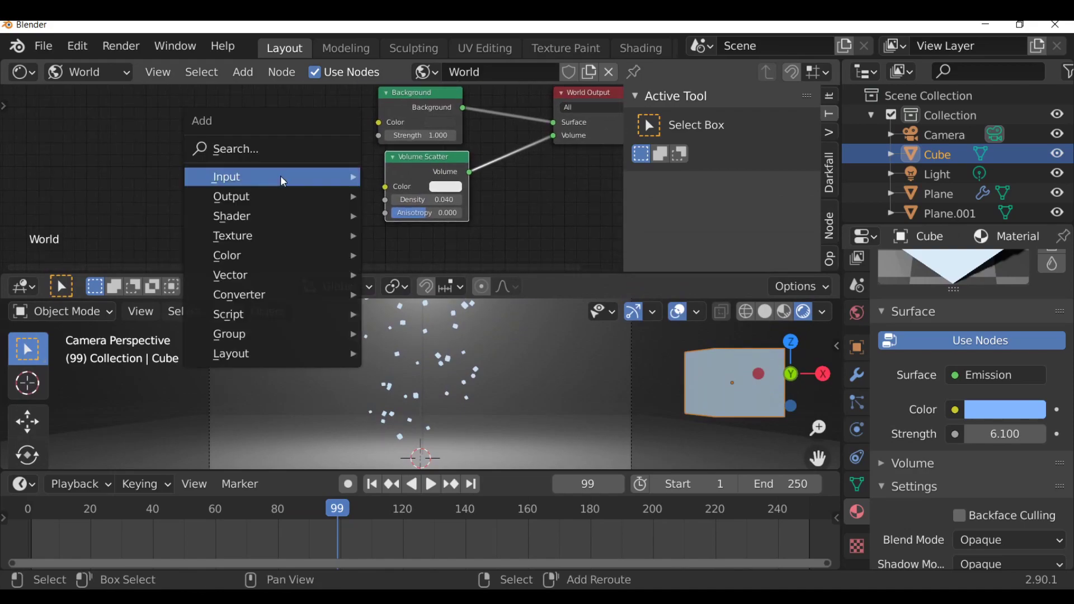
mouse_move(265, 236)
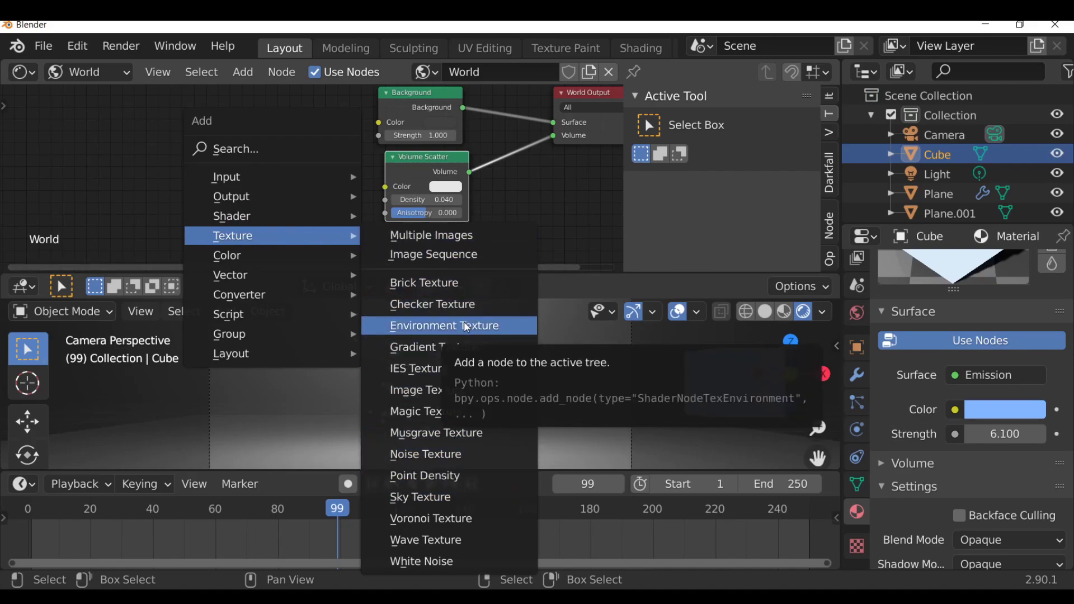
click(472, 439)
click(185, 125)
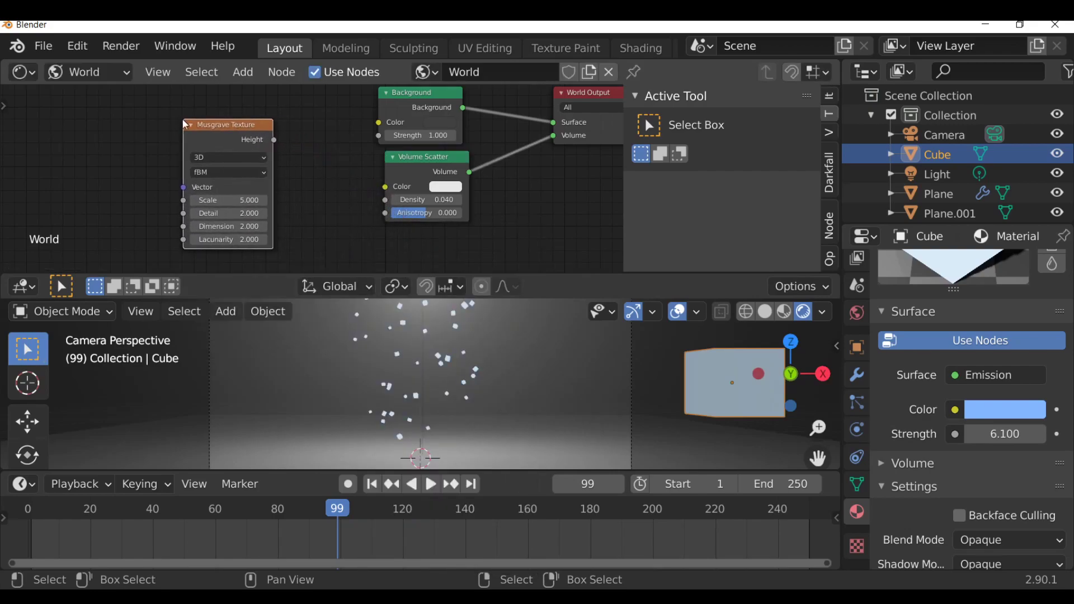
- Connect the Musgrave Texture's Height output to the Volume Scatter's Color input and set the texture scale to 0.450
drag(274, 141, 388, 189)
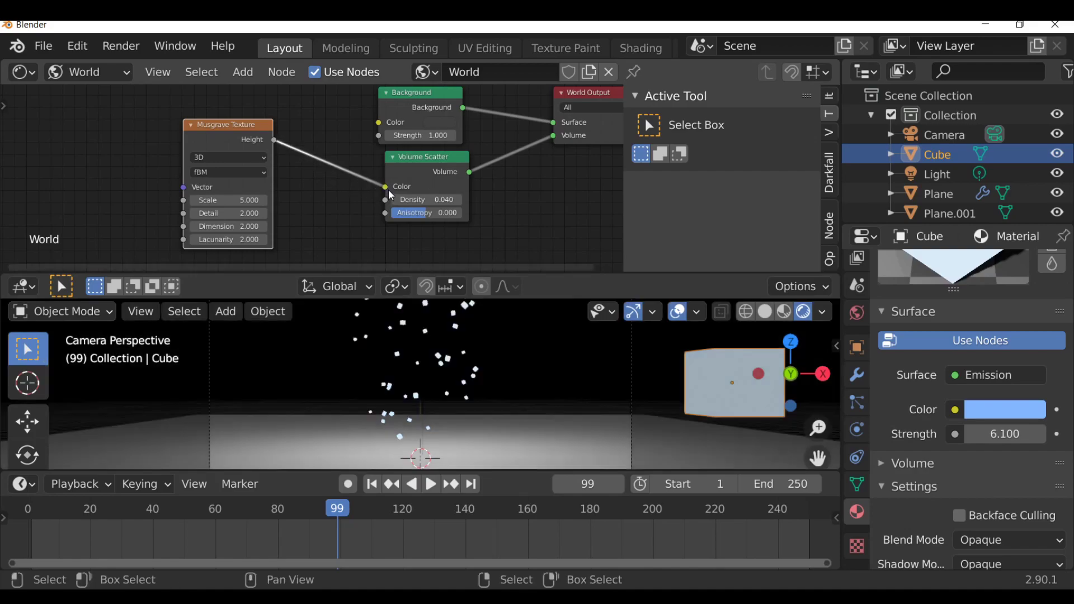
drag(242, 201, 235, 200)
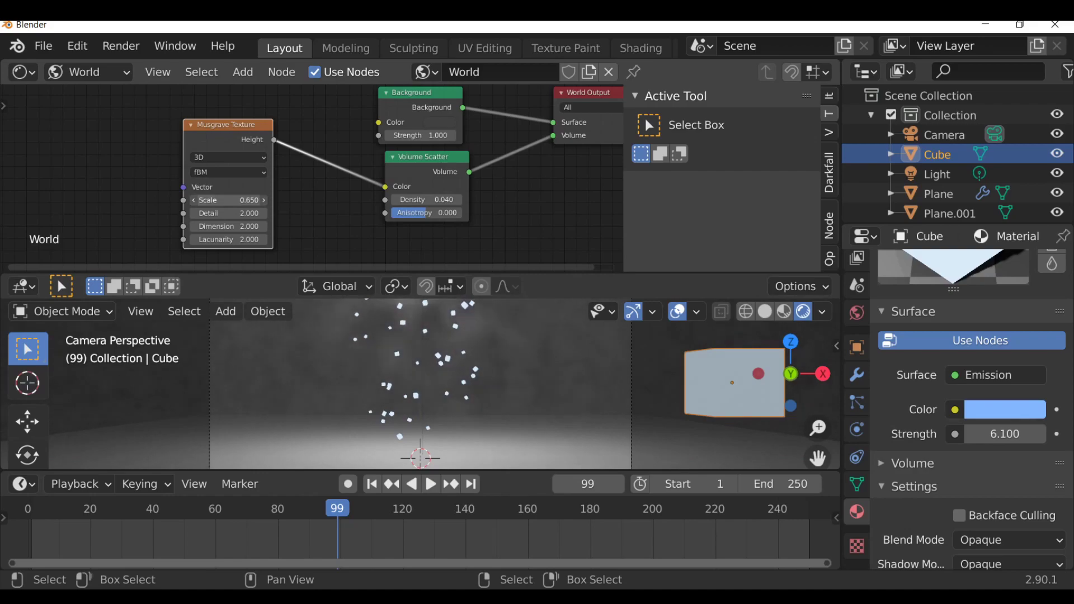
drag(612, 273, 613, 157)
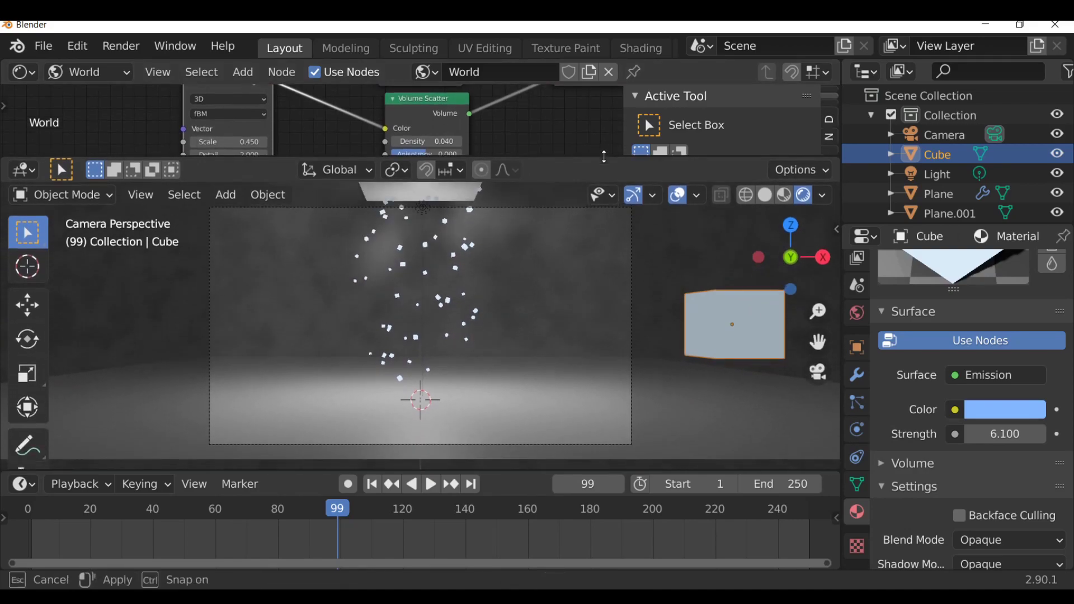
- Step back through the frames and play the animation to examine the falling cubes within the textured fog
key(Left)
key(Left)
key(Left)
key(Left)
key(Left)
key(Left)
key(Left)
key(Left)
key(Left)
key(Left)
key(Left)
key(Left)
key(Left)
key(Left)
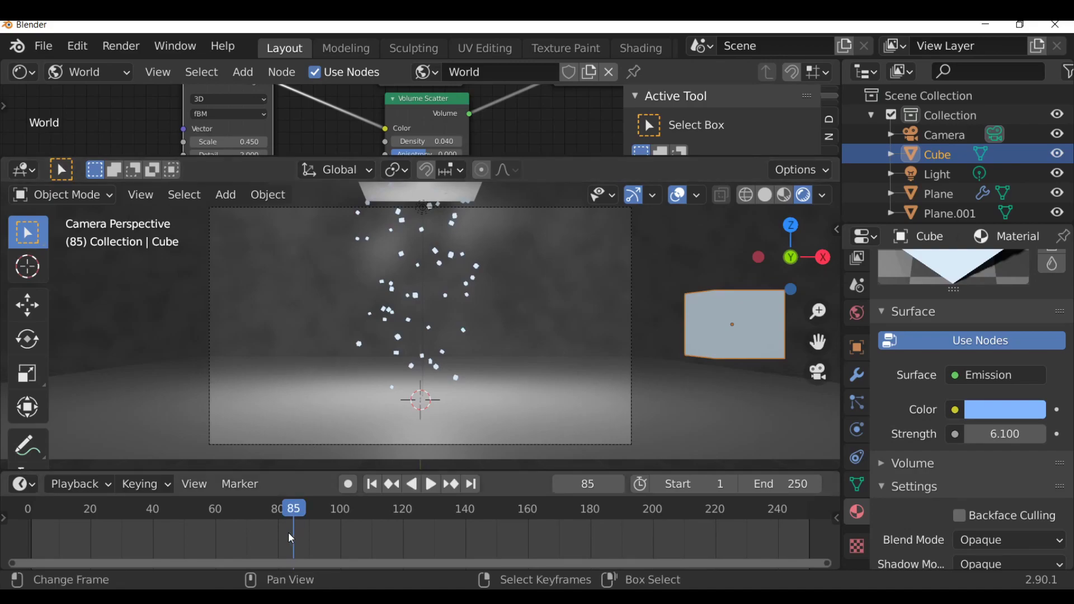
key(space)
click(205, 535)
key(space)
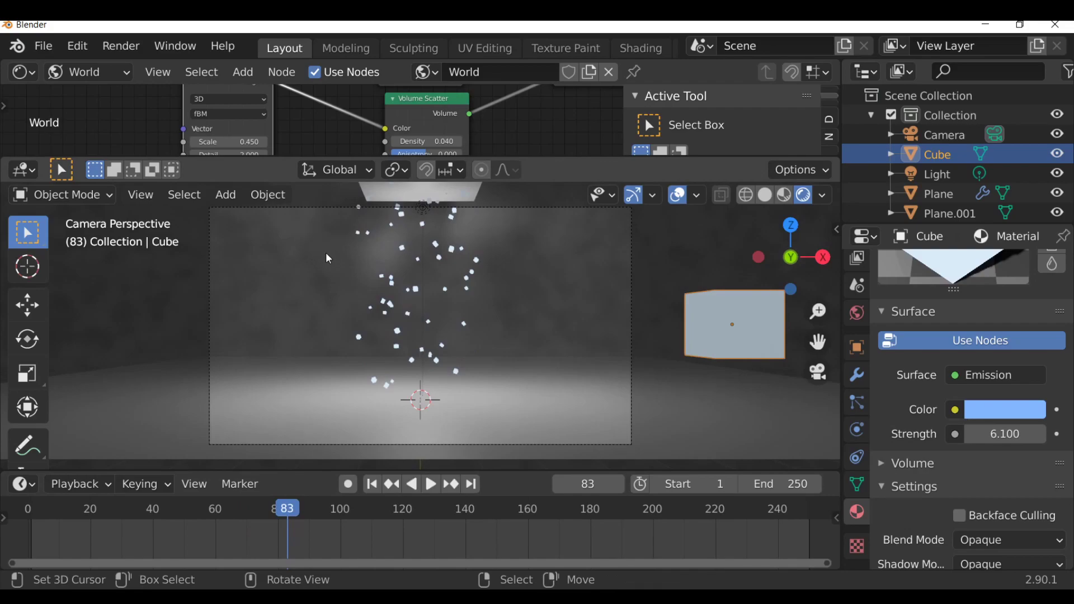
- Enlarge the node editor and move the Musgrave Texture node slightly farther from the Volume Scatter node
drag(587, 158, 598, 263)
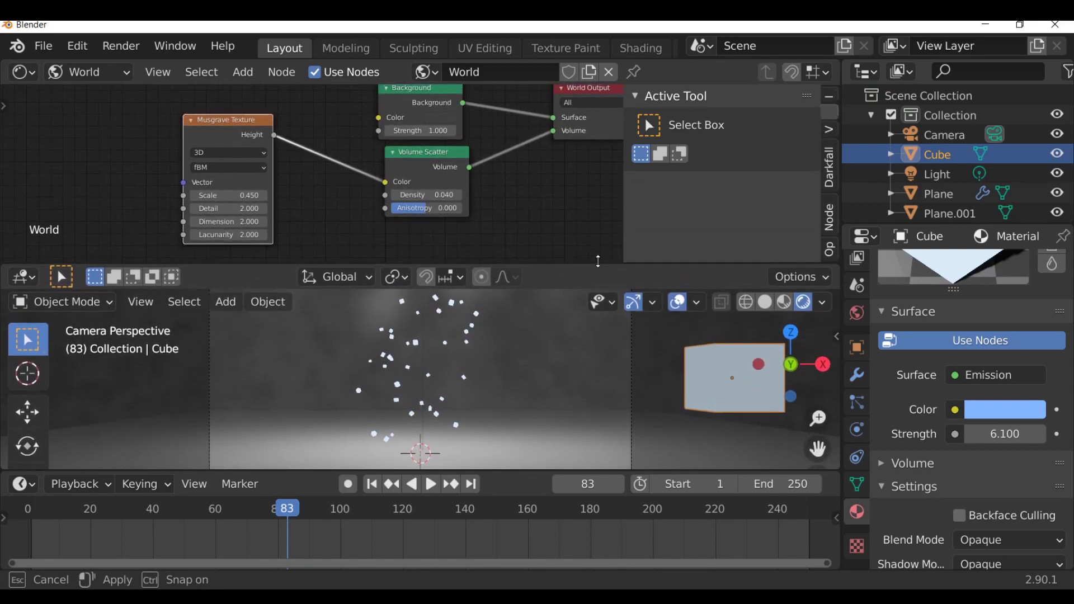
drag(237, 121, 226, 121)
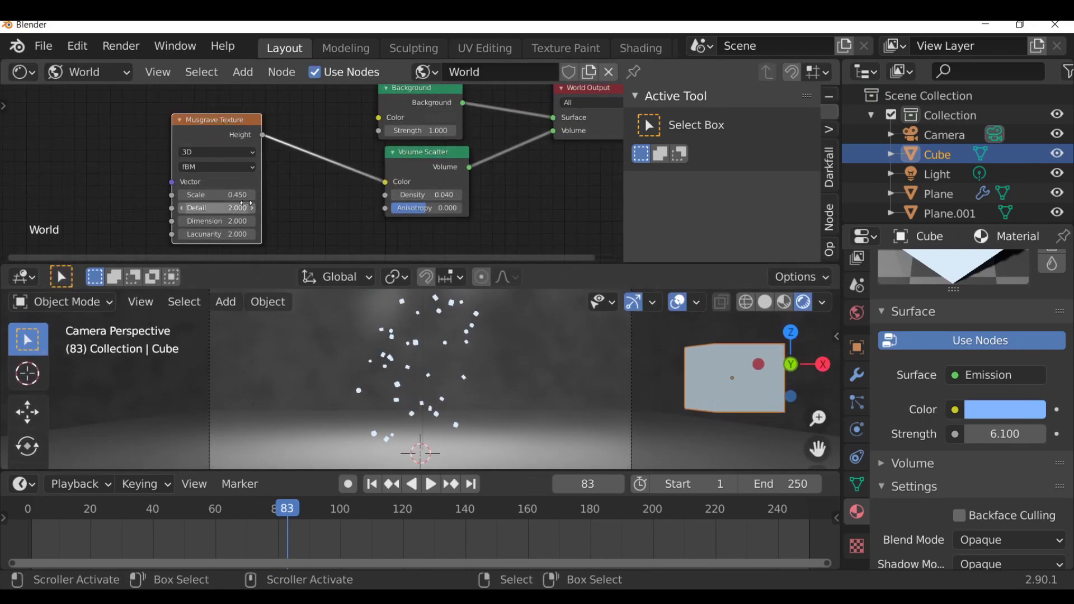
middle_drag(159, 159, 307, 146)
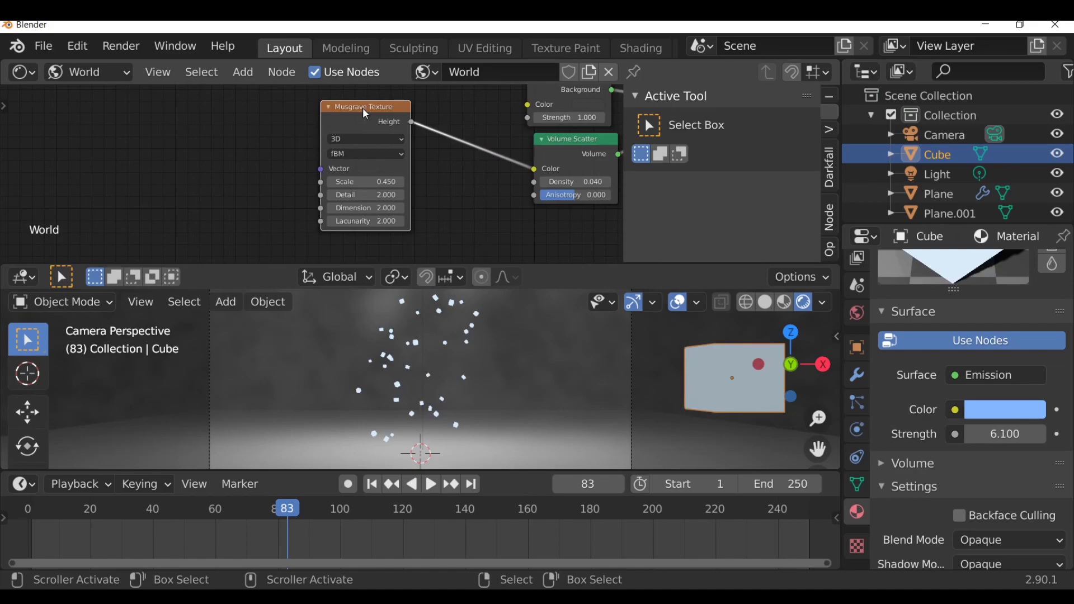
- Add Mapping and Texture Coordinate nodes feeding the Musgrave Texture's Vector input and spread them apart
key(ctrl+t)
middle_drag(214, 144, 272, 137)
drag(272, 136, 277, 125)
drag(132, 141, 113, 138)
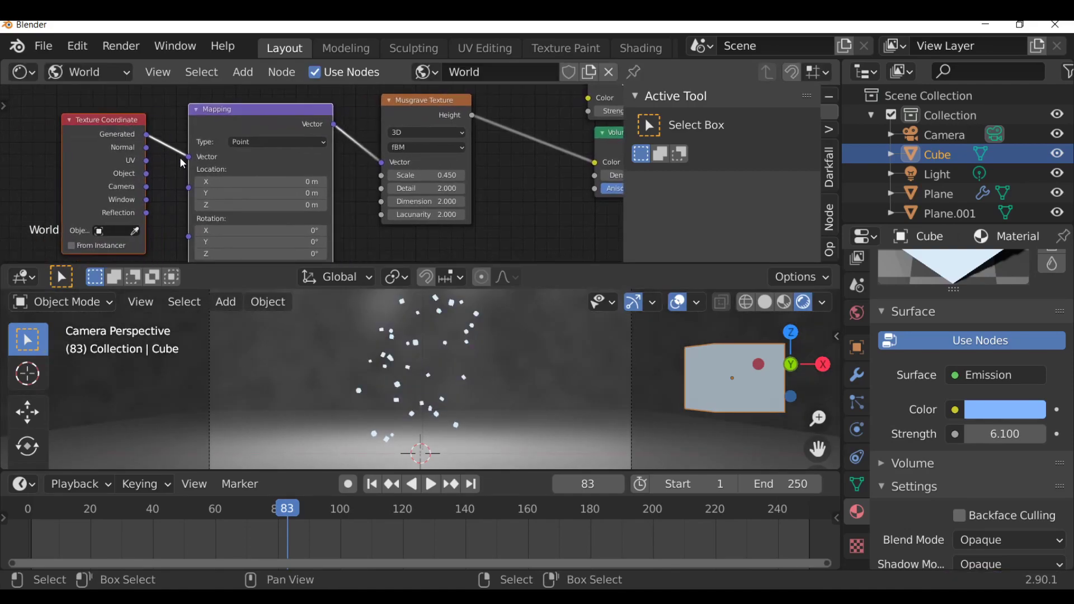
scroll(179, 162, down, 1)
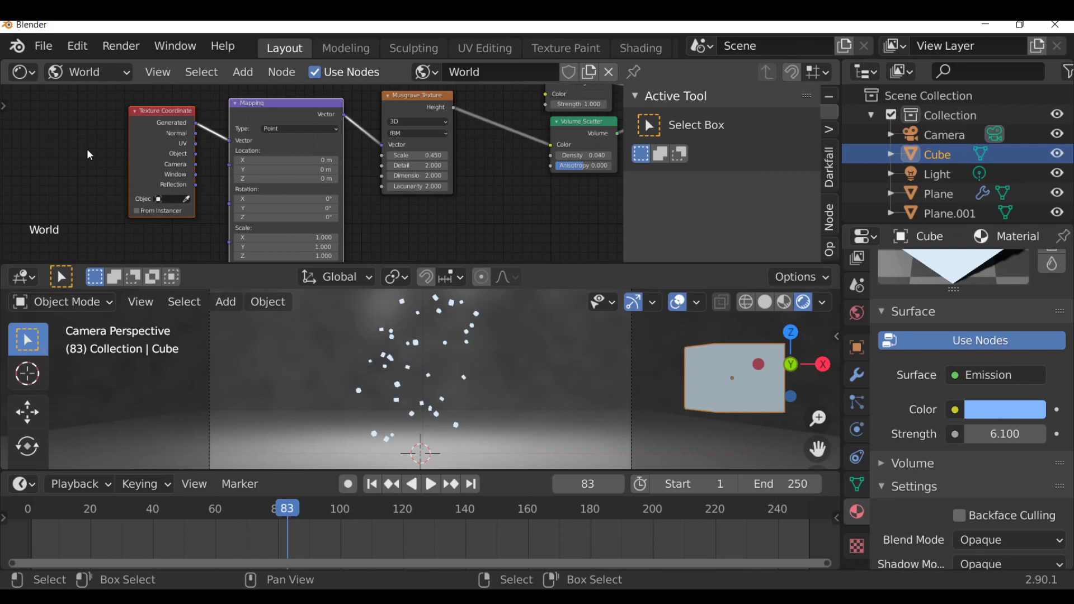
key(shift+a)
mouse_move(75, 113)
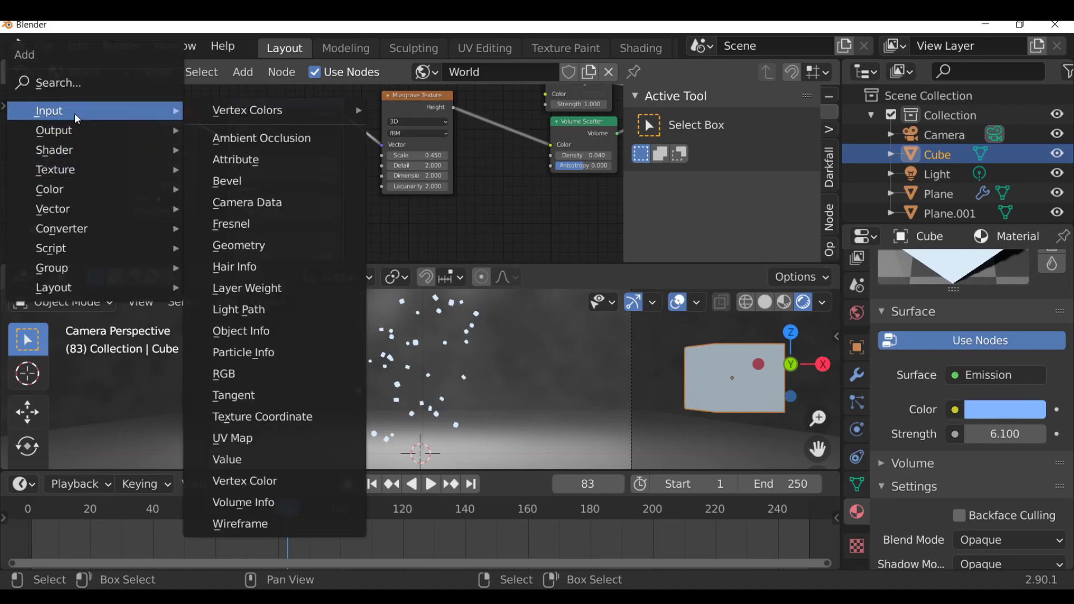
click(299, 425)
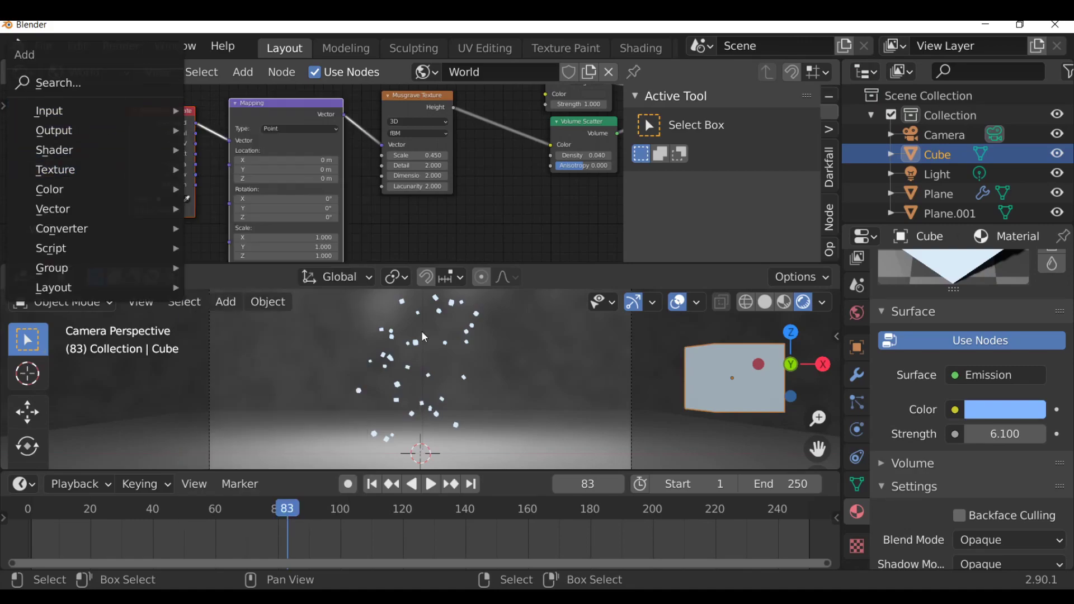
click(386, 205)
key(shift+a)
mouse_move(352, 244)
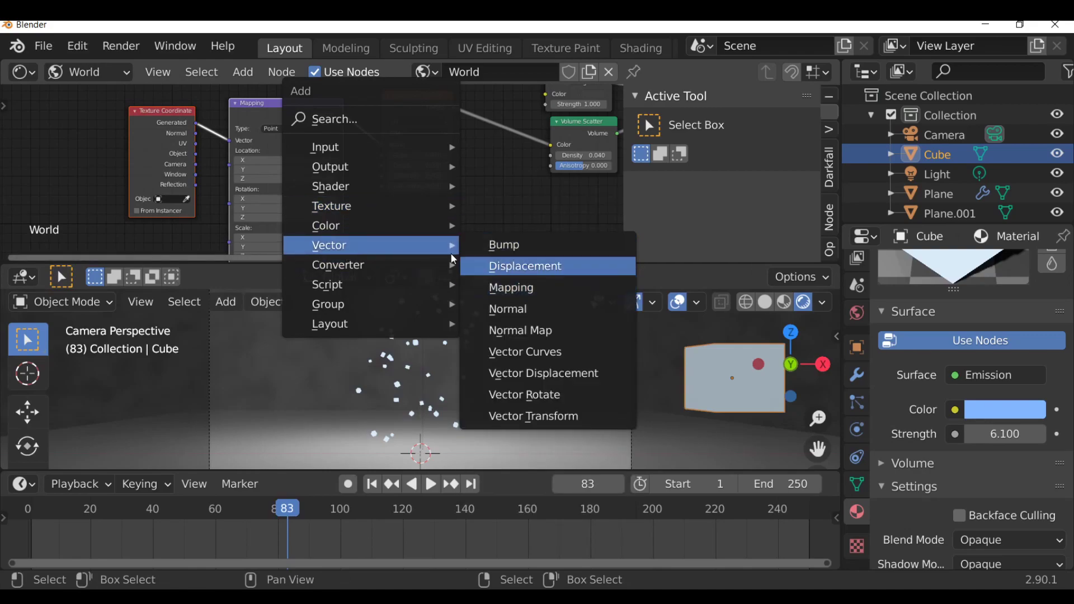
- Move the Texture Coordinate node farther from the Mapping node and set the mapping location to X 0.4 m, Y -8.4 m, Z 18.4 m
scroll(394, 173, up, 1)
drag(191, 132, 113, 128)
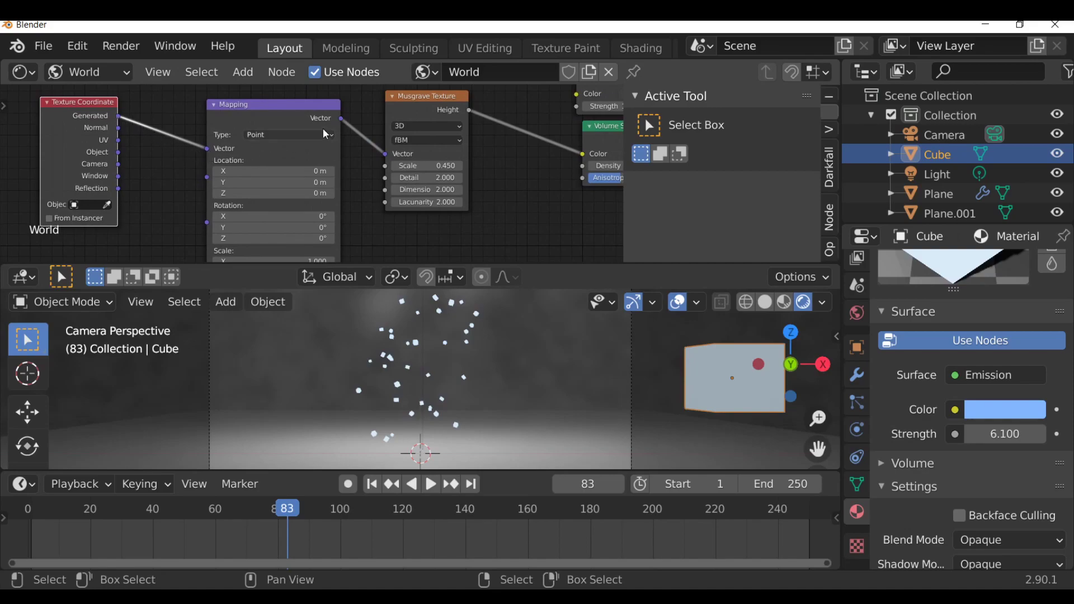
middle_drag(420, 130, 425, 109)
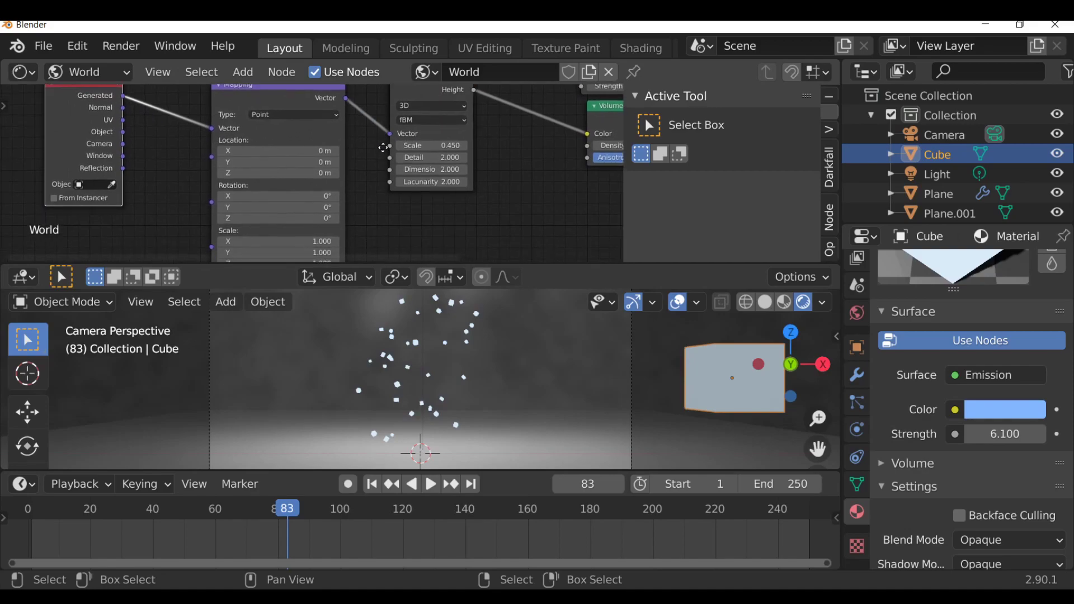
drag(298, 151, 288, 173)
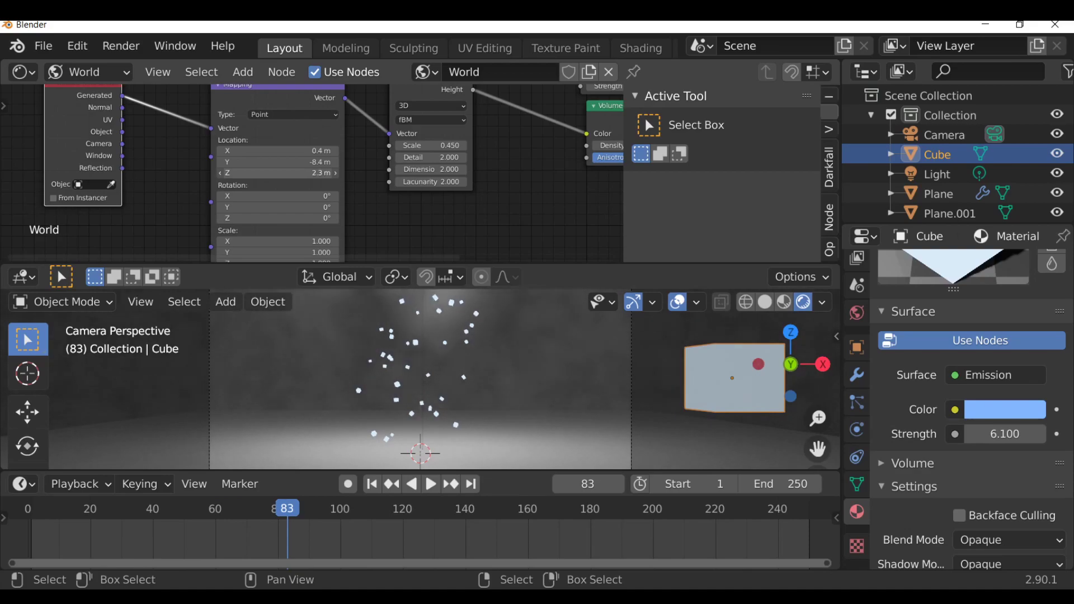
drag(263, 173, 279, 173)
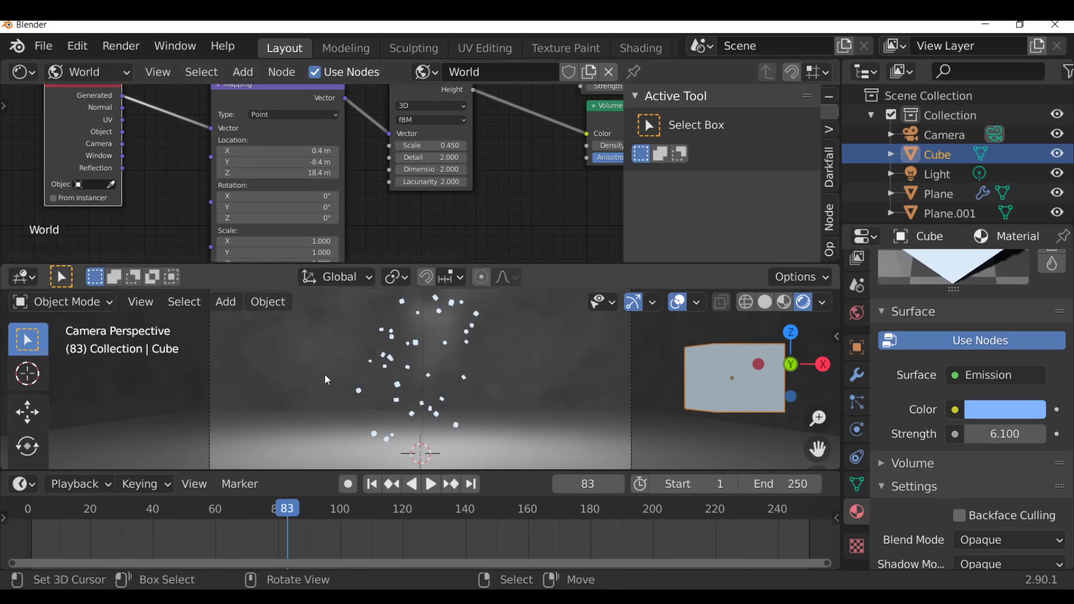
- Return to frame 1, set the Mapping node's Z location to 0 m, and keyframe the location
click(374, 485)
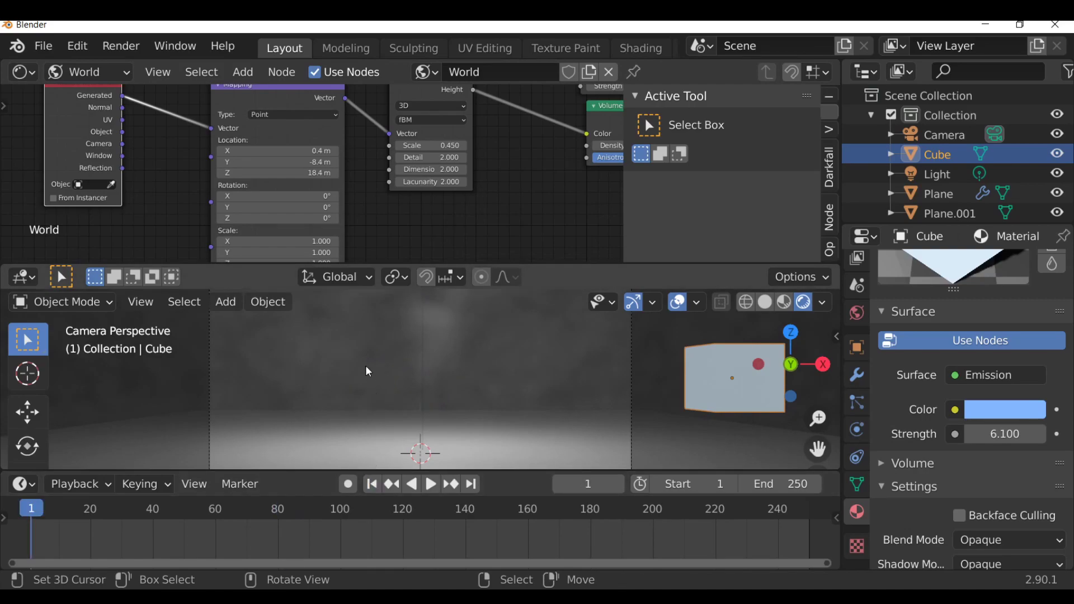
click(307, 173)
text(0)
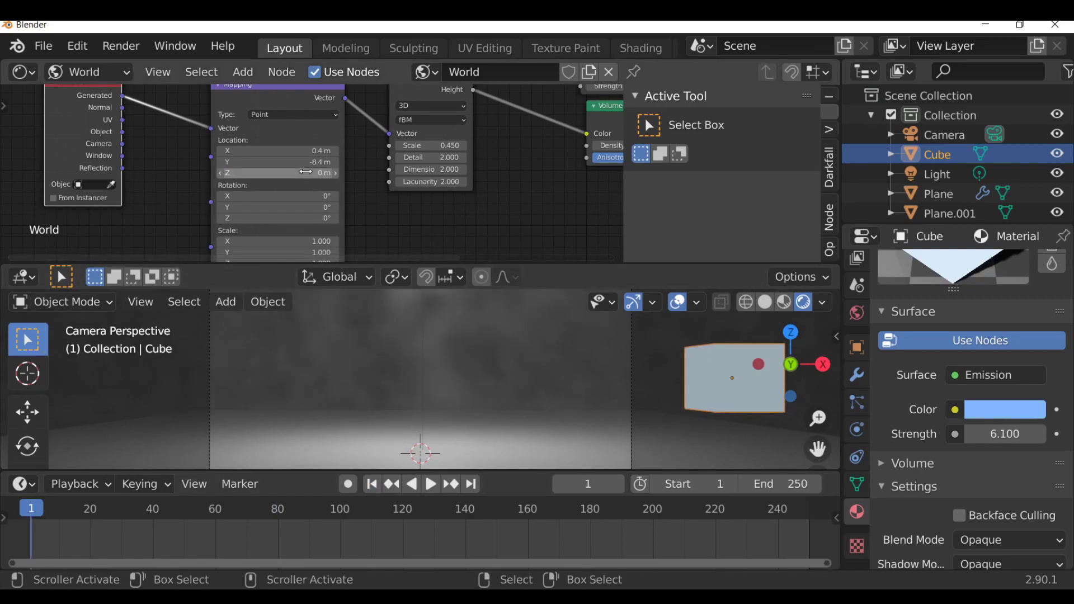
key(Return)
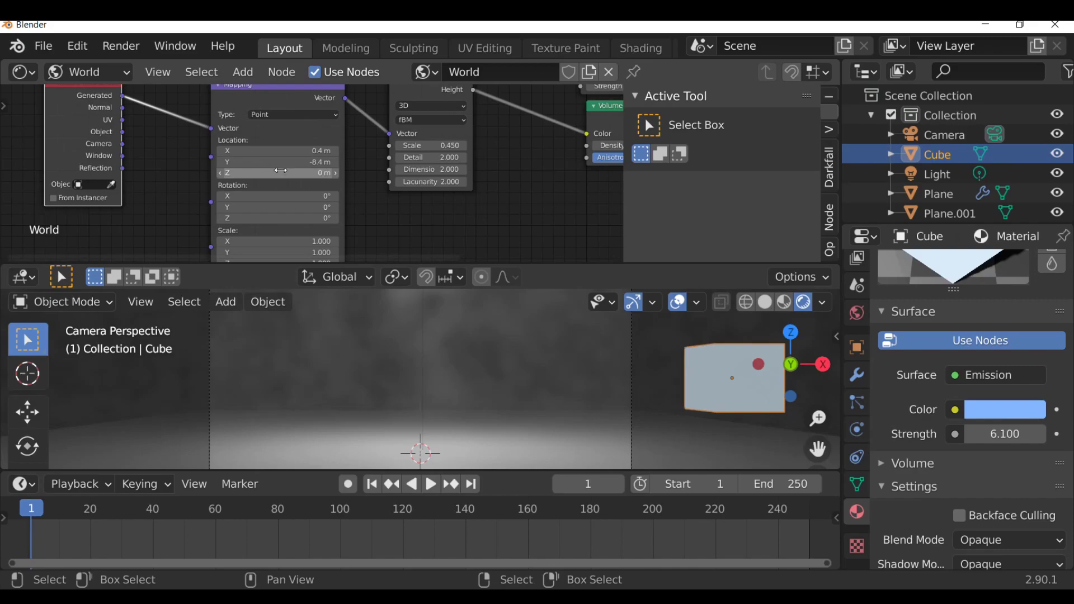
key(i)
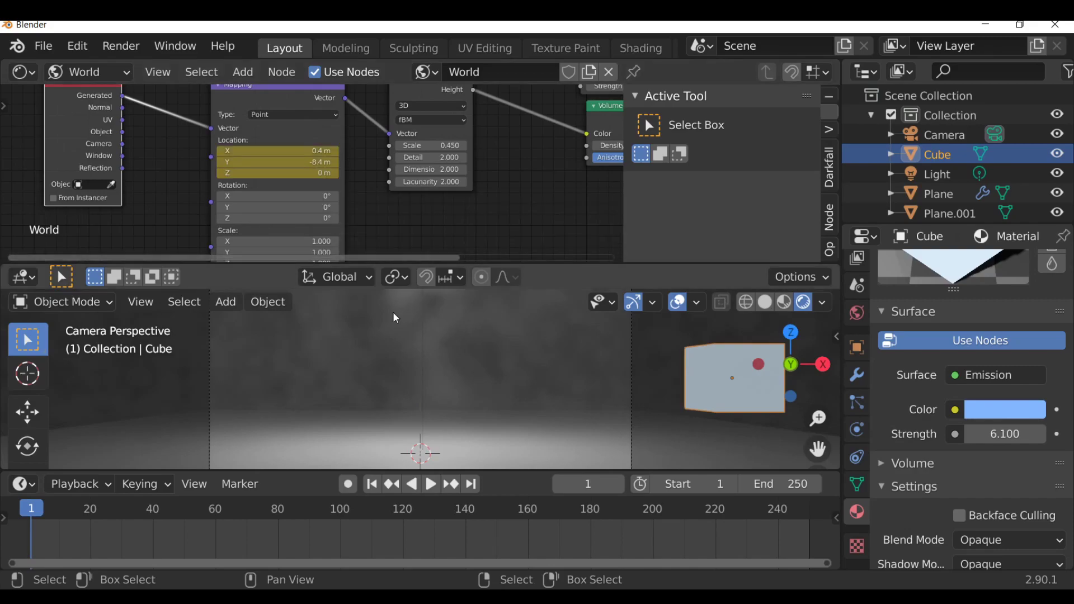
- Go to frame 250, set the Mapping node's Z location to 24 m, and keyframe the location
click(472, 485)
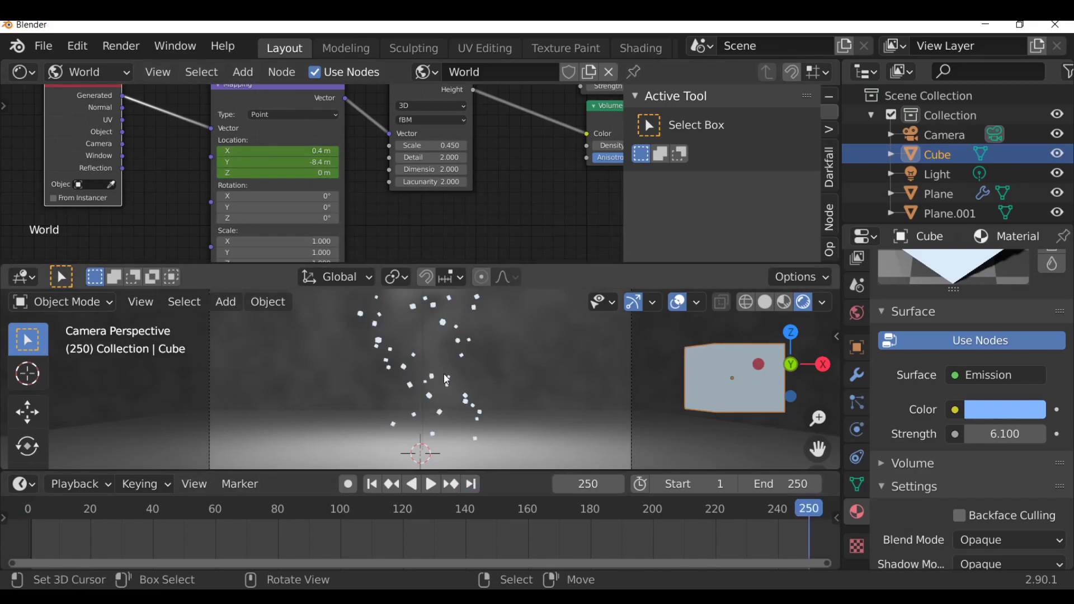
drag(291, 173, 425, 173)
key(i)
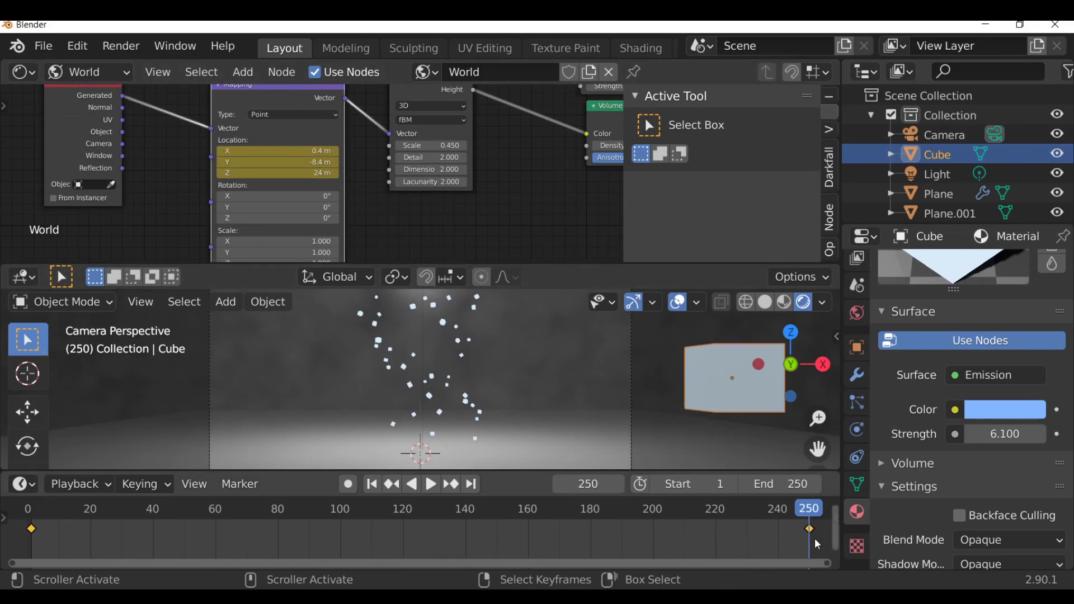
- Play and scrub through the timeline to examine how the fog texture moves
key(ctrl+shift+space)
drag(755, 542, 415, 567)
key(space)
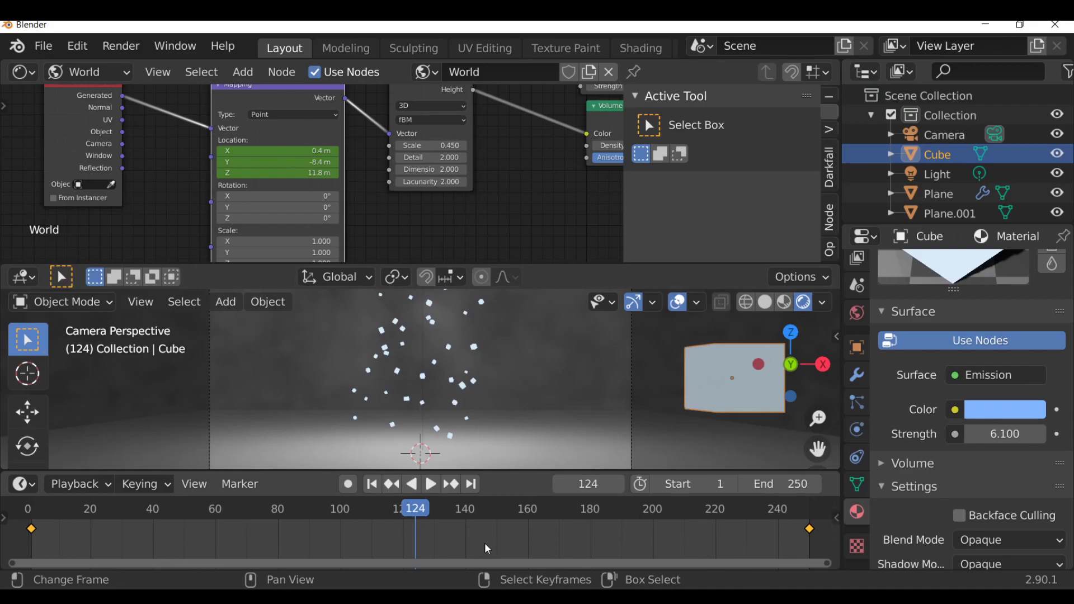
- Set the mapping keyframes' handle type to Vector and scrub to frame 68
key(v)
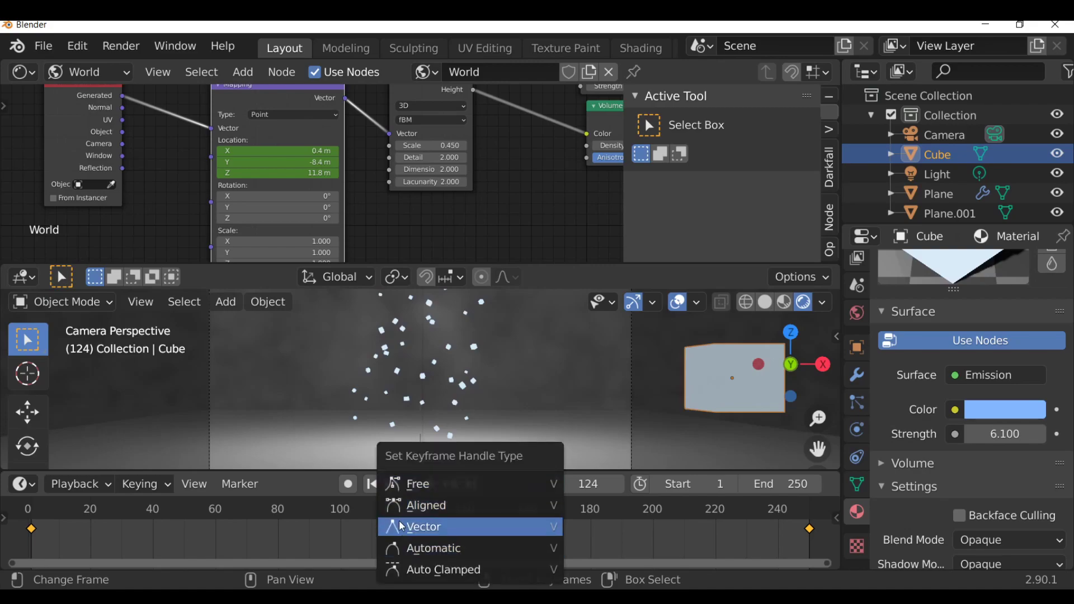
click(488, 527)
drag(52, 542, 242, 558)
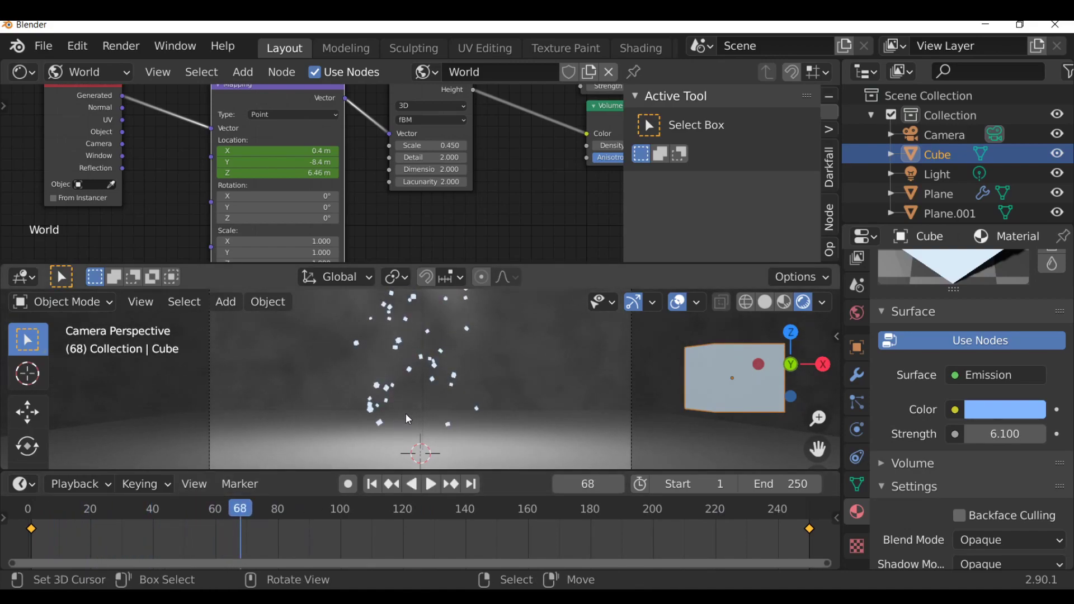
- Join the node editor area into the 3D viewport so the camera view takes its space
right_click(576, 263)
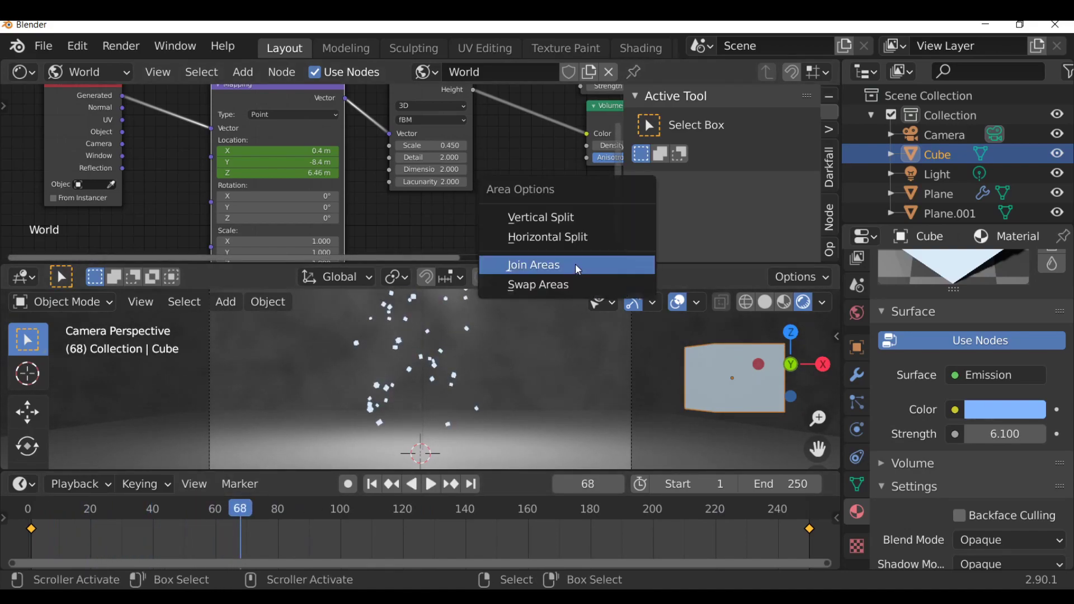
click(560, 265)
click(538, 267)
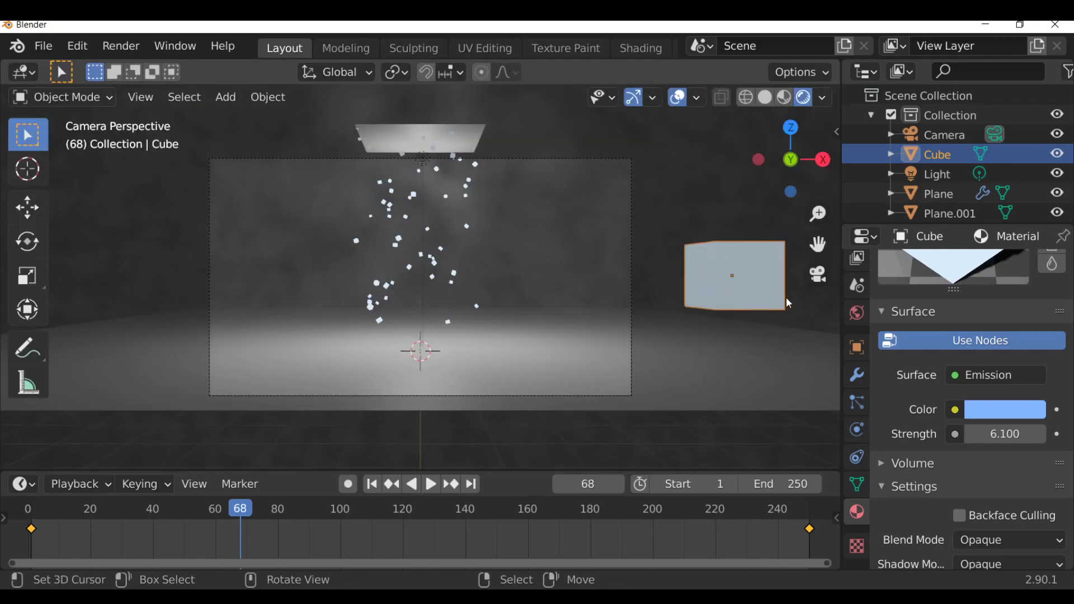
- Enable Bloom in the Eevee render settings and look over its options
scroll(858, 302, up, 4)
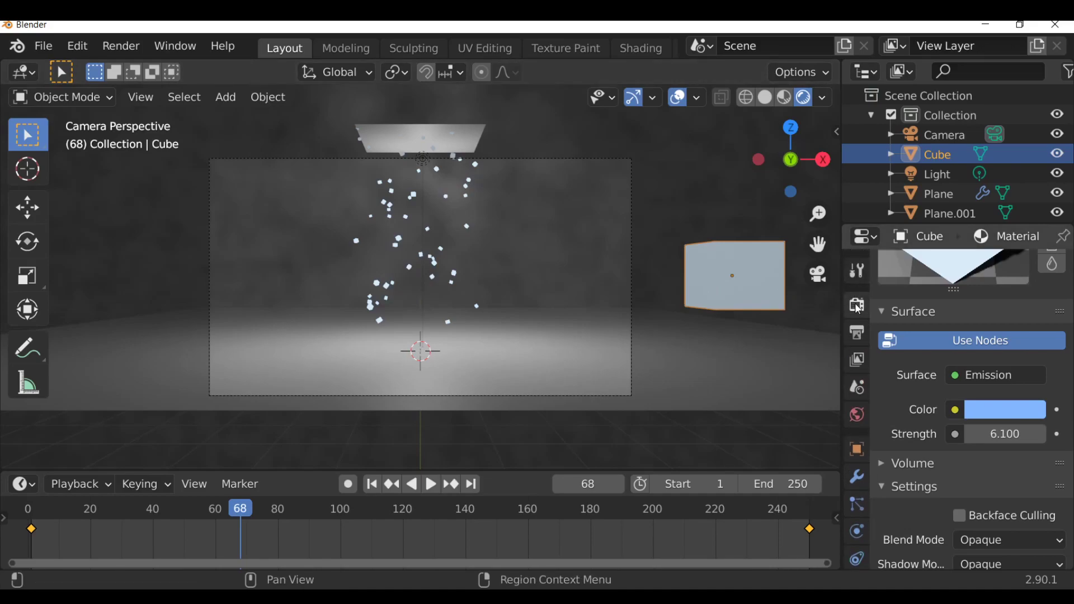
click(858, 306)
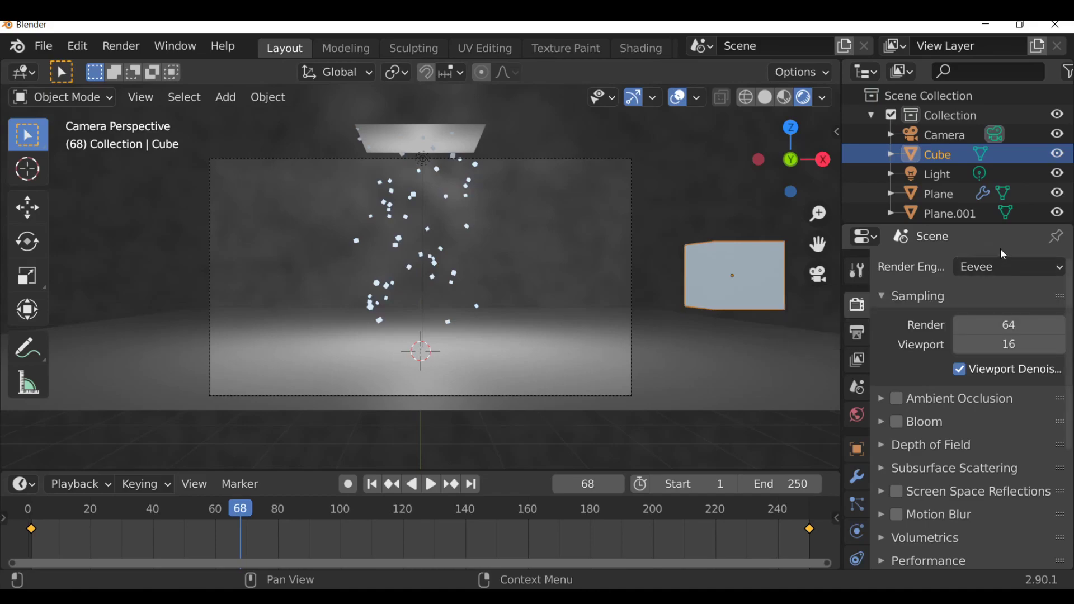
scroll(978, 263, down, 3)
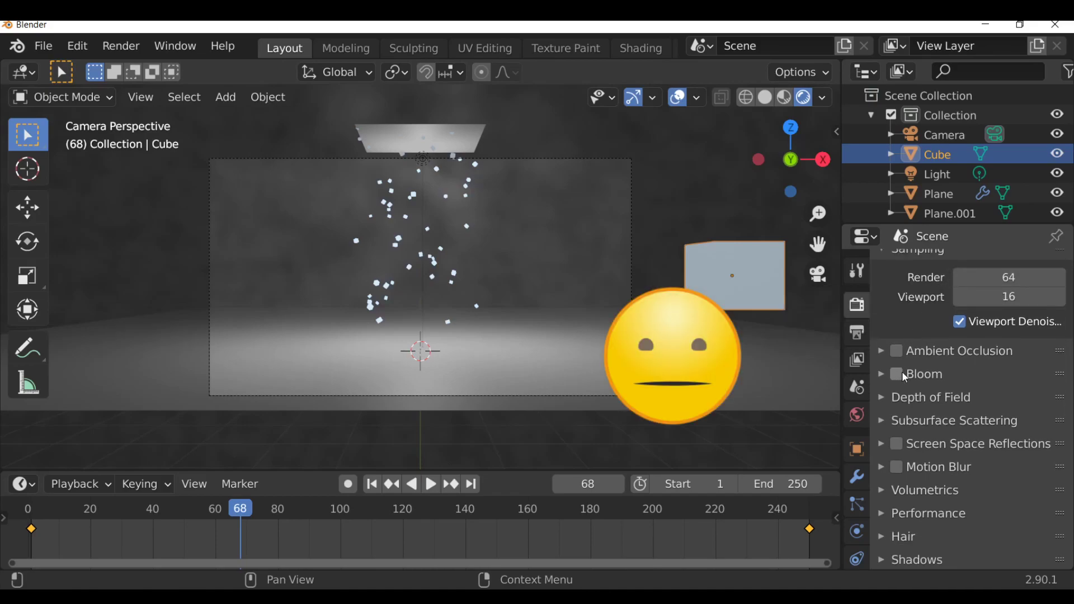
click(901, 374)
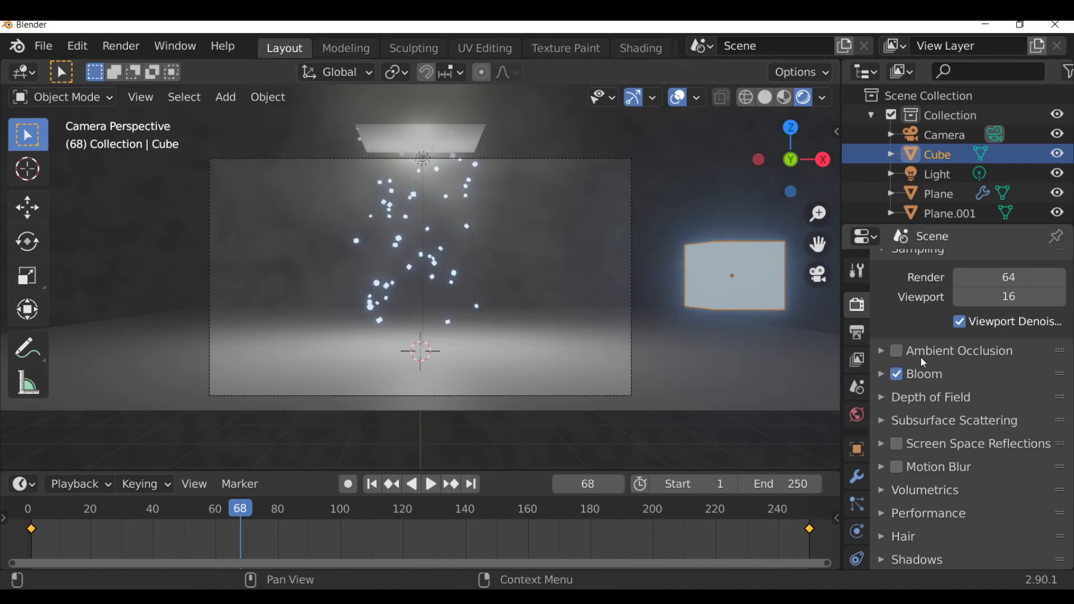
click(883, 374)
scroll(951, 367, down, 1)
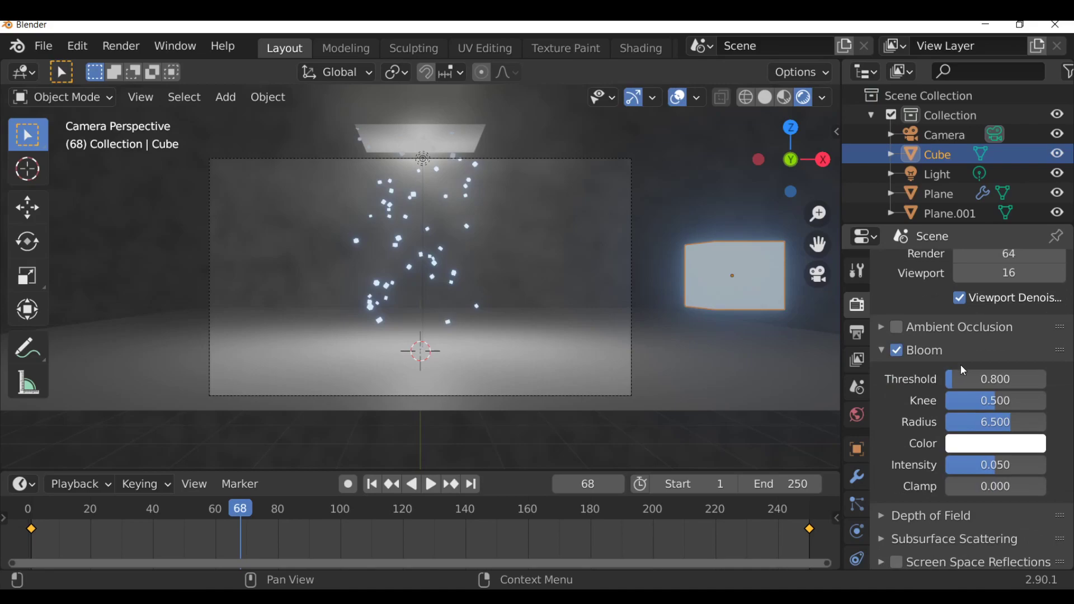
click(883, 351)
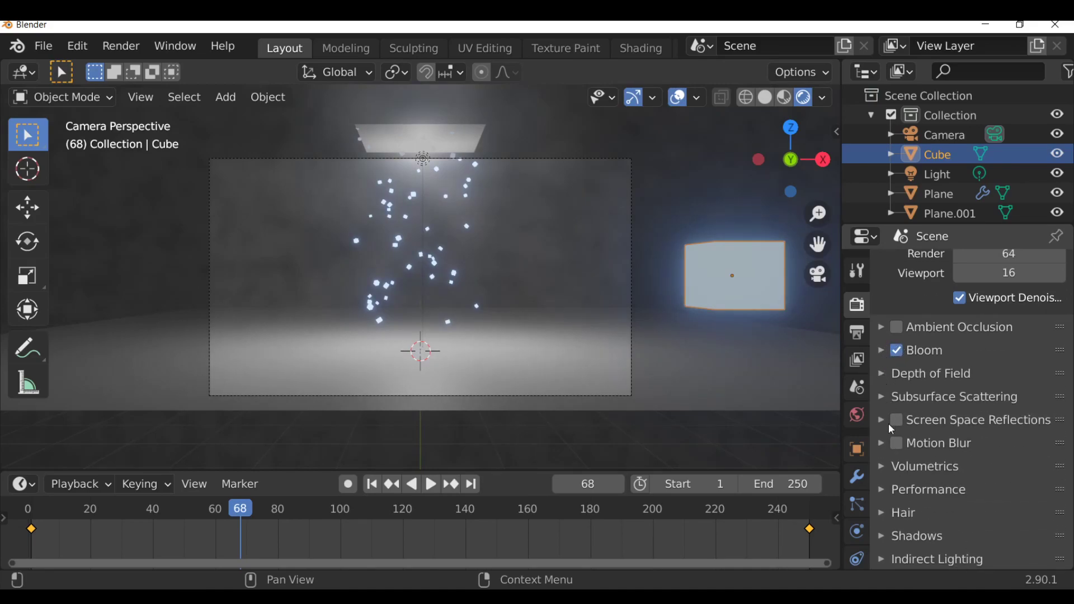
- Enable Motion Blur and set its shutter to 0.75
click(898, 445)
click(883, 442)
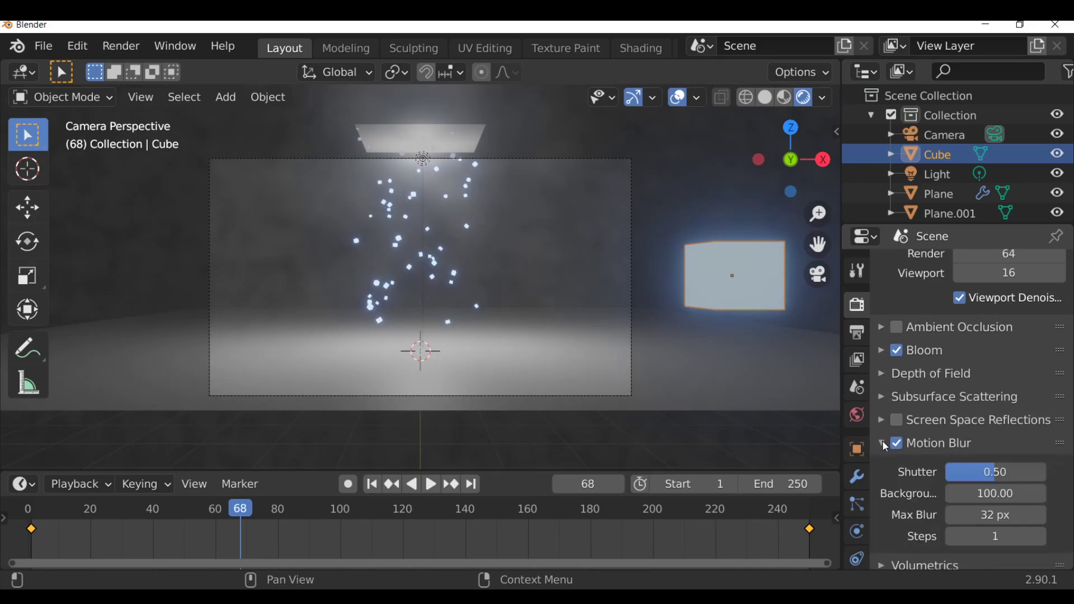
drag(992, 469, 1016, 469)
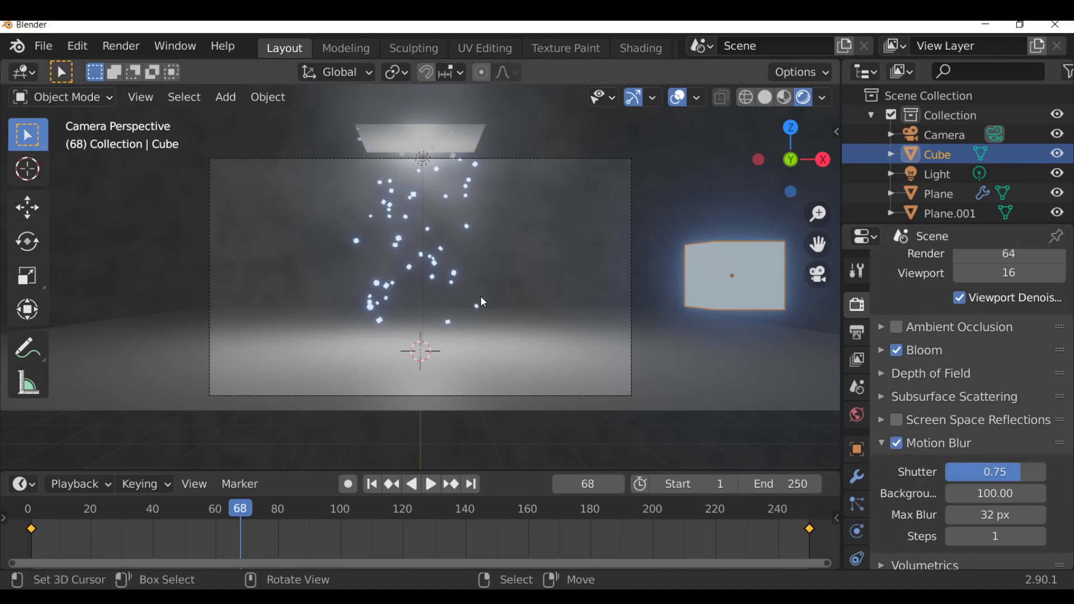
- Render frame 68 and zoom in on the result to examine the glow and blur on the cubes
key(F12)
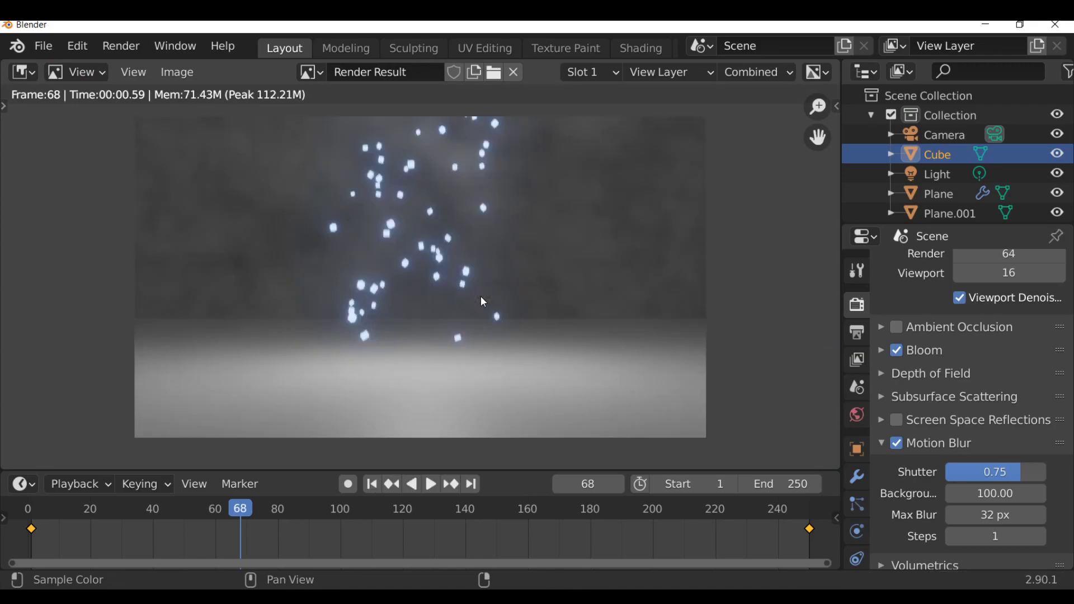
scroll(484, 303, up, 5)
key(ctrl+z)
scroll(679, 338, up, 3)
key(j)
key(j)
scroll(679, 338, down, 4)
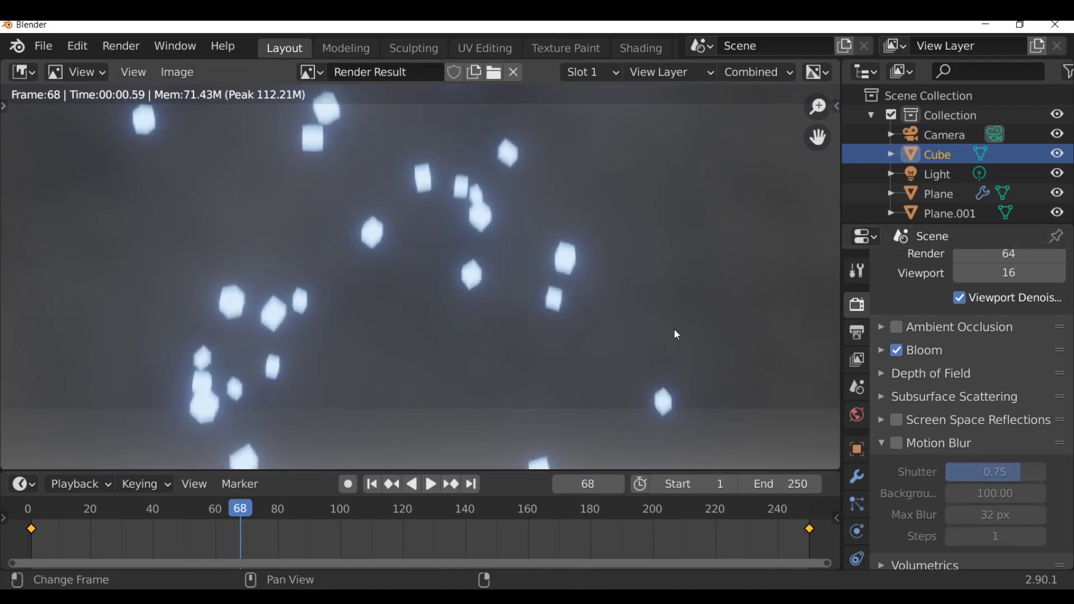
- Turn Motion Blur back on, close the render result, and collapse the Motion Blur settings
click(898, 444)
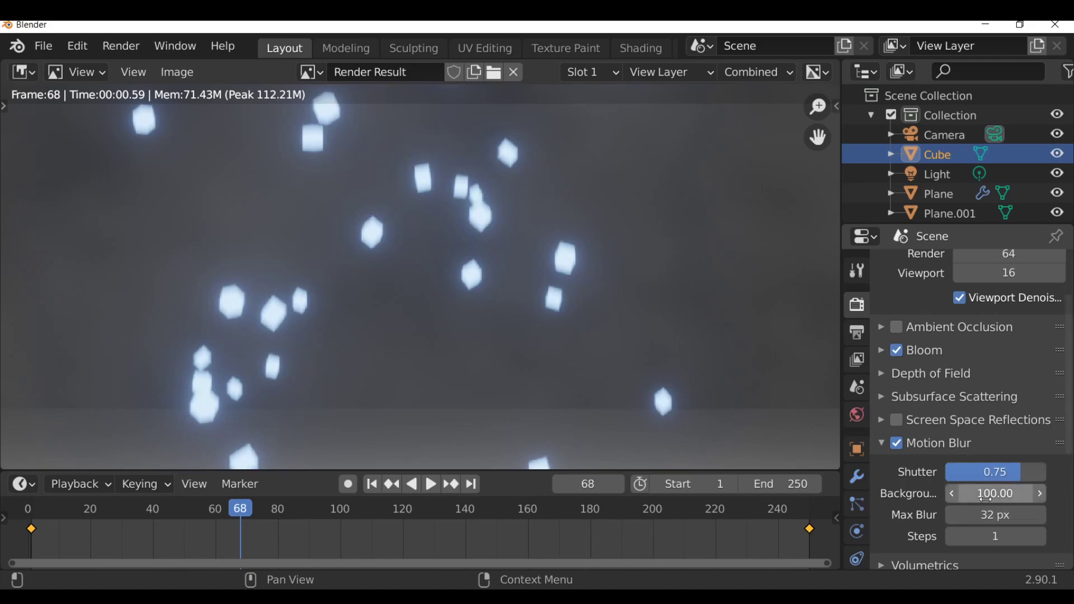
key(Escape)
click(885, 443)
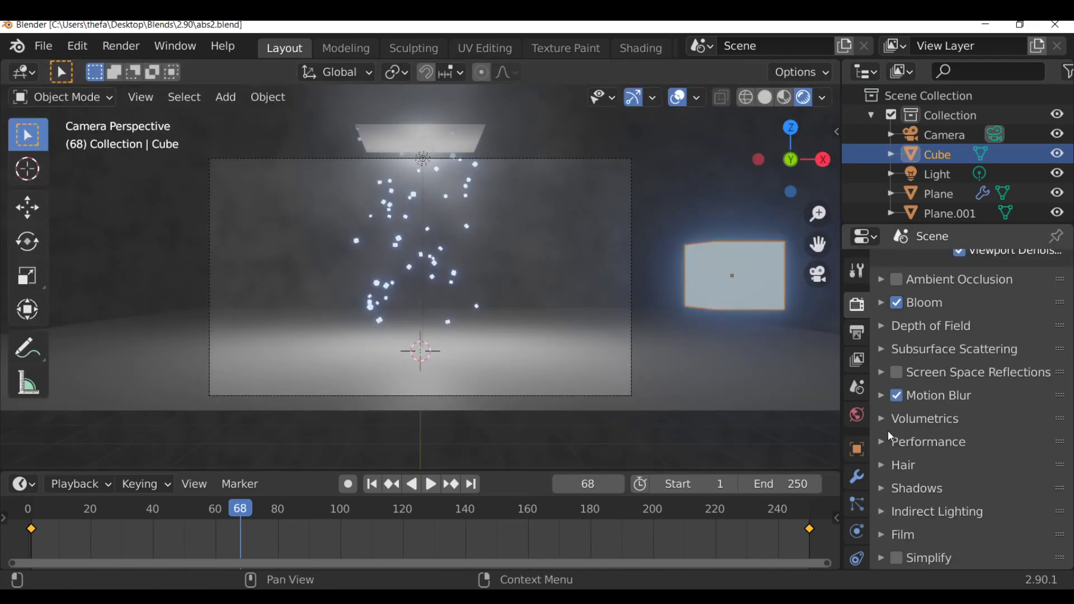
- Expand the Volumetrics settings and toggle Volumetric Lighting off and on to compare the fog
click(887, 419)
scroll(897, 420, down, 1)
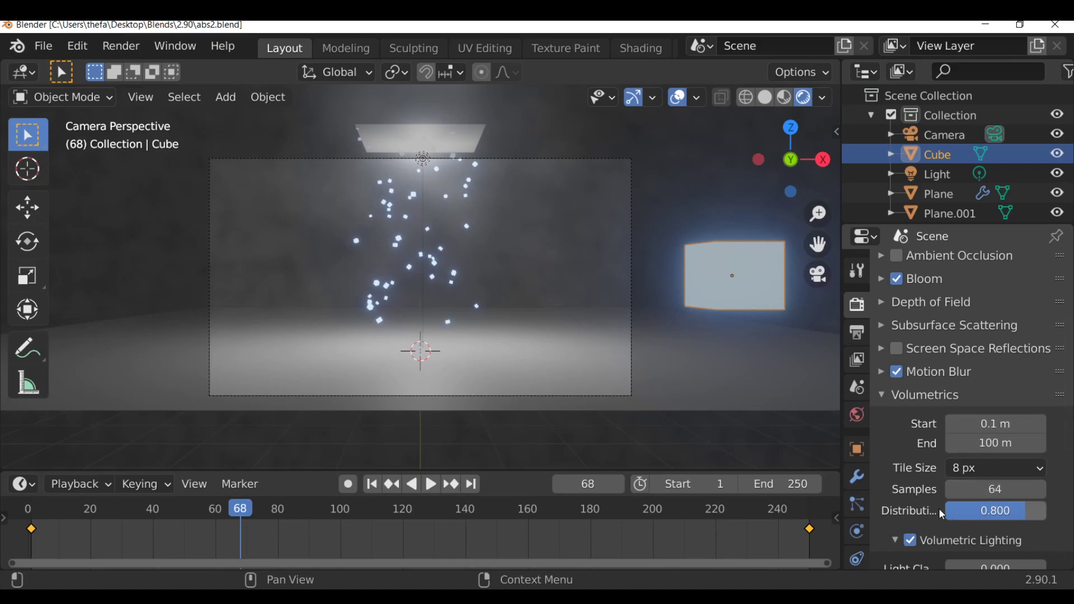
scroll(914, 530, down, 3)
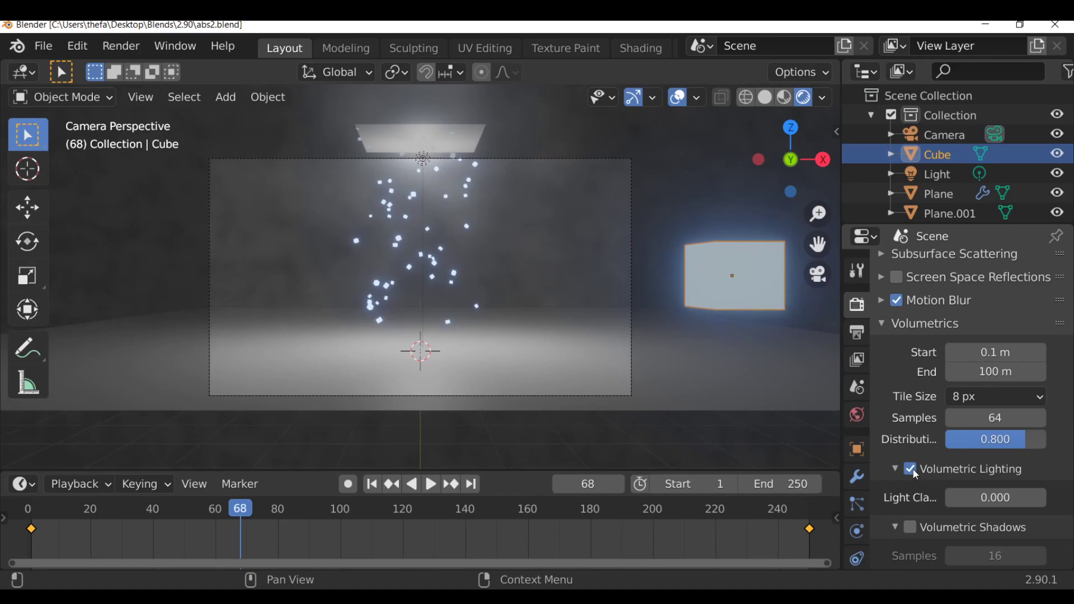
click(912, 469)
click(912, 469)
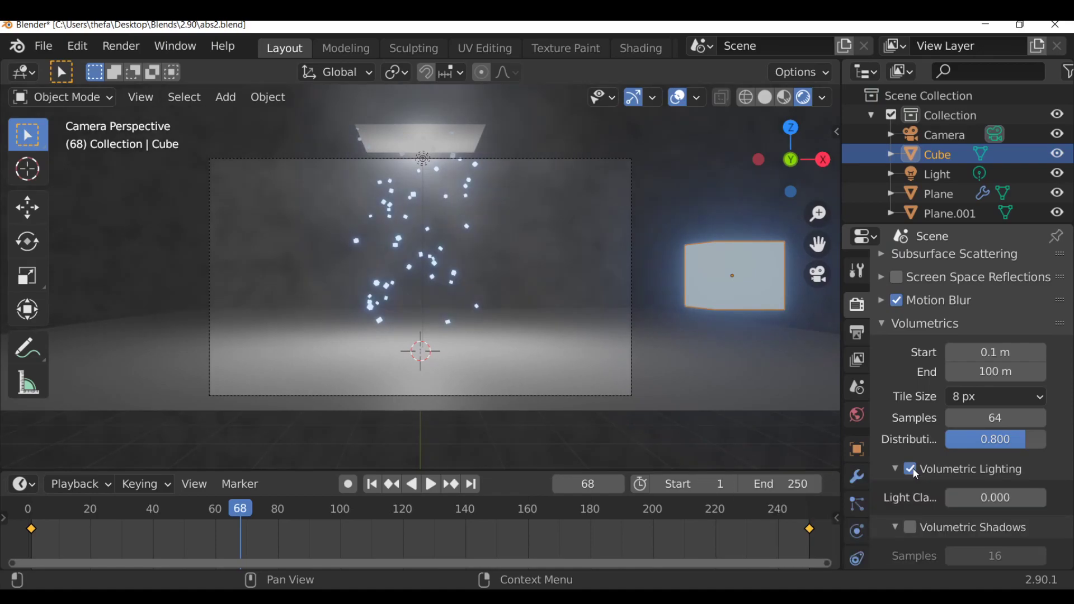
- Enable Volumetric Shadows for the scene and collapse the Volumetrics settings
click(896, 470)
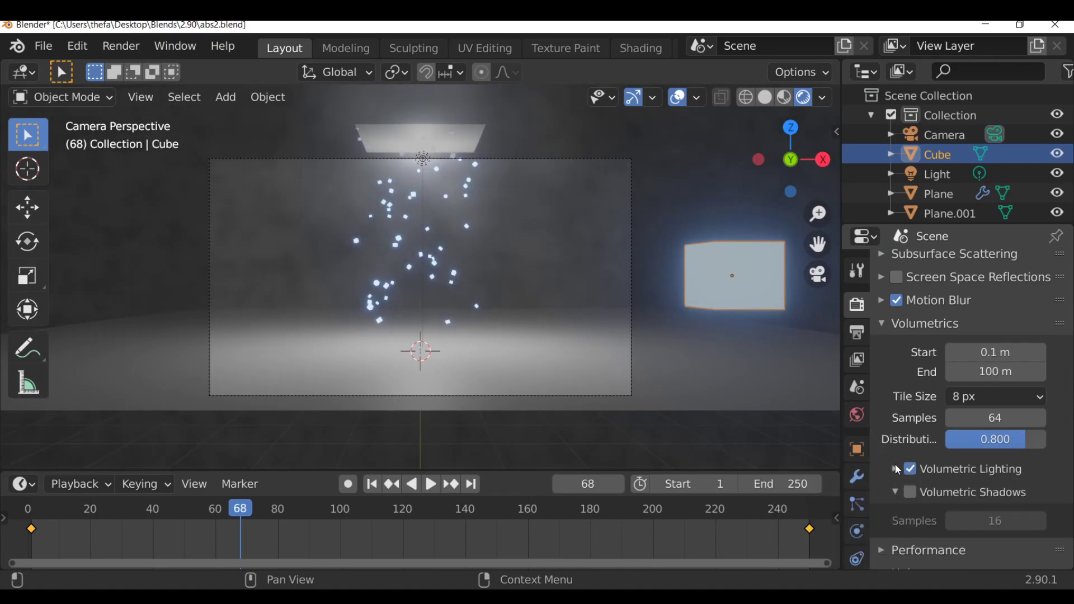
click(911, 492)
click(895, 492)
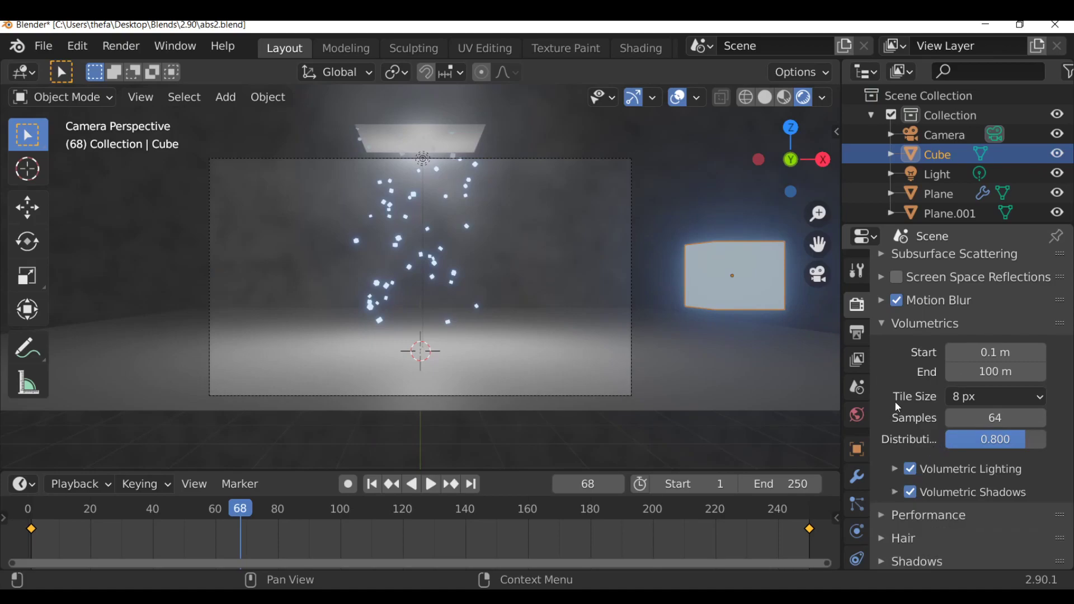
click(889, 328)
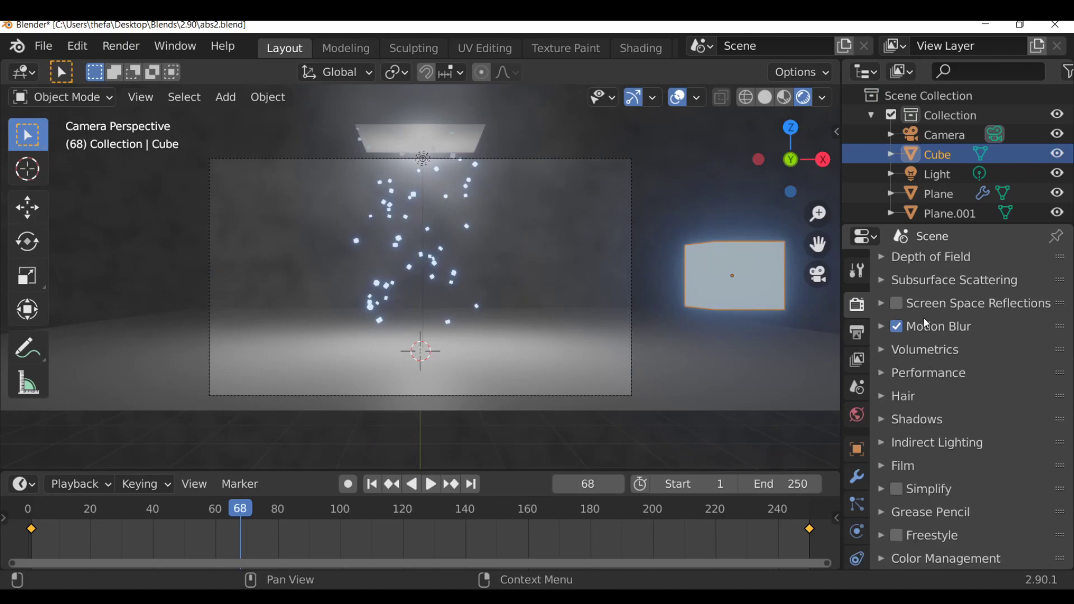
- Switch the 3D viewport to the Compositor and turn on Use Nodes
click(26, 73)
click(112, 209)
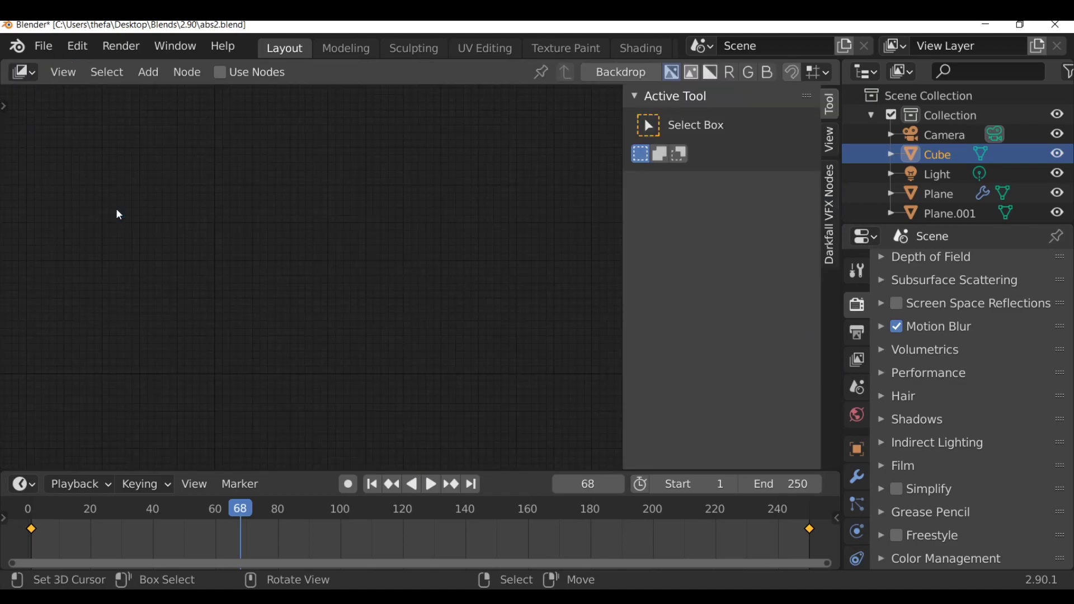
click(221, 74)
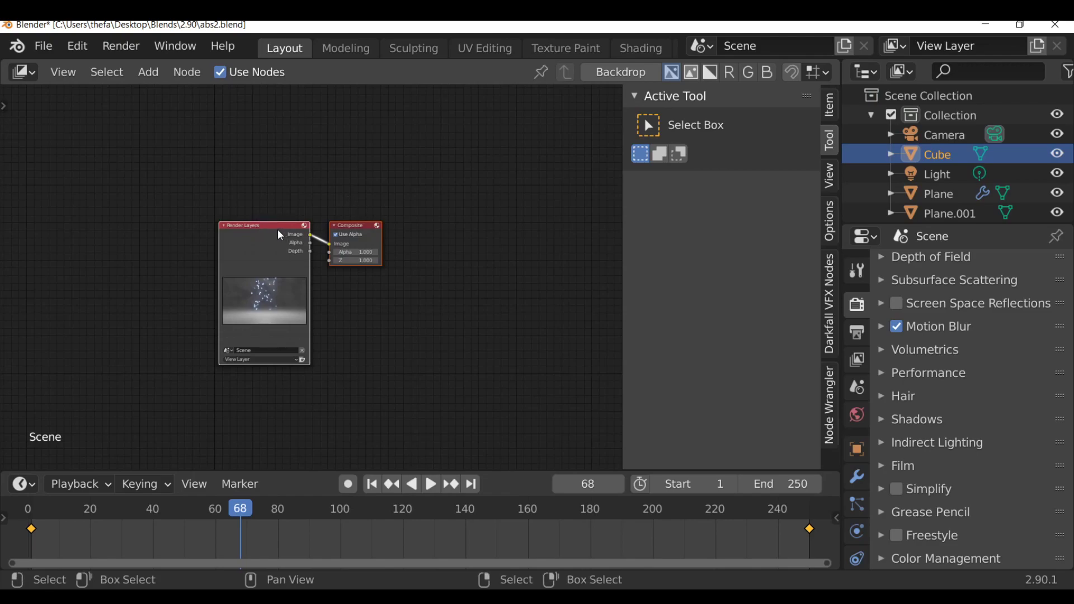
- Connect a Viewer node to the Render Layers image and show the result as a backdrop fitted to the editor
ctrl+shift+click(249, 234)
drag(250, 231, 130, 191)
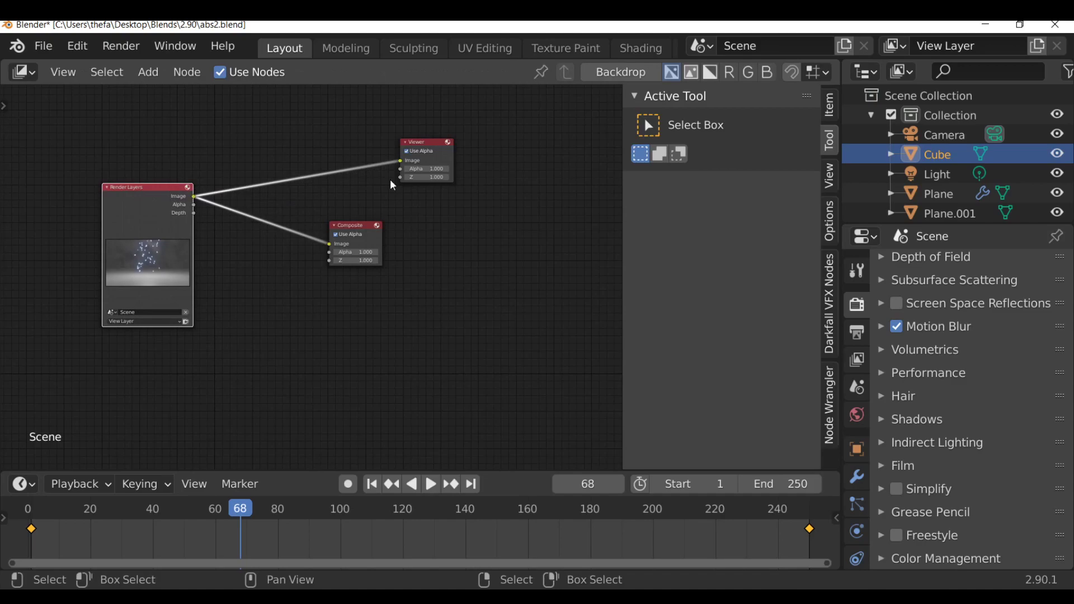
click(611, 74)
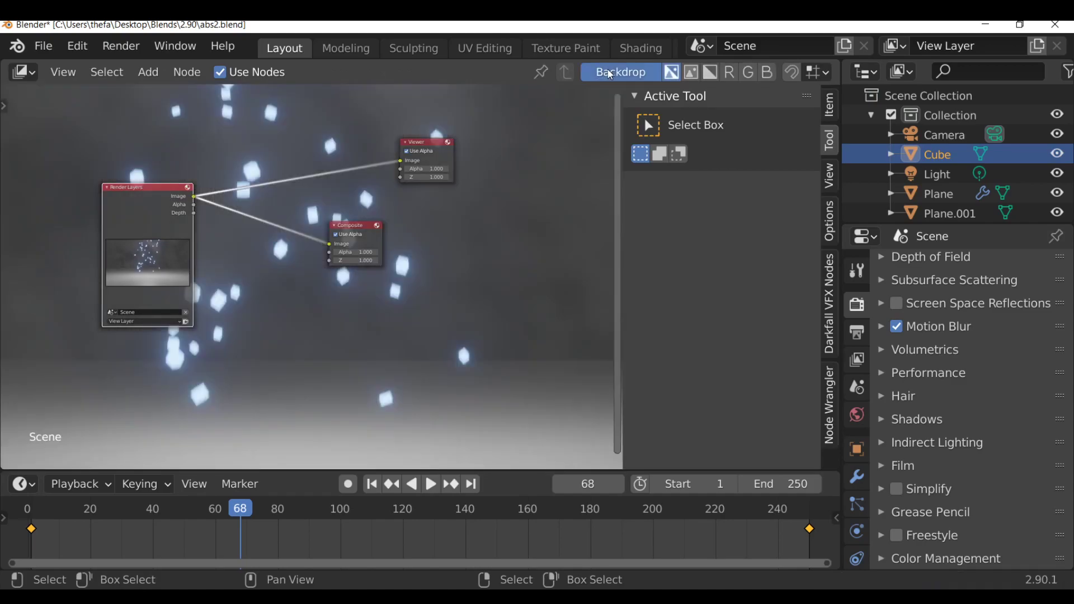
click(833, 178)
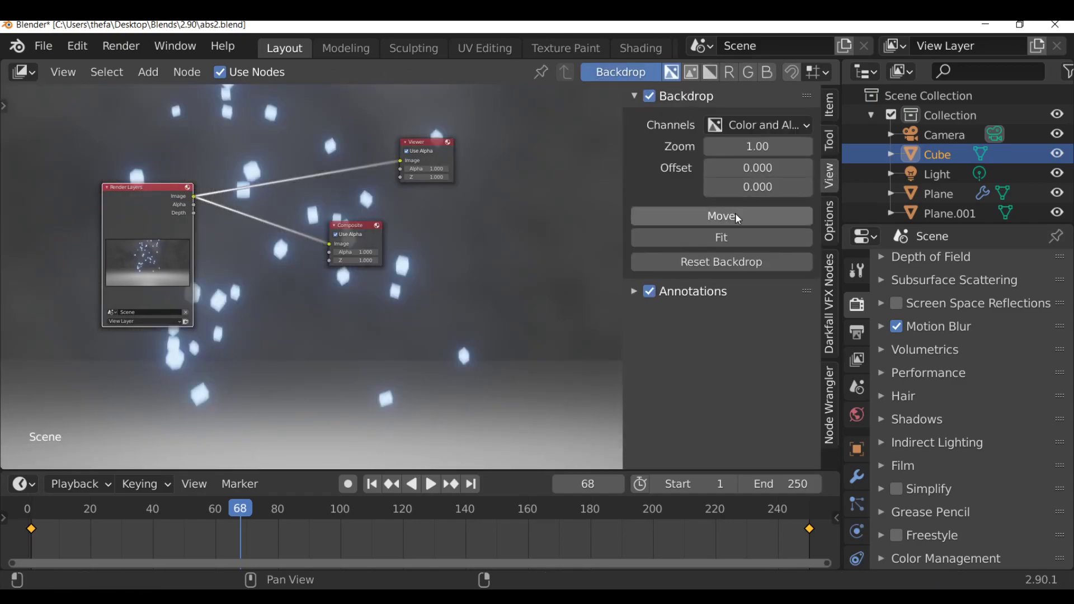
click(728, 236)
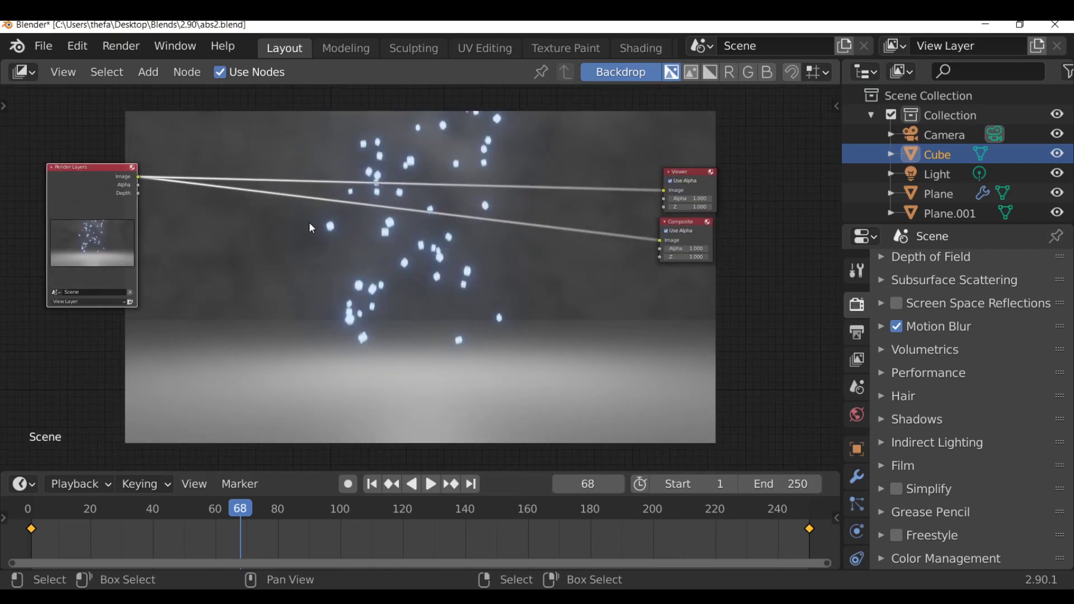
- Insert a Mix node after Render Layers so that it feeds both the Viewer and Composite nodes
scroll(310, 224, down, 1)
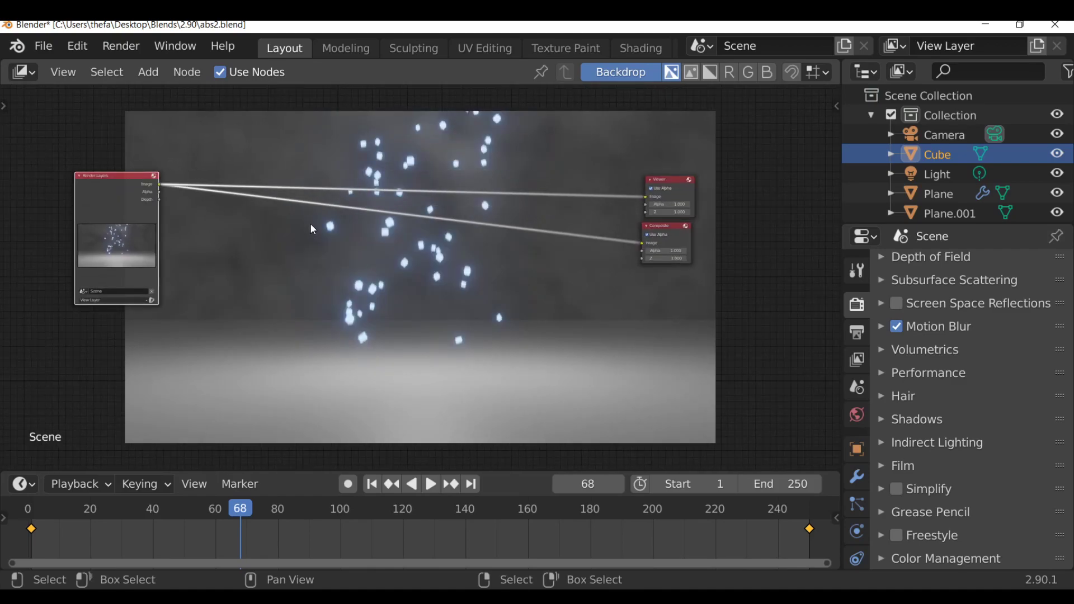
key(shift+a)
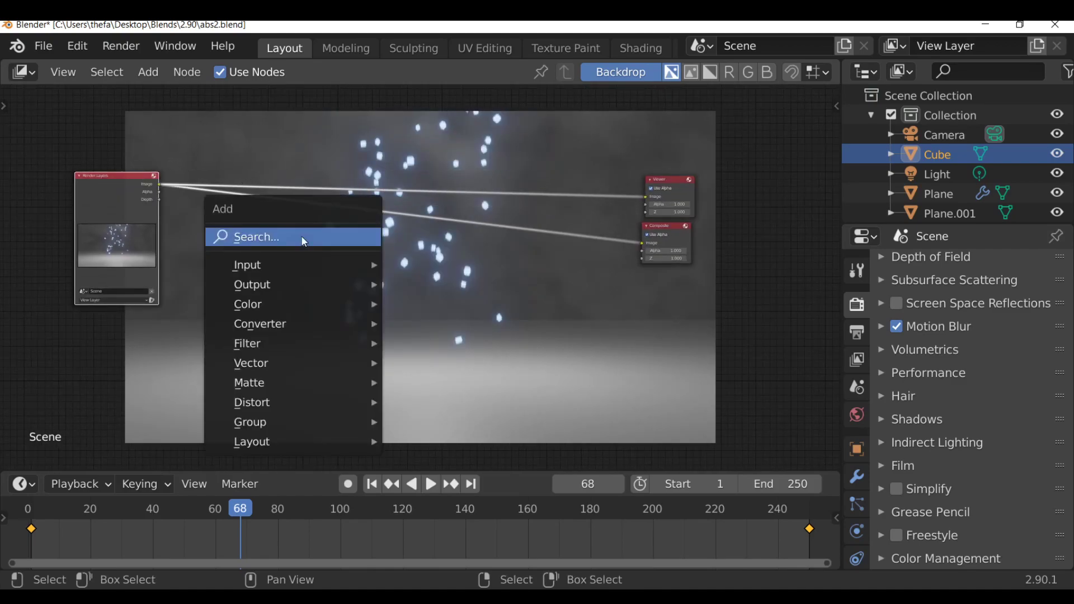
mouse_move(271, 305)
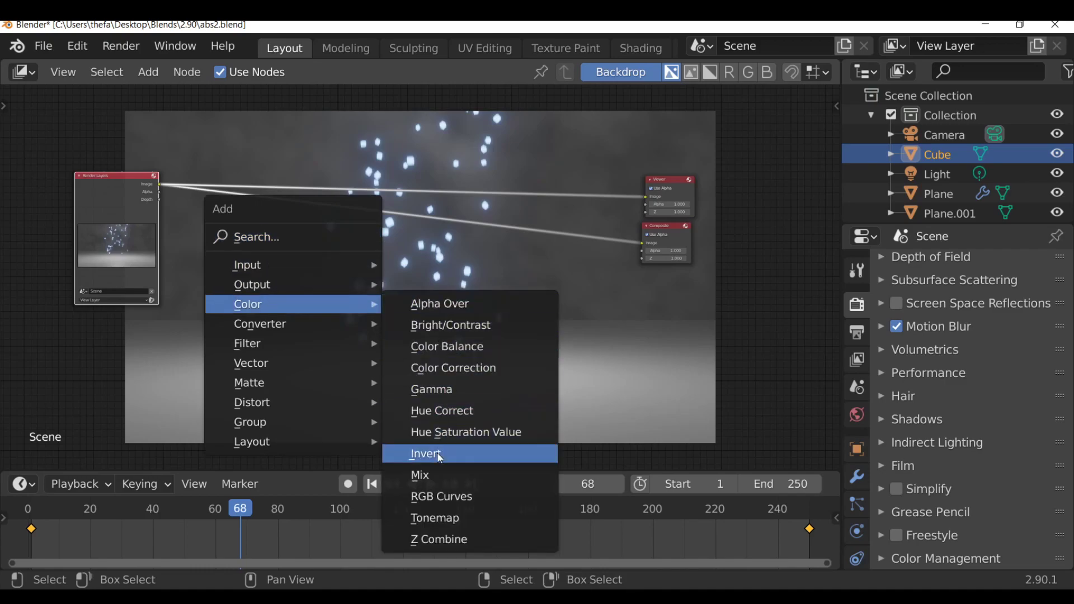
click(436, 475)
click(377, 204)
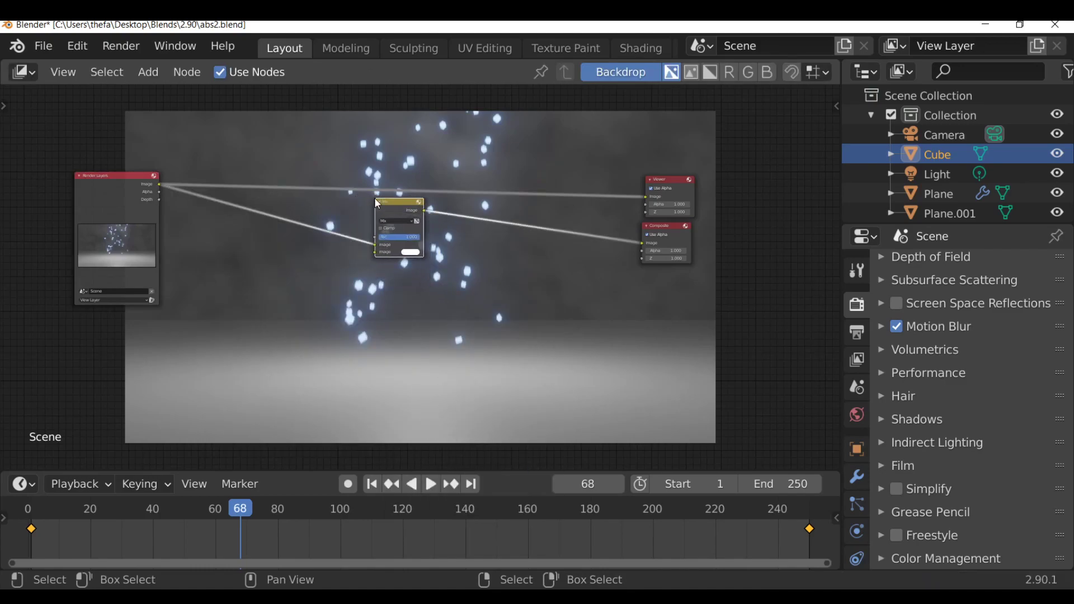
key(Home)
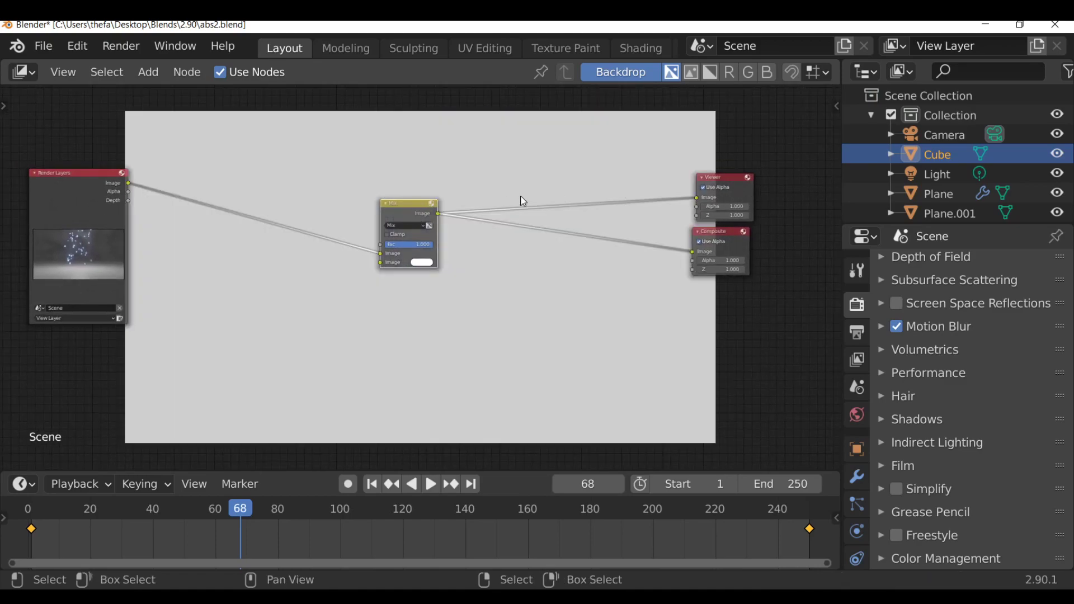
- Add an Image node below the Render Layers link and load color.png into it
key(Home)
key(shift+a)
mouse_move(217, 188)
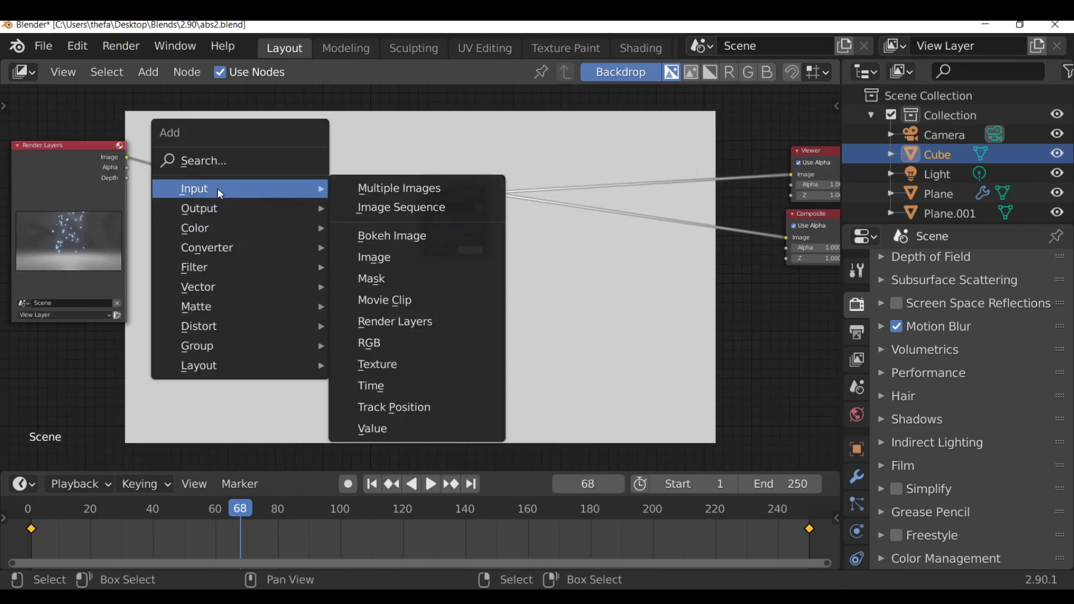
click(391, 267)
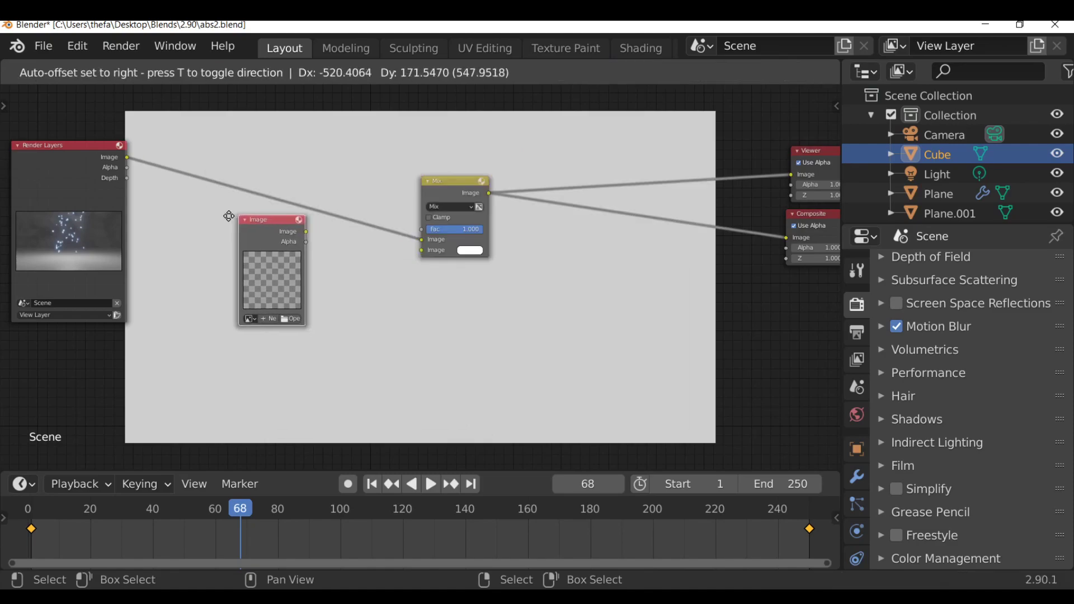
click(316, 317)
scroll(298, 309, up, 2)
click(274, 313)
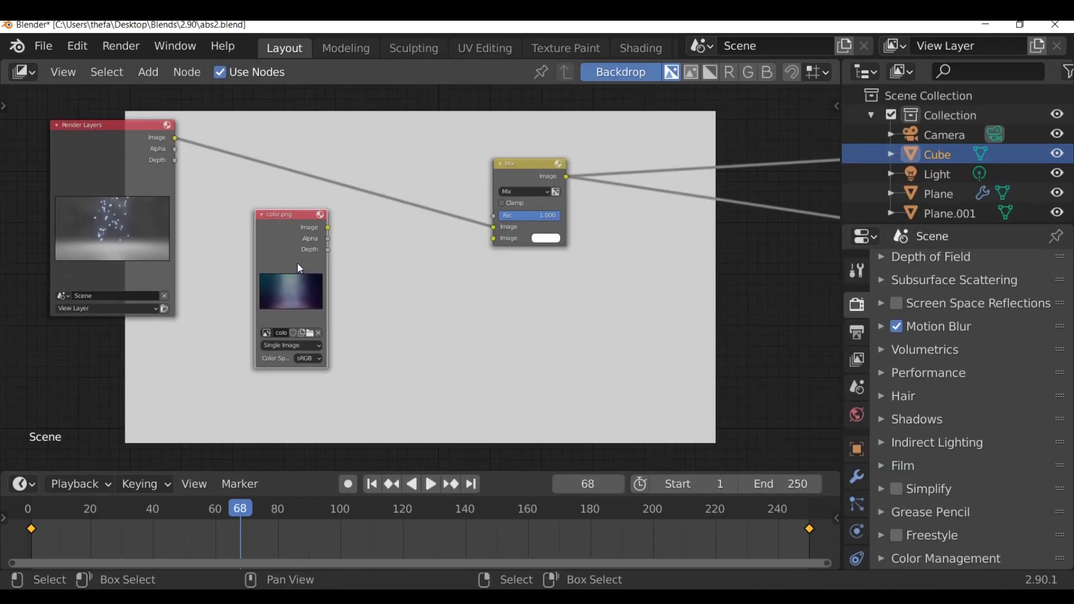
drag(293, 247, 288, 256)
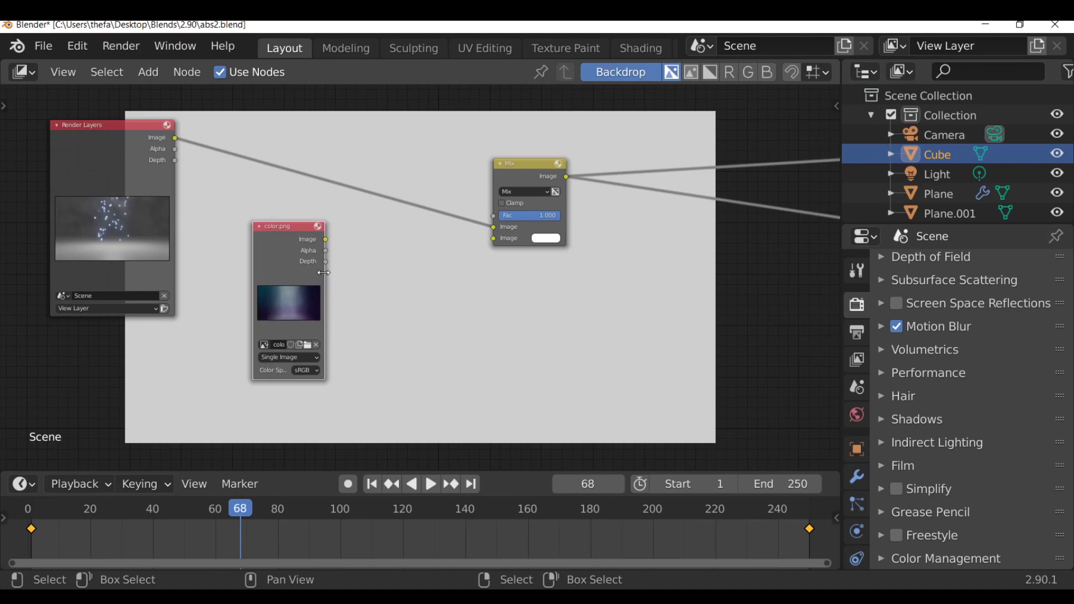
- Connect the color.png image to the Mix node's second Image input and reposition the Mix node
drag(326, 239, 500, 247)
middle_drag(475, 255, 388, 295)
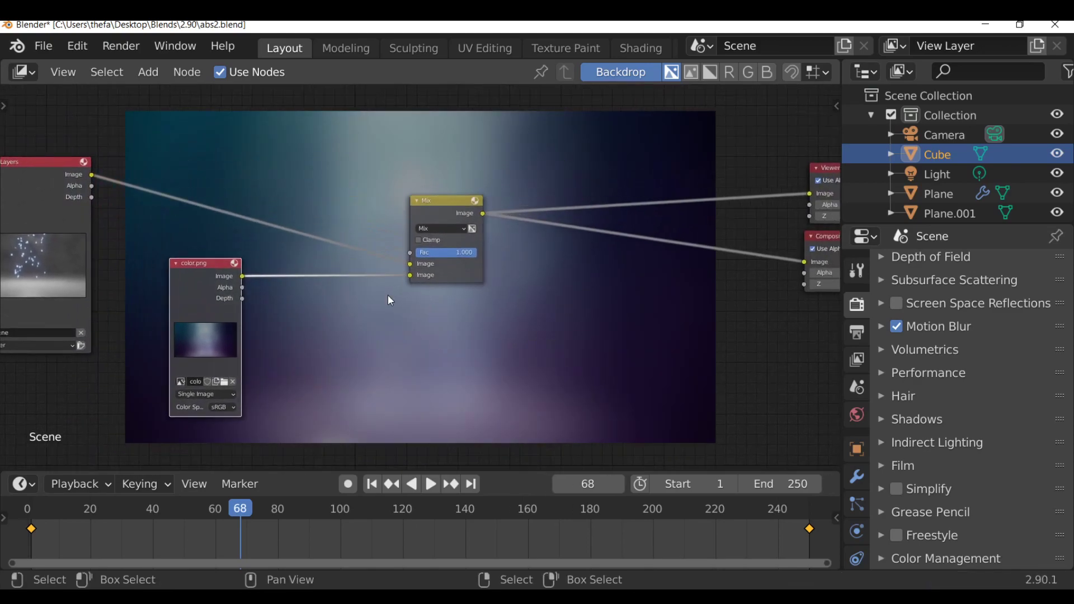
drag(437, 206, 388, 168)
middle_drag(411, 215, 432, 245)
- Try the Add and Overlay blend modes on the Mix node and undo the changes
click(417, 215)
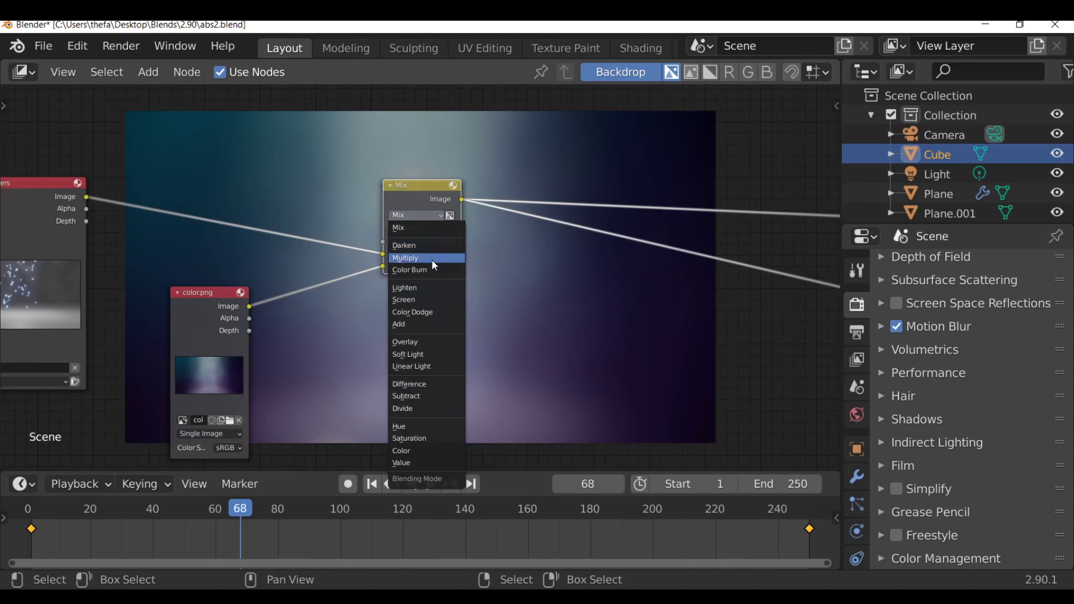
click(403, 300)
middle_drag(402, 300, 339, 231)
click(354, 146)
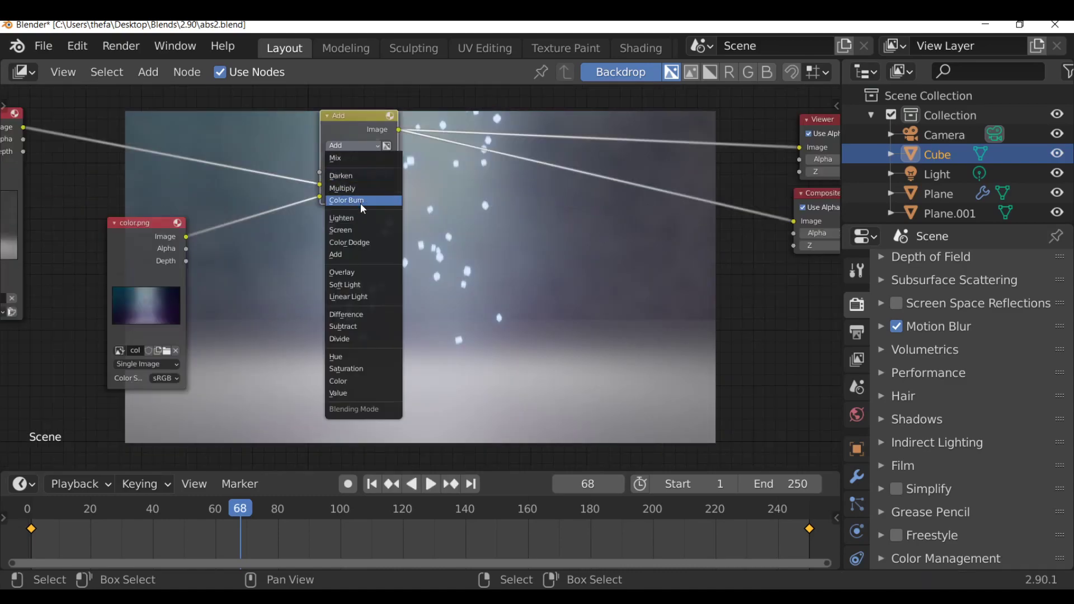
click(350, 271)
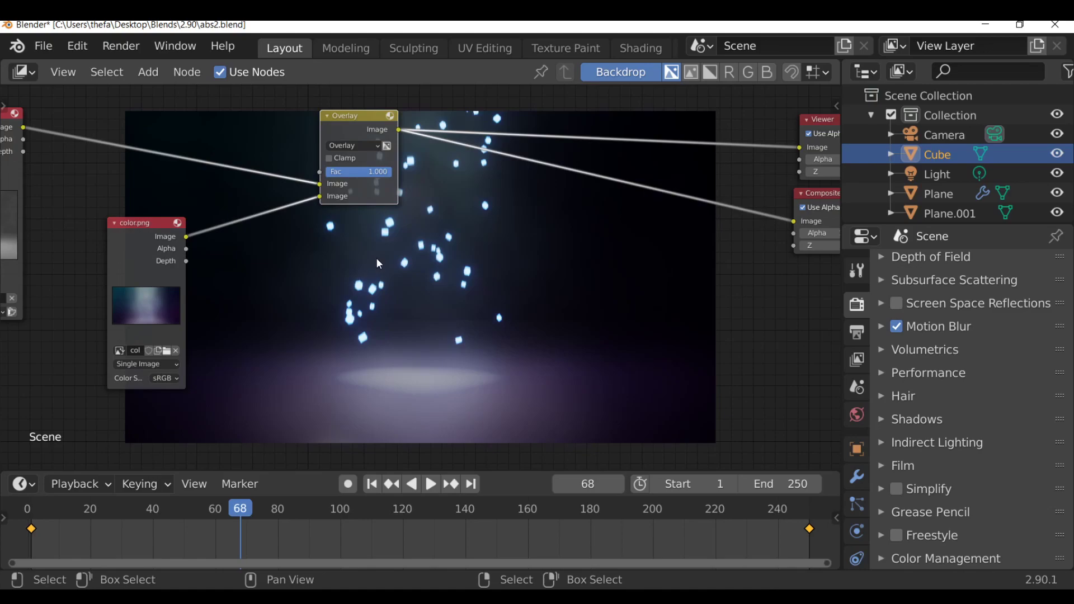
middle_drag(376, 258, 360, 257)
drag(364, 174, 316, 174)
key(ctrl+z)
key(ctrl+z)
key(ctrl+z)
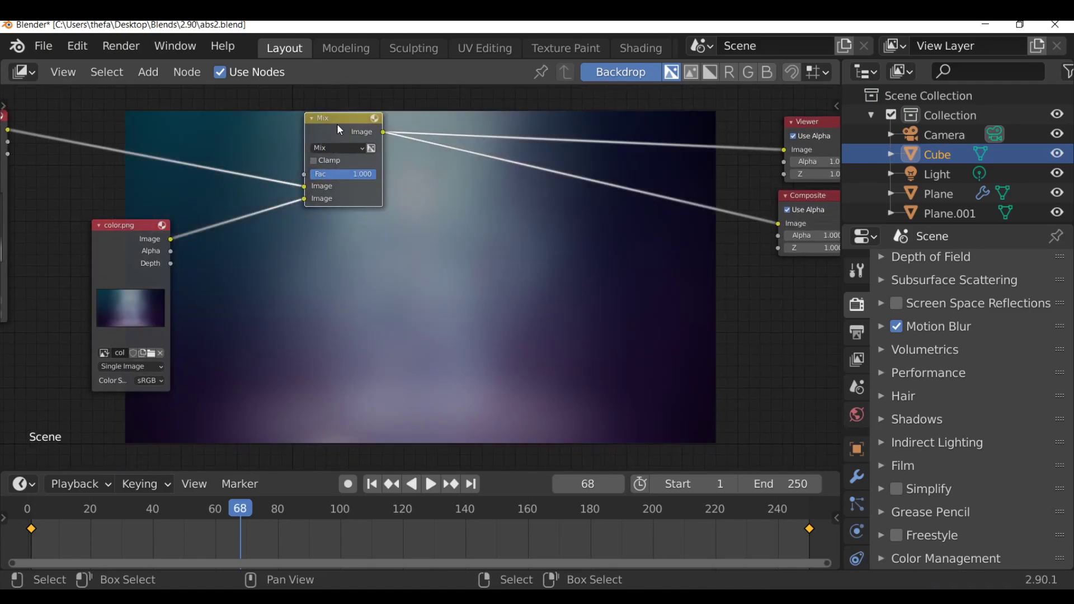
- Cycle through the Mix node's blend modes to compare them and set the mode to Add
drag(338, 126, 346, 131)
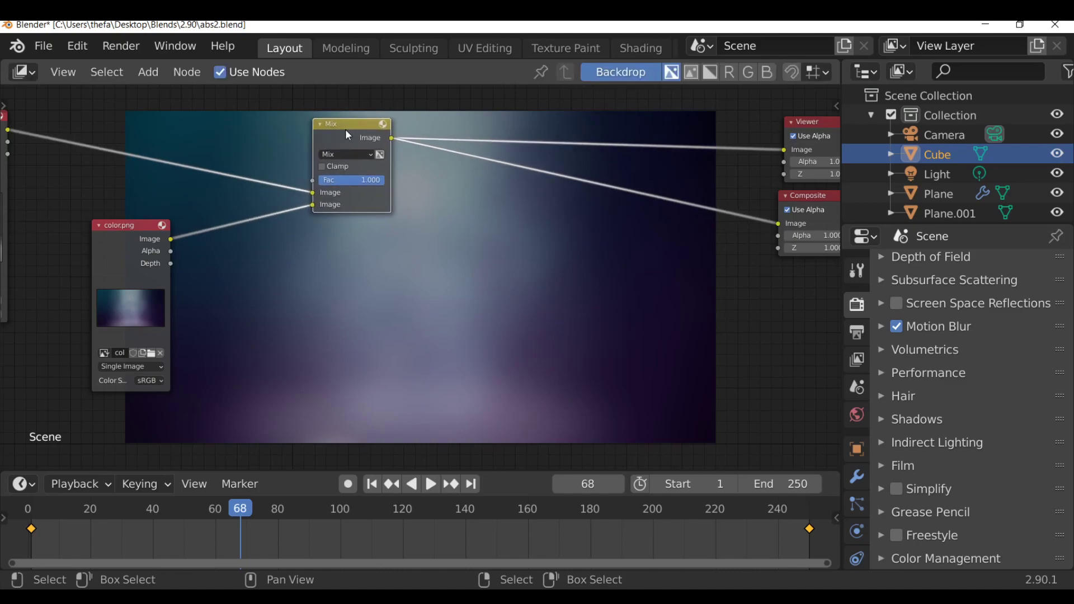
key(alt)
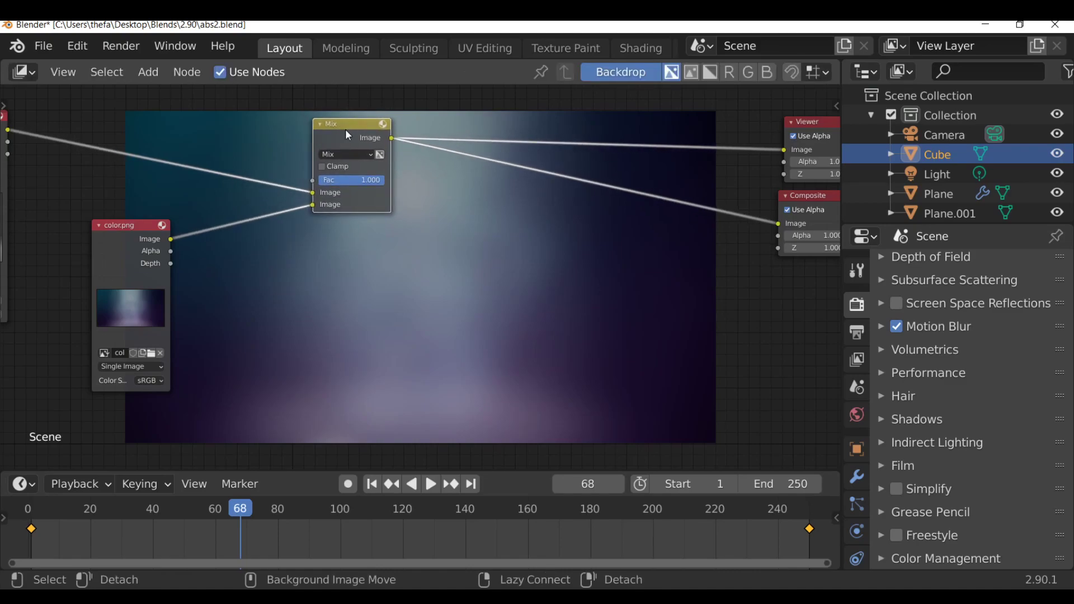
alt+scroll(346, 131, down, 7)
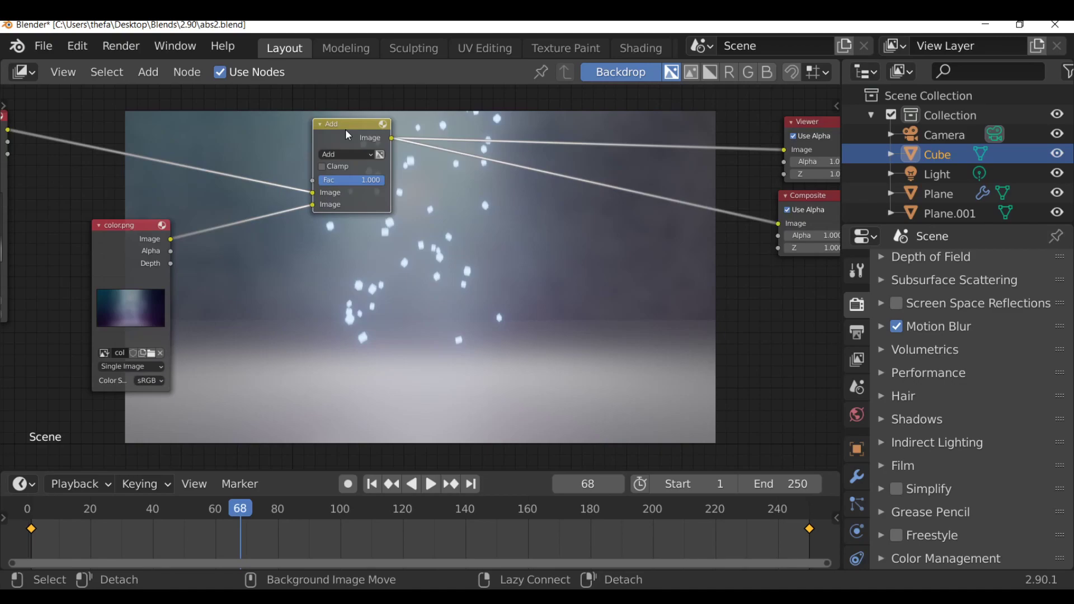
alt+scroll(345, 131, up, 4)
alt+scroll(346, 131, down, 2)
alt+scroll(345, 128, down, 2)
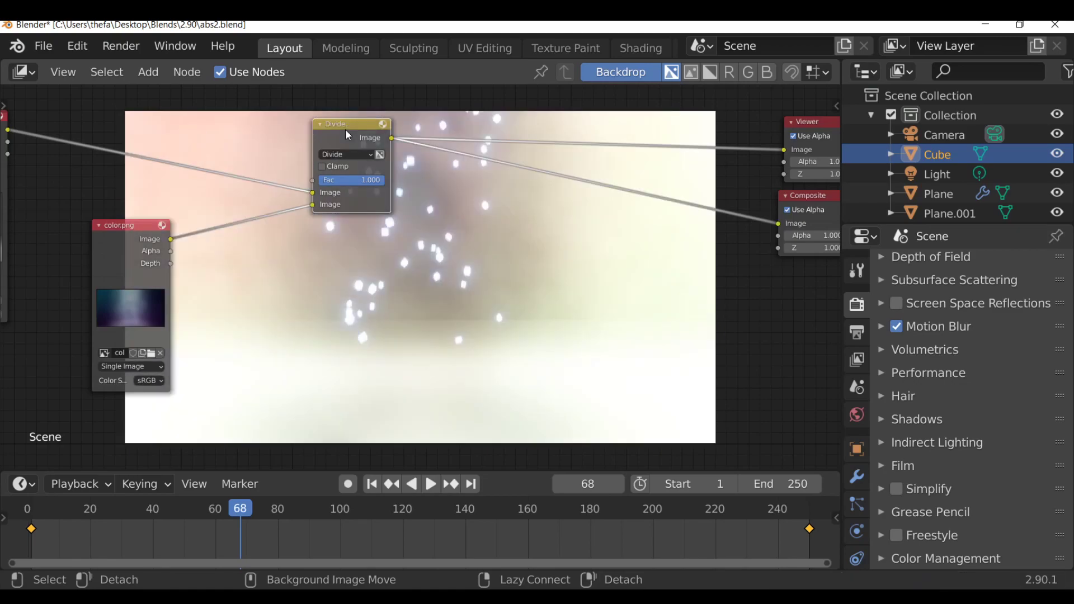
alt+scroll(344, 129, up, 2)
alt+scroll(345, 130, down, 1)
alt+scroll(345, 130, down, 1)
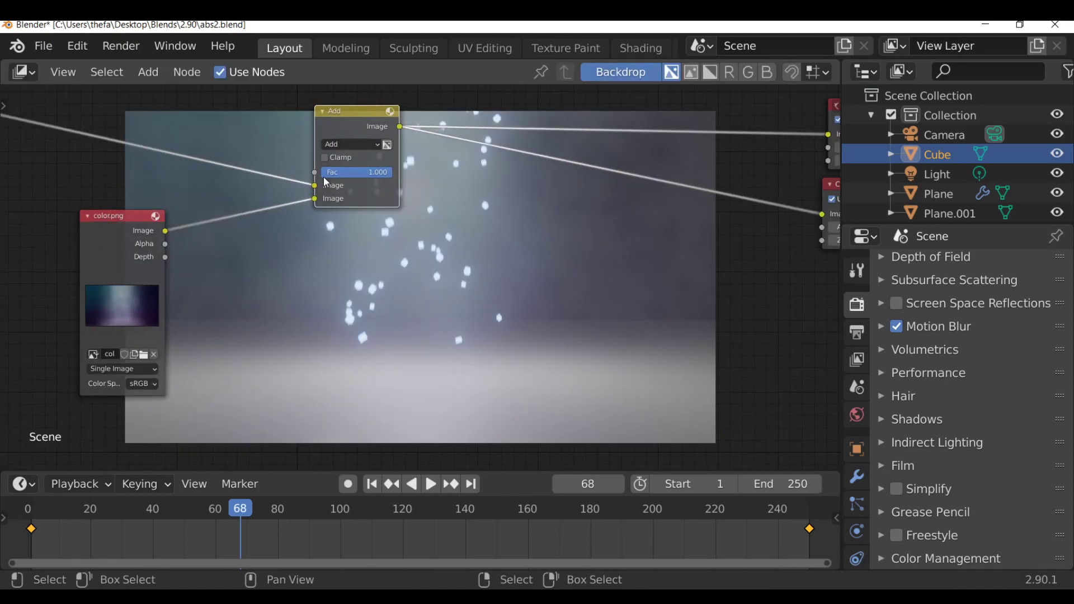
- Move the color.png node away and insert a Hue Saturation Value node between it and the Add node
mouse_move(144, 334)
mouse_down()
mouse_move(106, 242)
mouse_move(74, 281)
mouse_up()
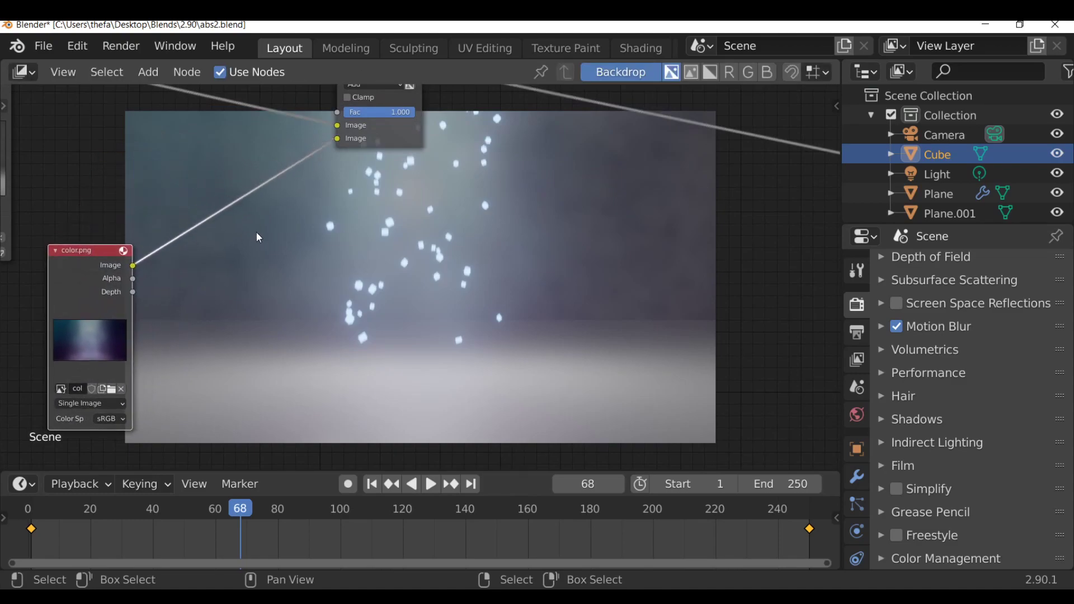
key(shift+a)
mouse_move(238, 278)
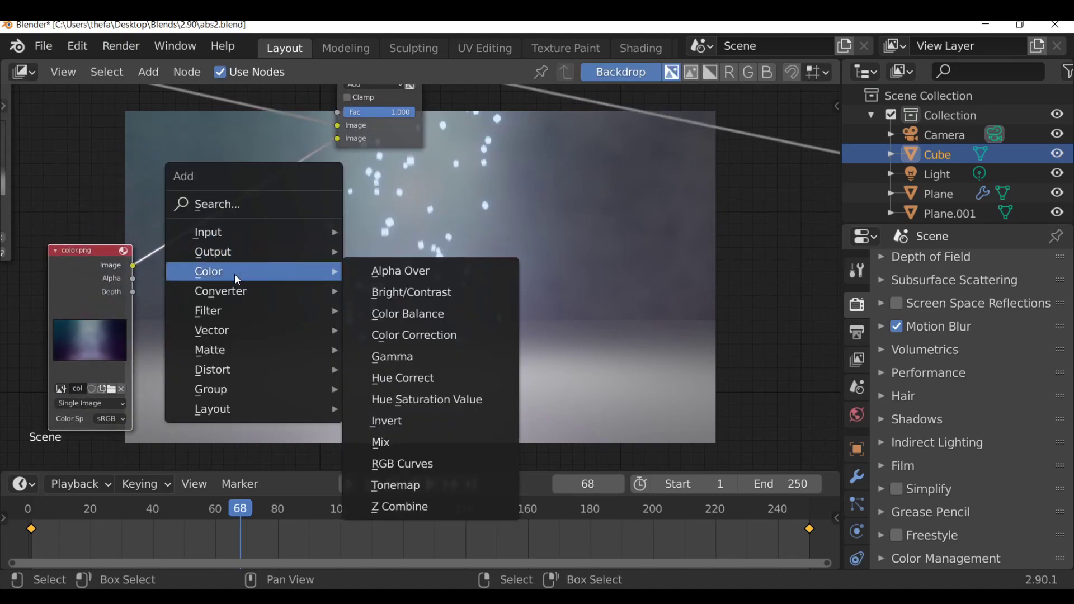
click(435, 398)
click(181, 190)
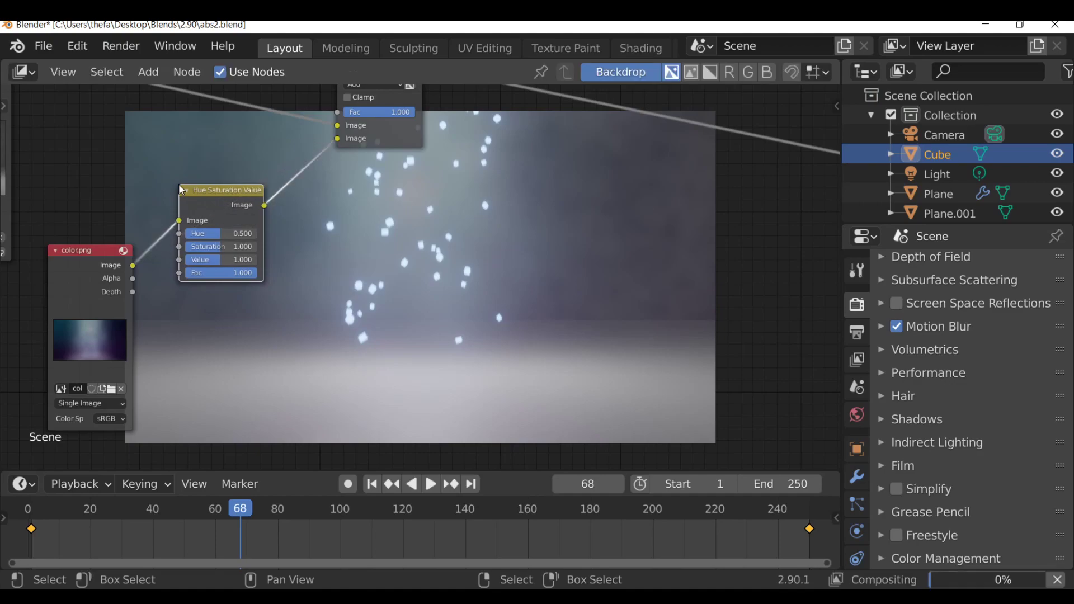
- Increase the saturation of the color.png image in the Hue Saturation Value node
scroll(206, 185, up, 1)
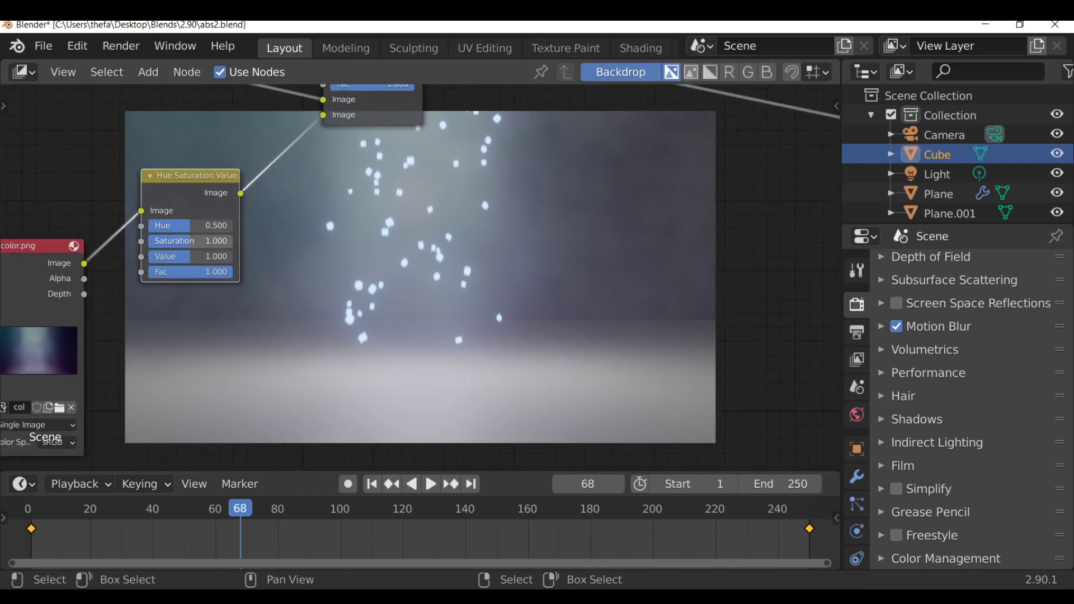
drag(198, 244, 222, 244)
scroll(441, 274, down, 2)
- Insert a Color Balance node between the Add node and the Viewer and Composite outputs
middle_drag(610, 274, 441, 274)
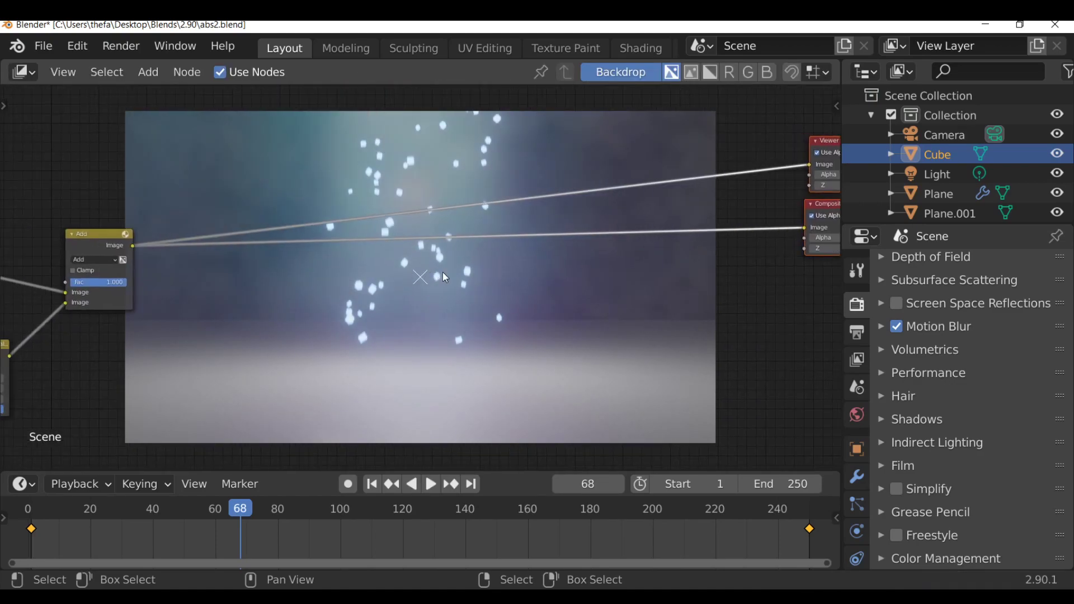
key(shift+a)
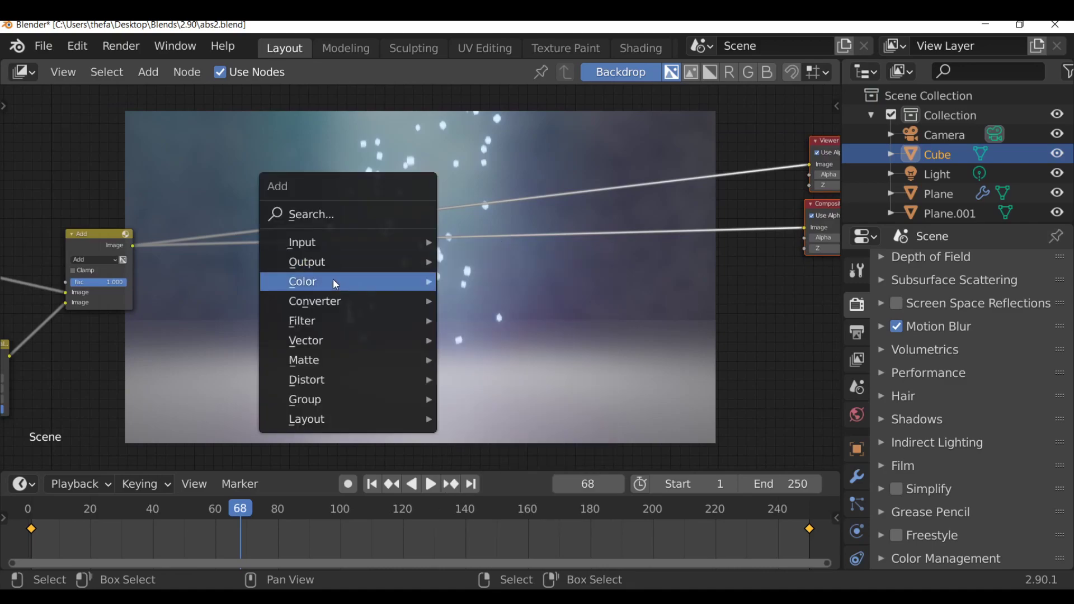
mouse_move(333, 281)
click(523, 326)
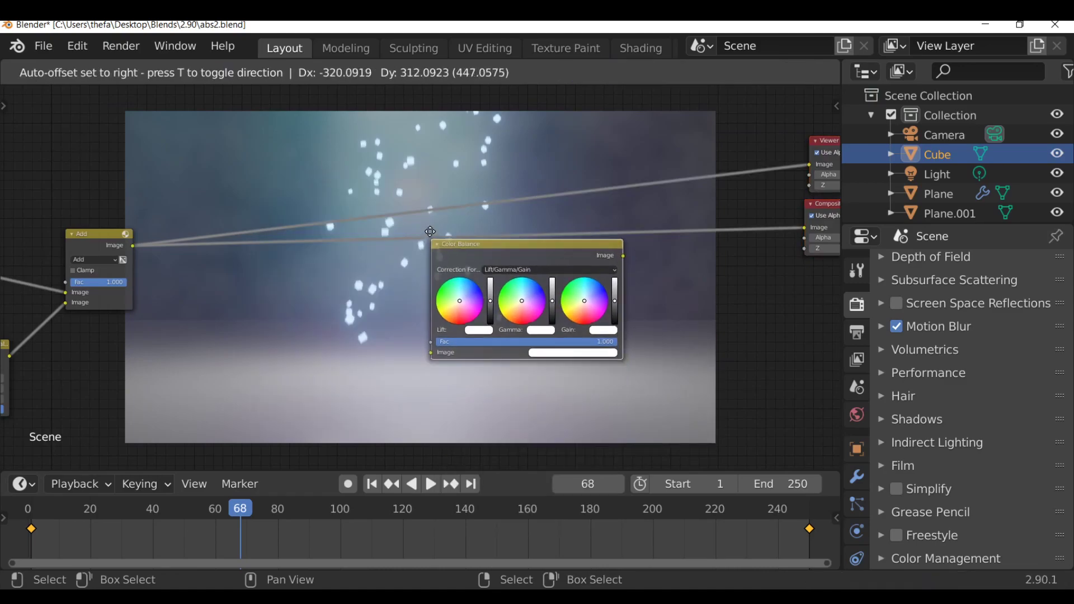
click(447, 224)
middle_drag(480, 228, 389, 265)
scroll(313, 232, up, 2)
scroll(465, 250, down, 2)
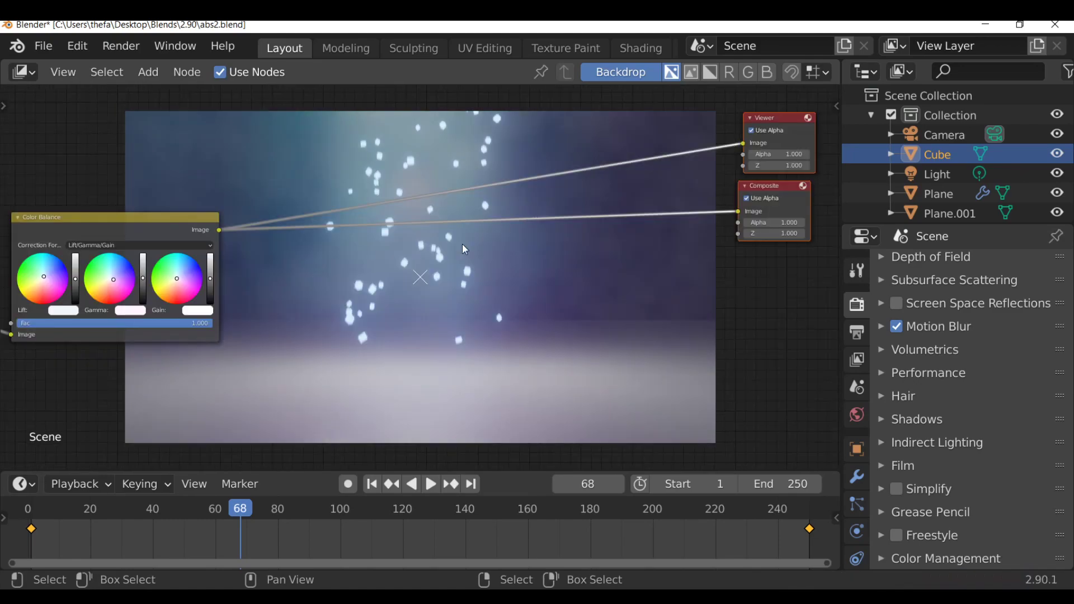
- Add the Darkfall VFX Vignette Node and insert it between the Color Balance node and the two output nodes
key(n)
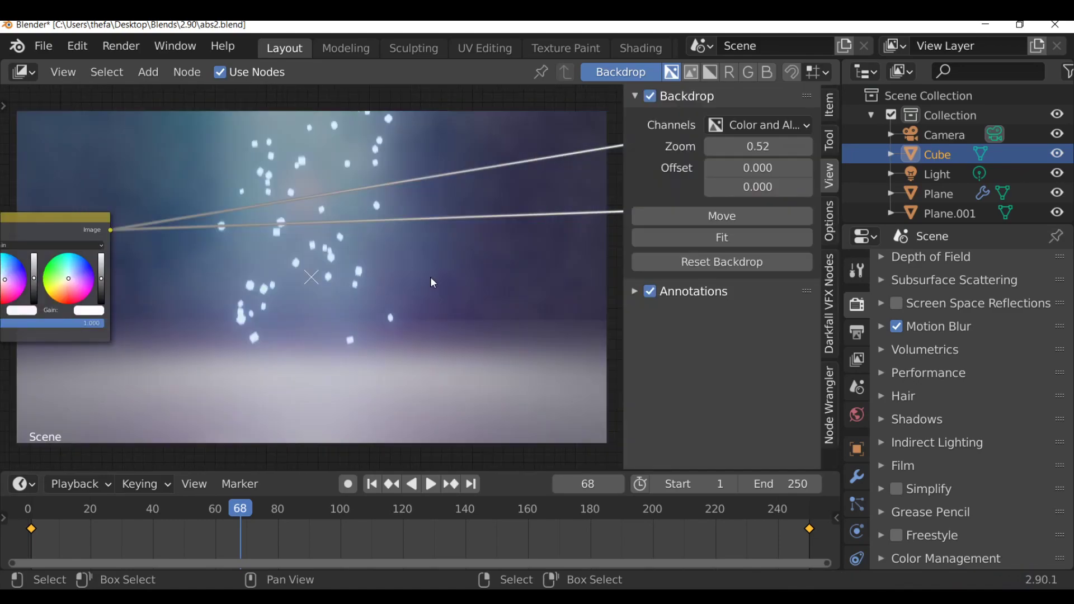
click(834, 315)
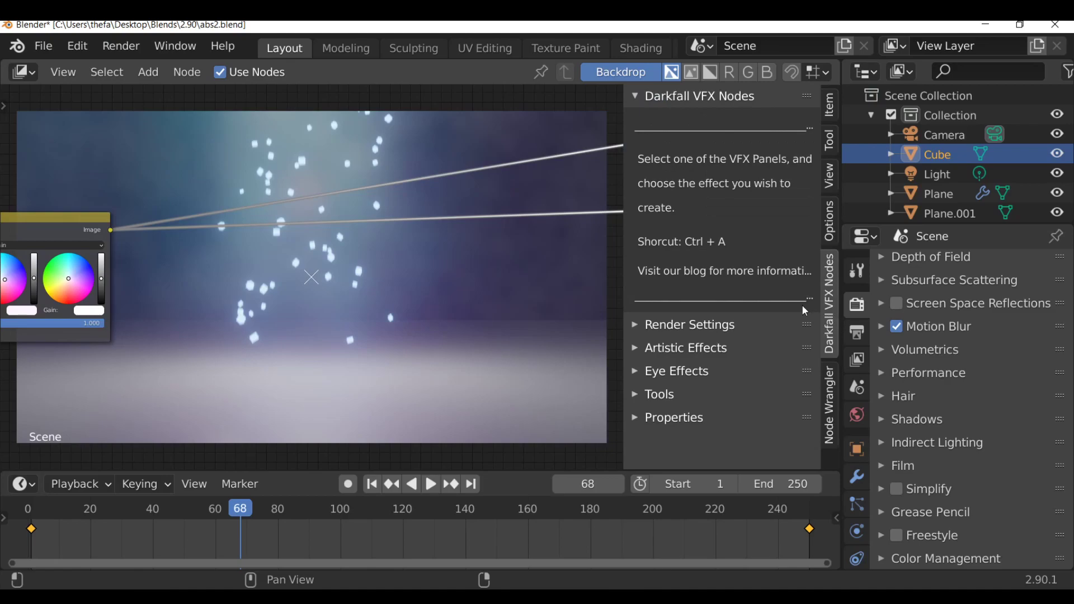
click(676, 393)
scroll(676, 390, down, 4)
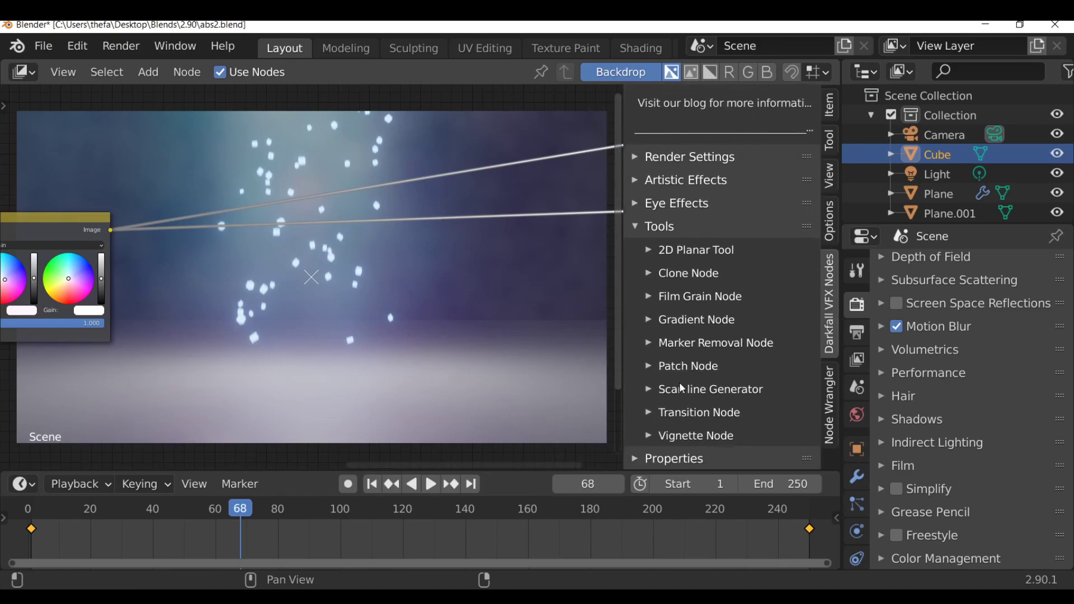
click(697, 436)
scroll(697, 439, down, 1)
click(721, 396)
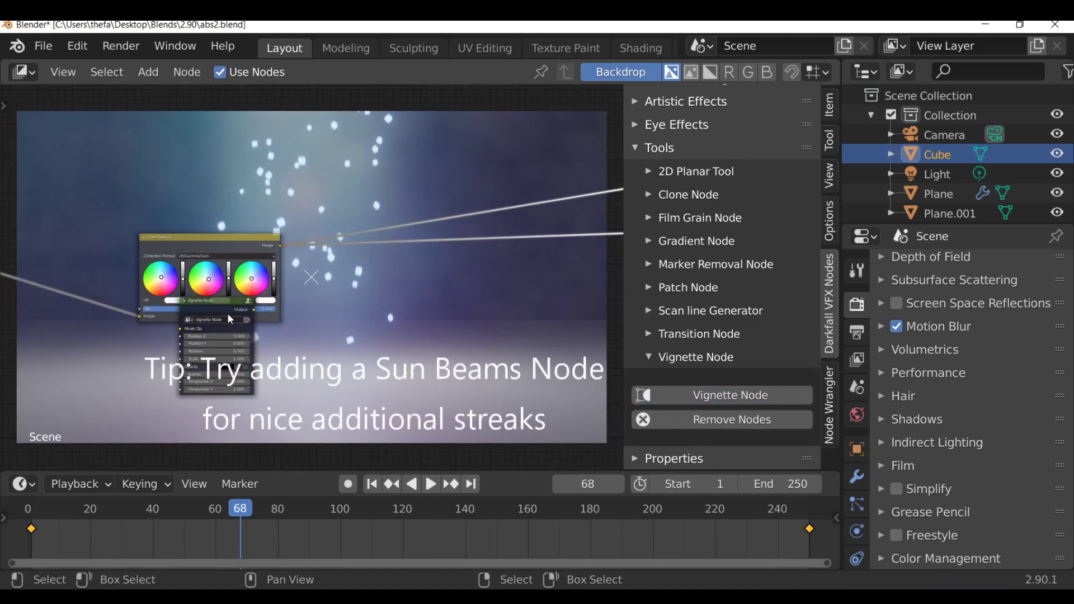
click(471, 249)
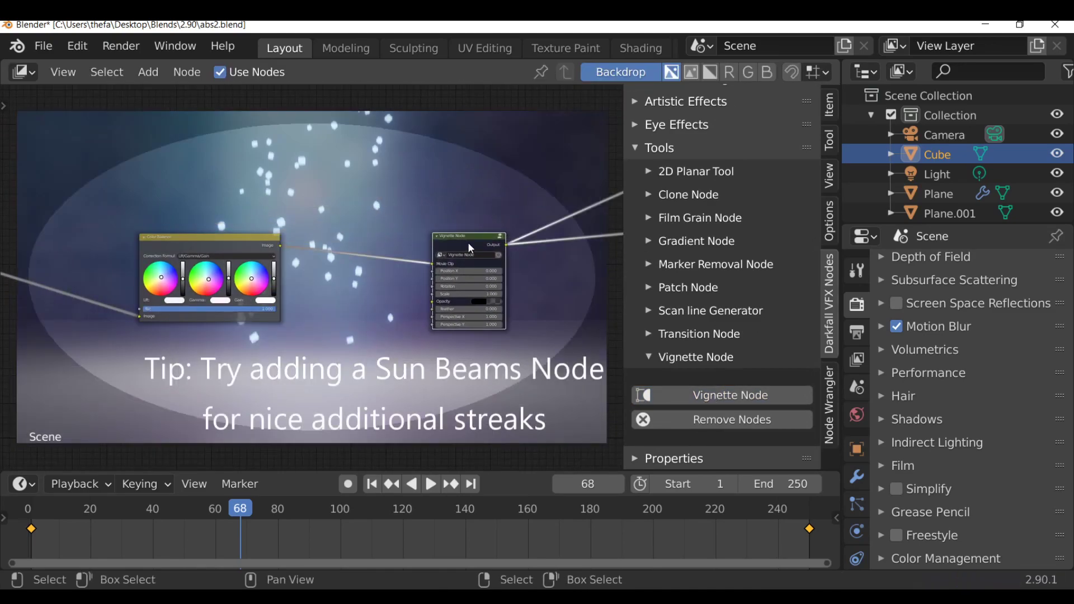
- Set the Vignette Node's Feather to 200
key(n)
key(KP_Decimal)
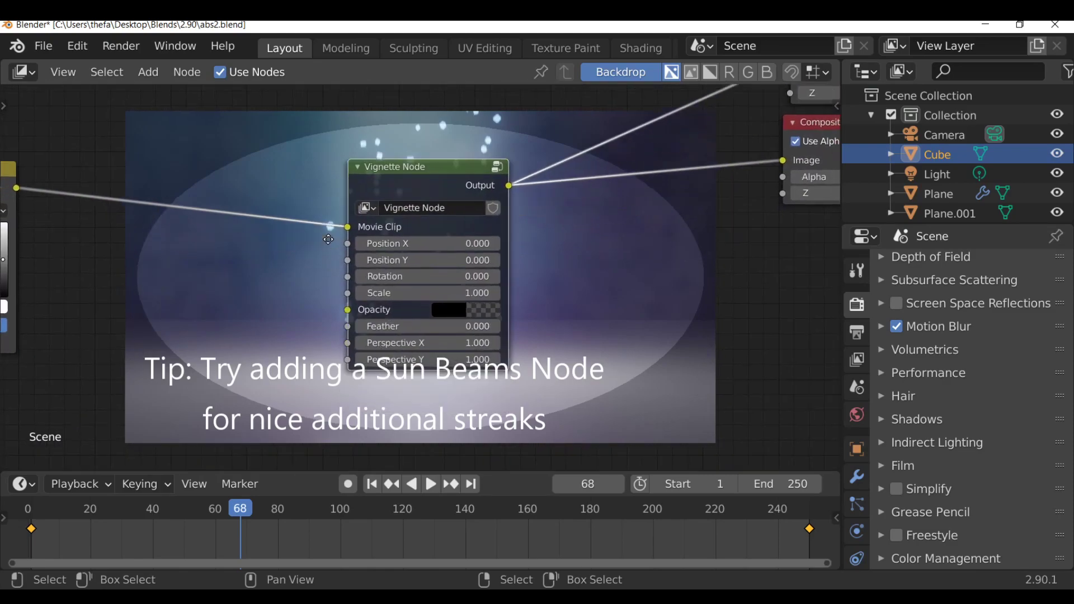
click(428, 317)
text(200)
key(Return)
key(Home)
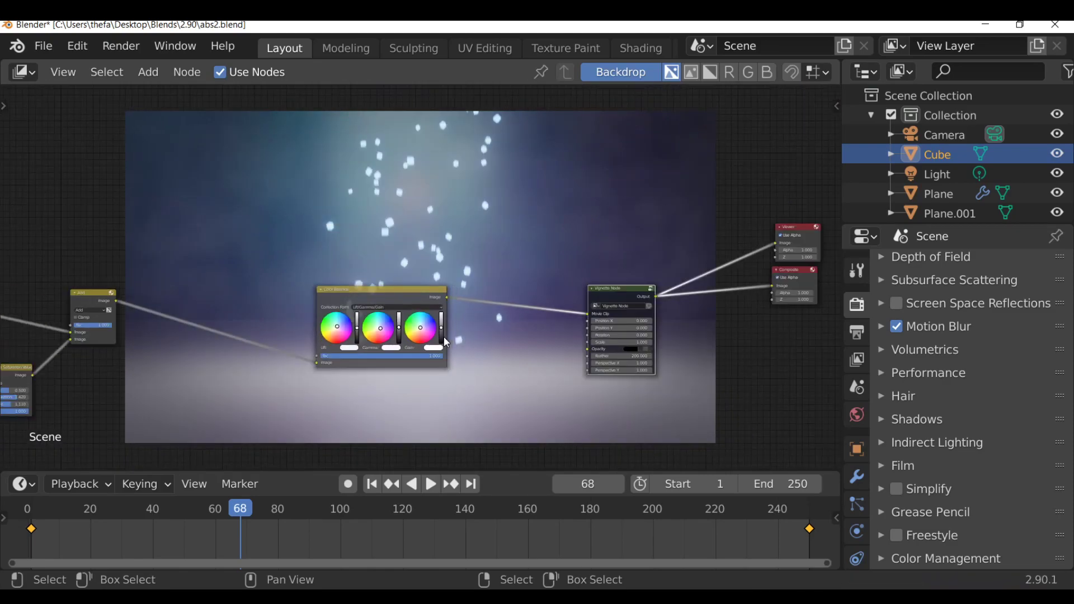
scroll(445, 340, down, 2)
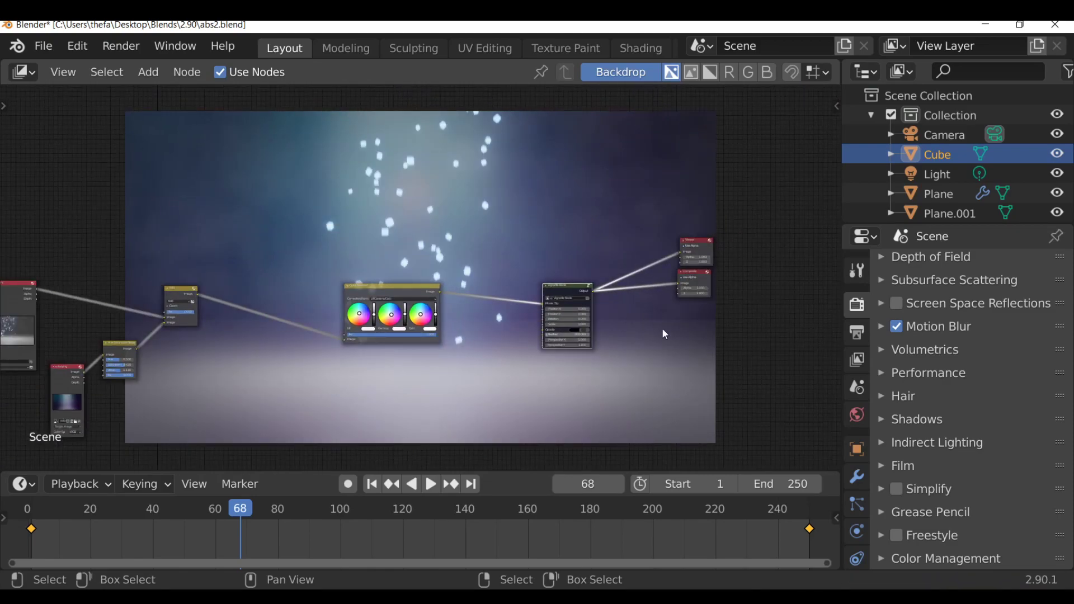
key(n)
scroll(791, 293, up, 5)
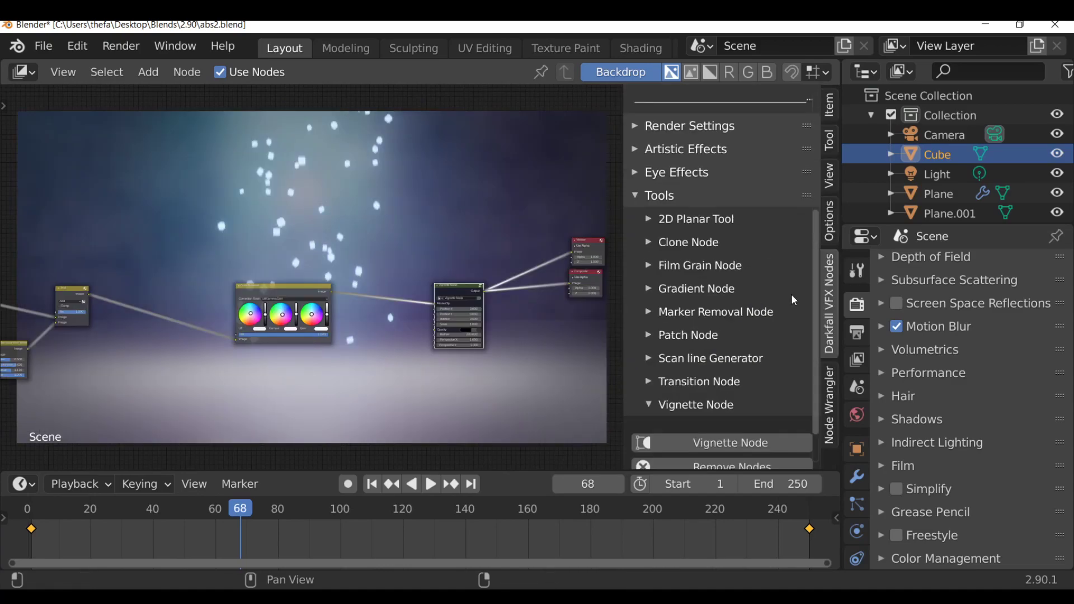
click(659, 265)
click(723, 326)
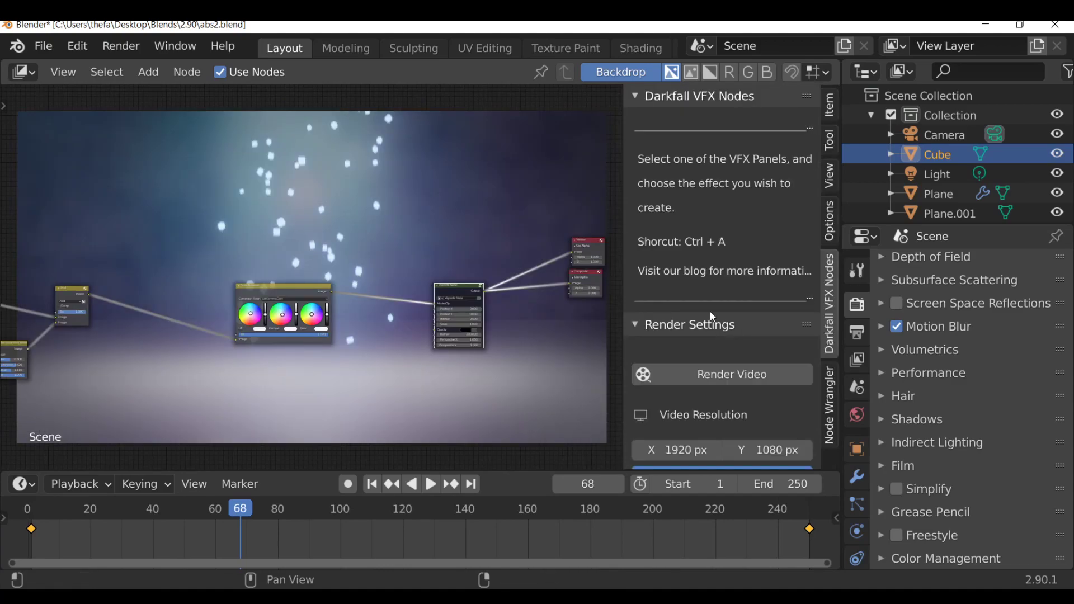
click(699, 319)
key(n)
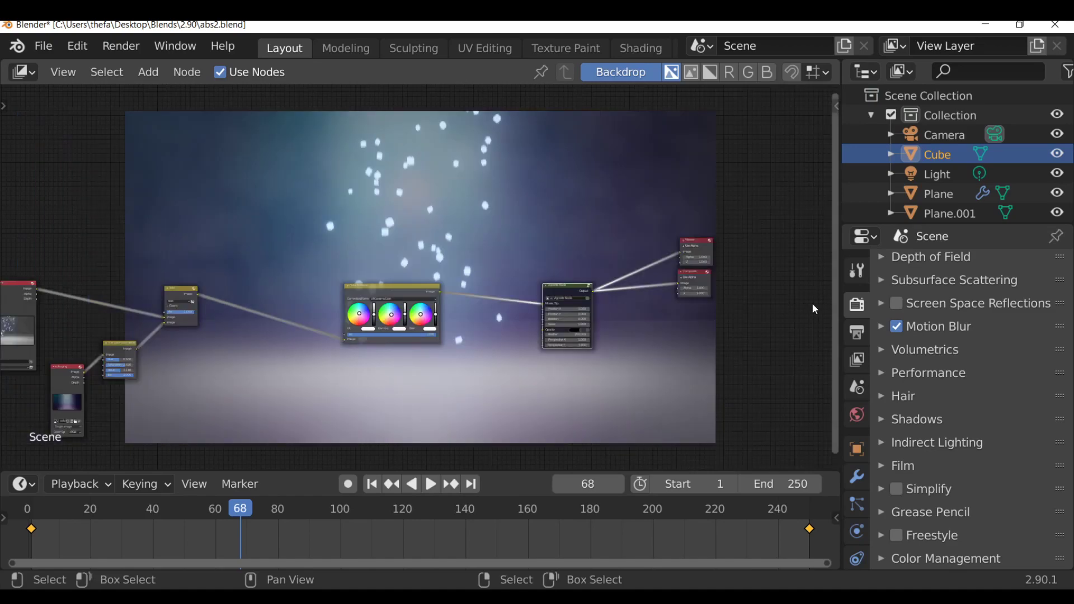
- Set the render output file to 4.mp4 and its format to FFmpeg video with the h264 in MP4 encoding preset
click(857, 334)
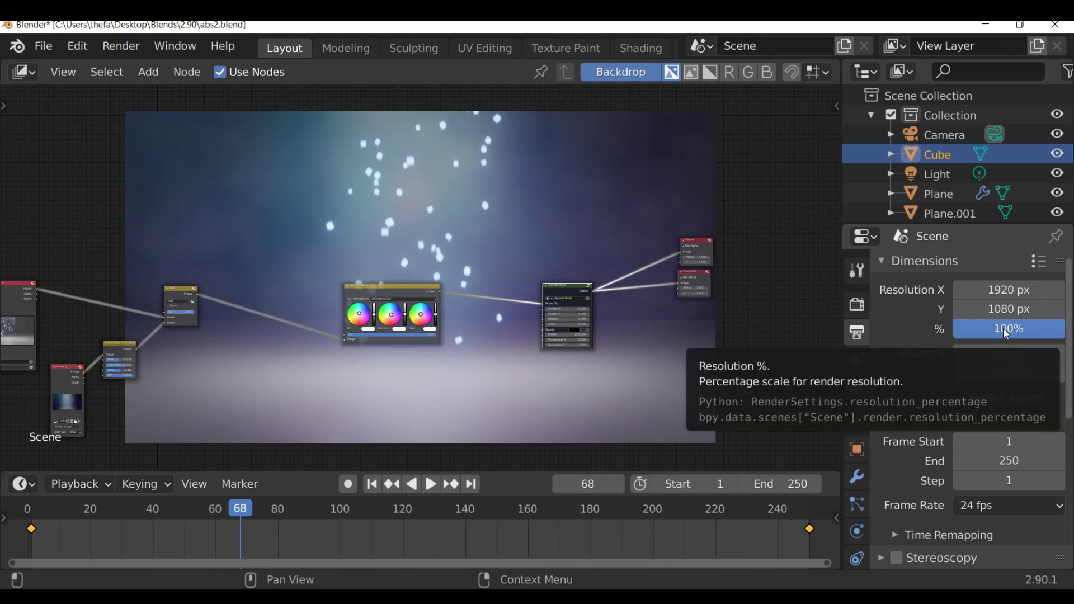
scroll(1019, 330, down, 5)
scroll(992, 341, down, 5)
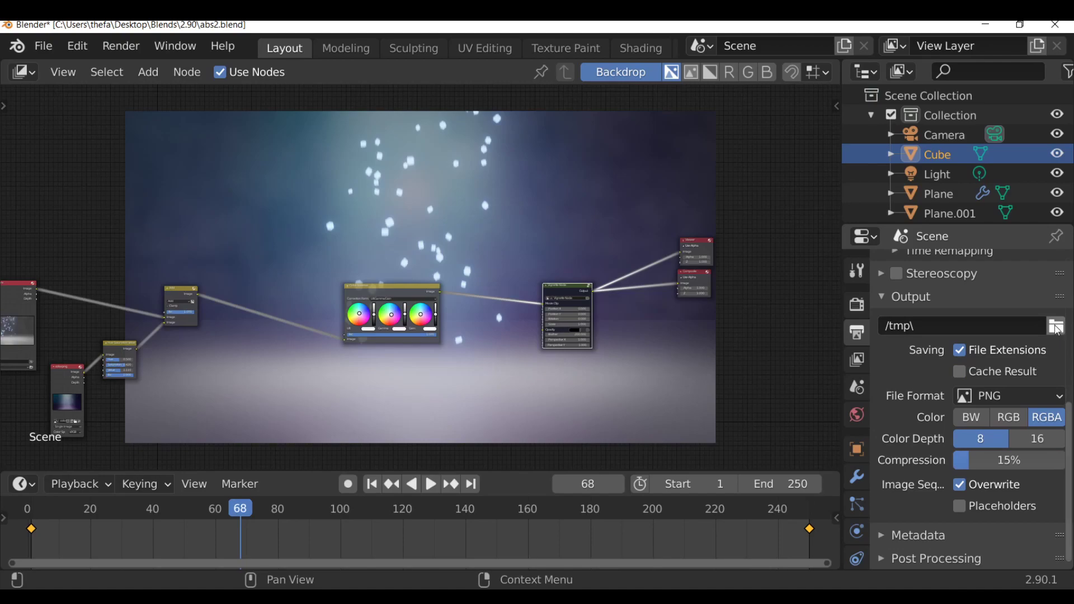
key(ctrl+v)
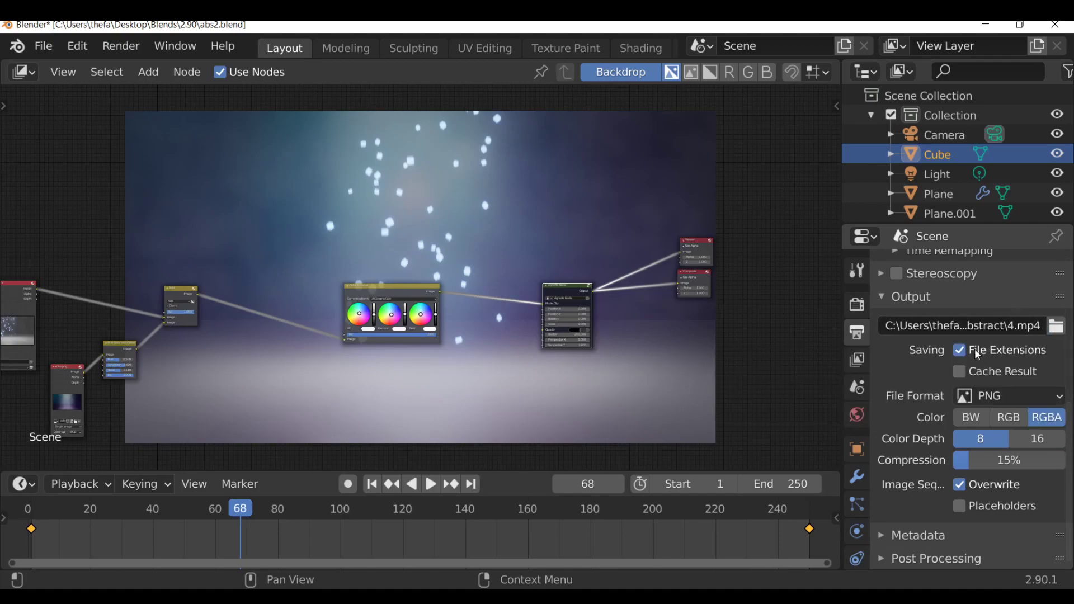
click(1043, 394)
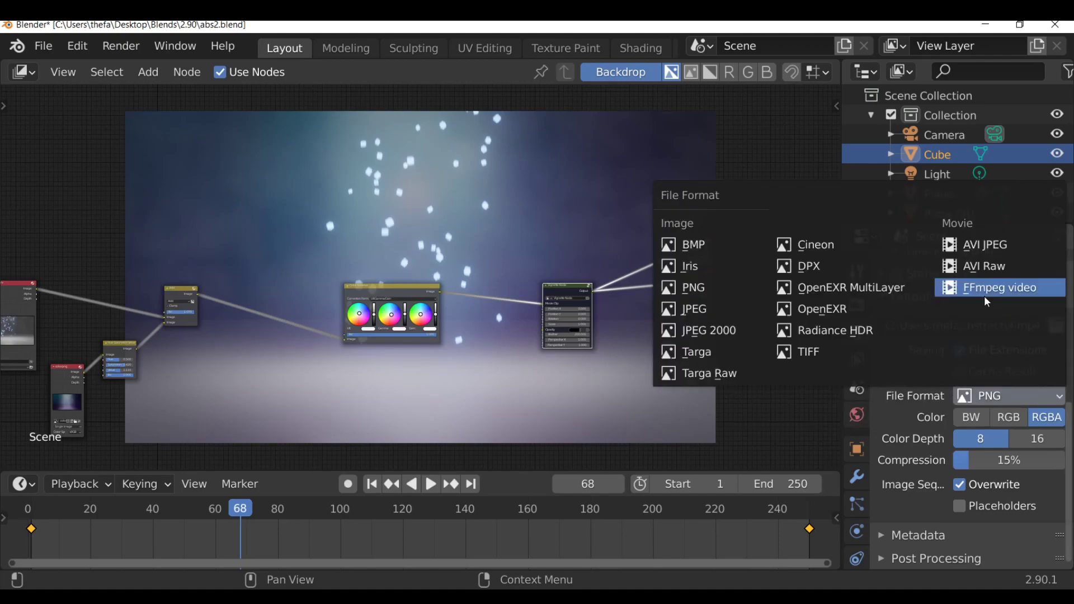
click(1032, 290)
click(1040, 516)
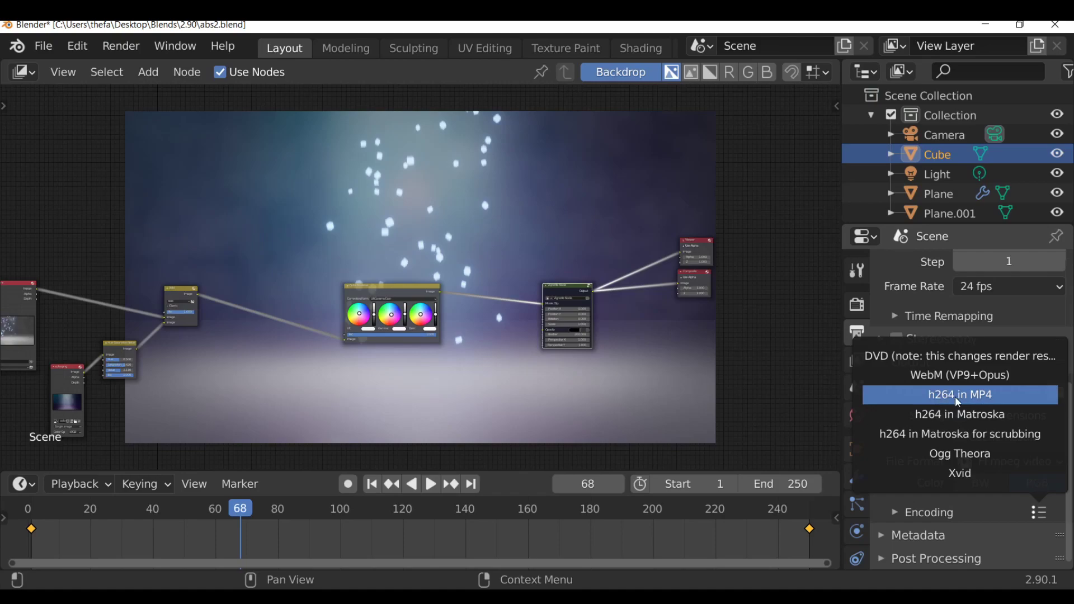
click(1015, 397)
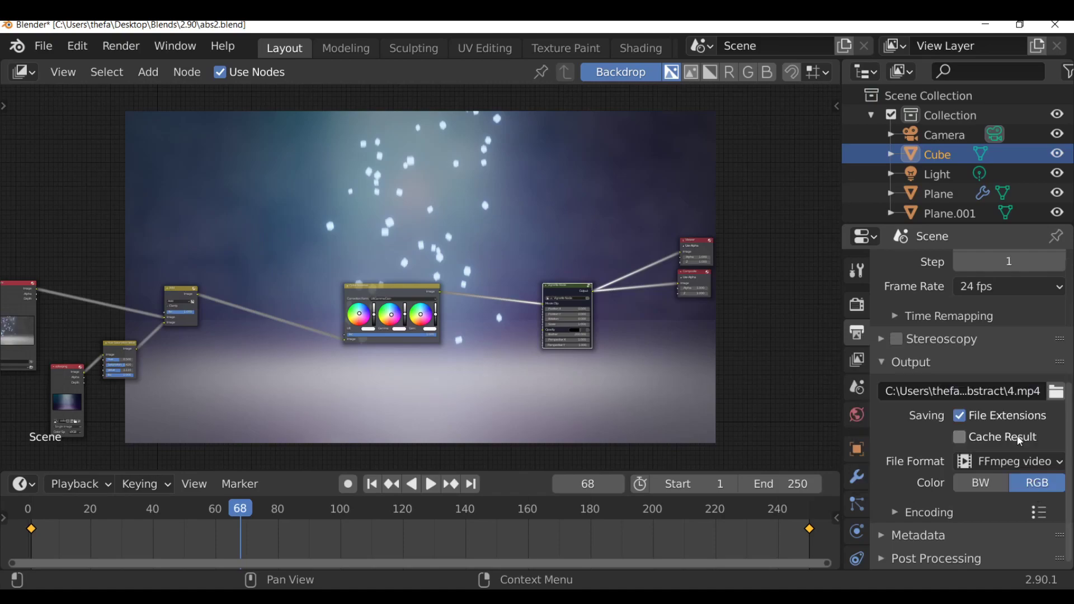
- Render the animation to the output video file
click(132, 47)
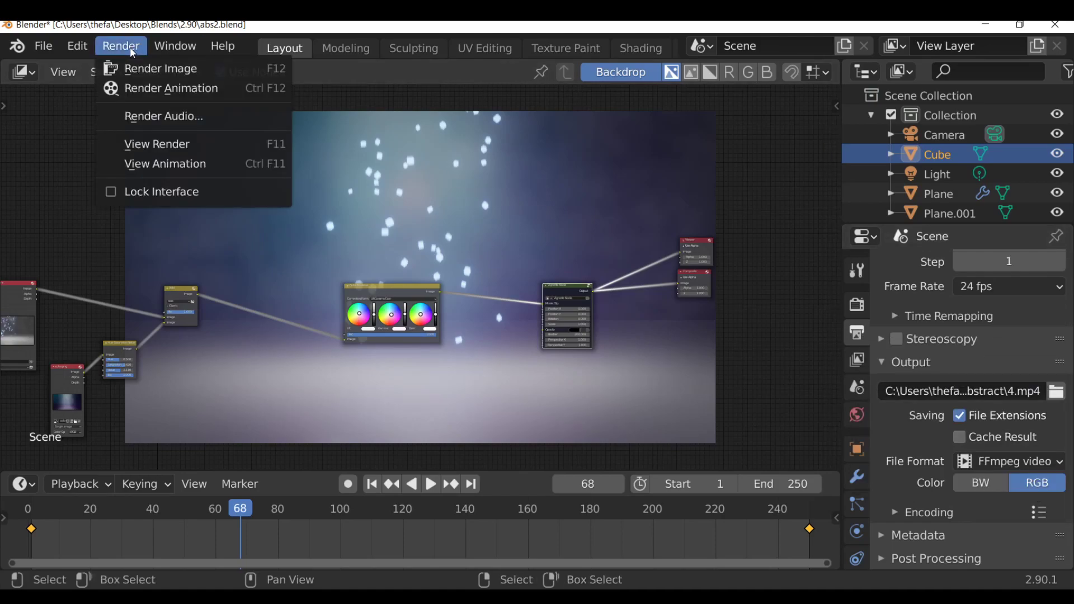
click(281, 89)
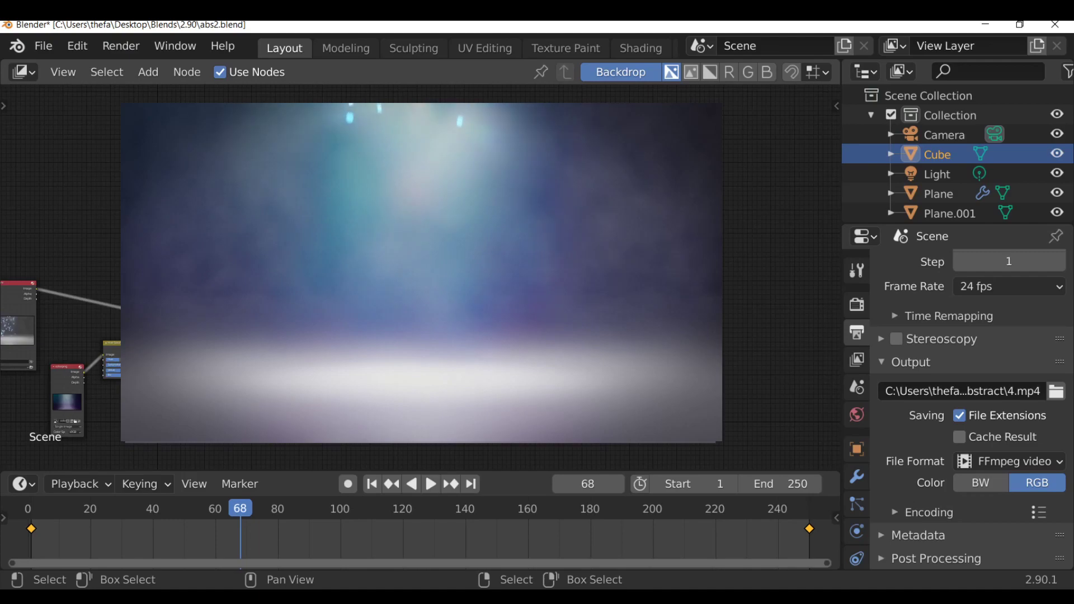